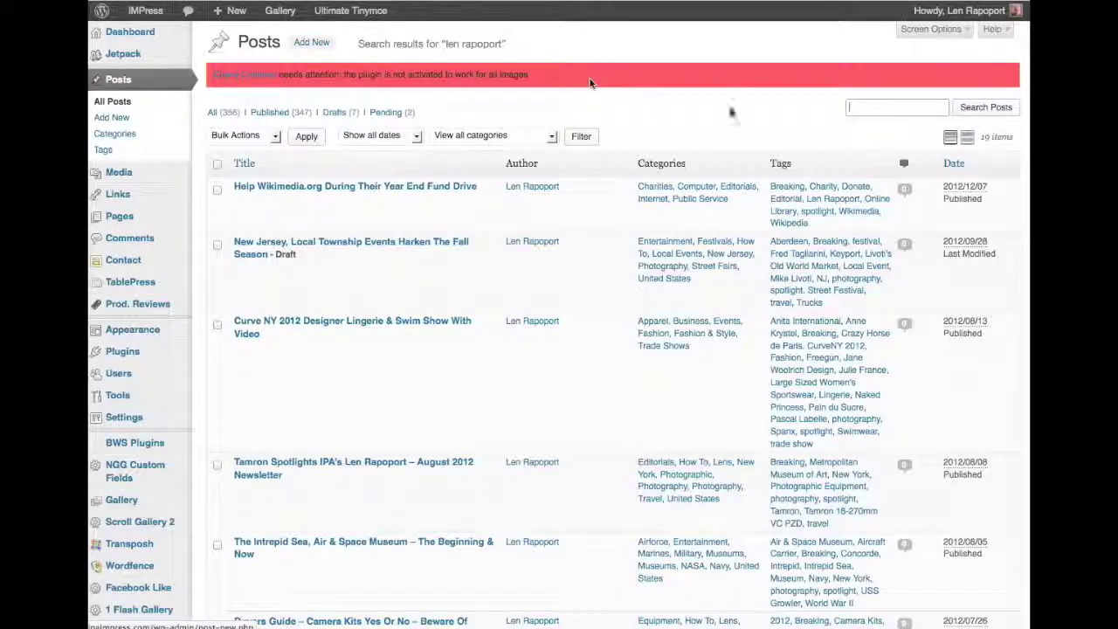
Step: Search the site's posts for the author's full name
{"action": "mouse_move", "coordinate": [447, 203]}
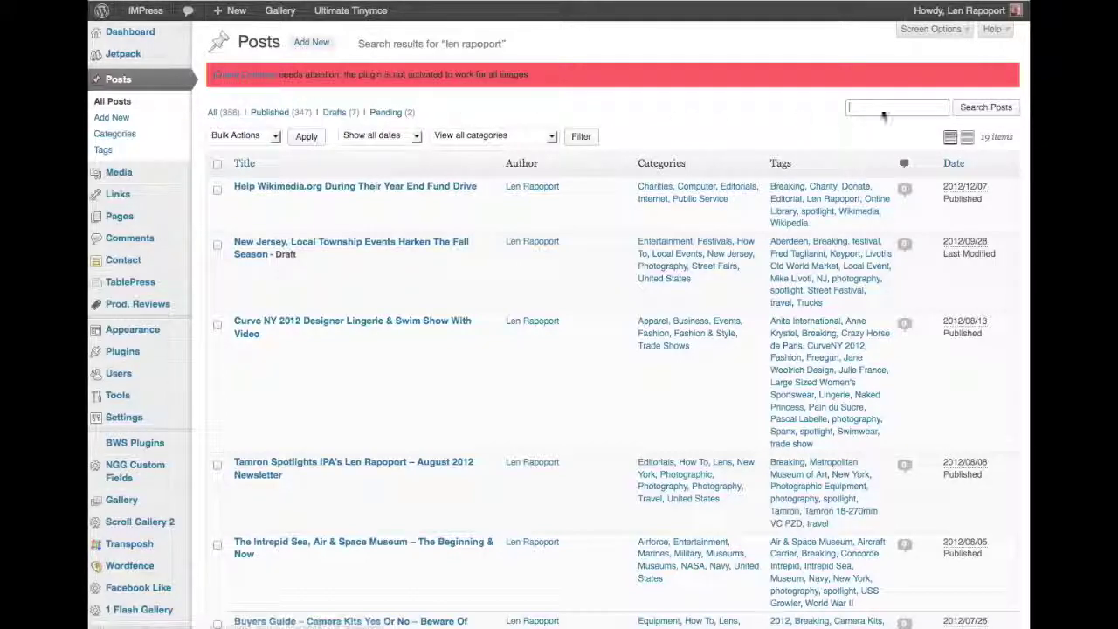
{"action": "left_click", "coordinate": [866, 107]}
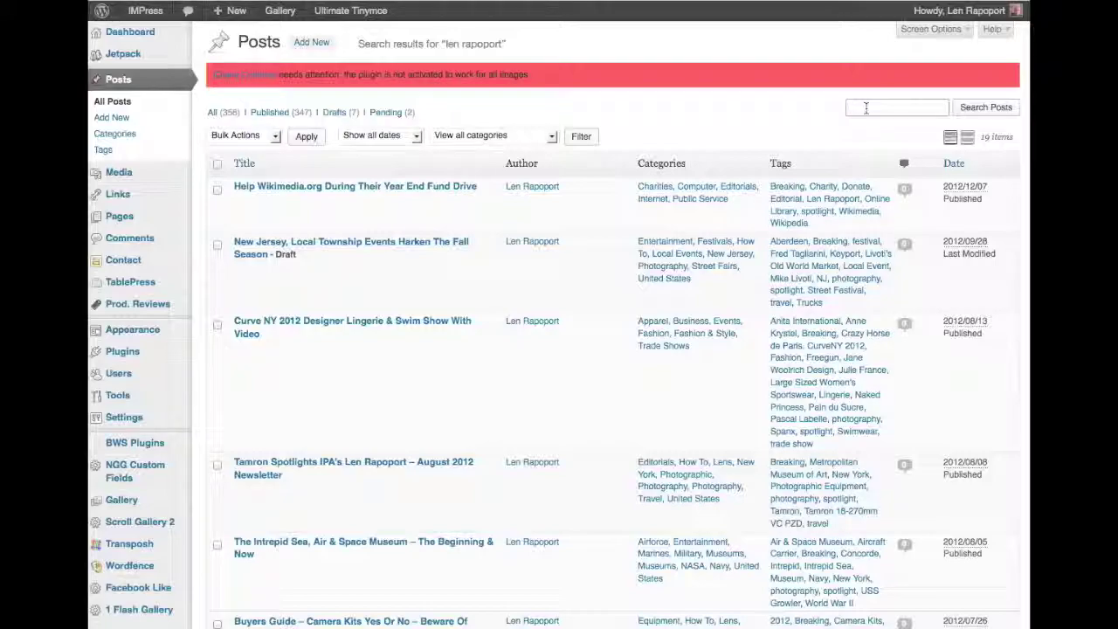
{"action": "type", "text": "len rapoport"}
{"action": "left_click", "coordinate": [985, 108]}
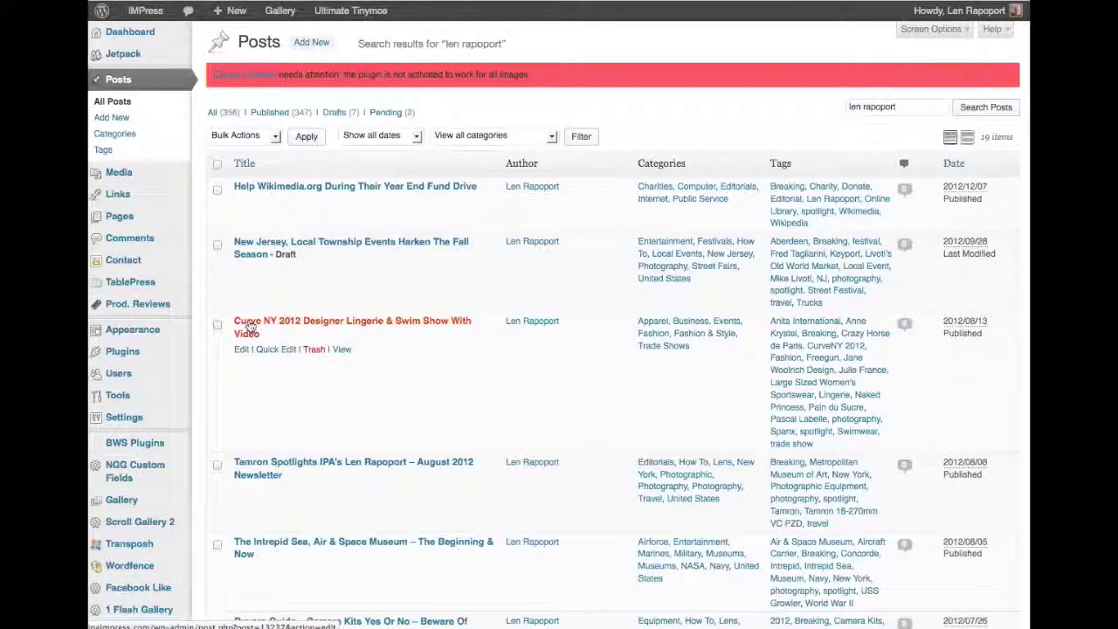
Step: Find the Tamron Spotlights August 2012 Newsletter post in the list and view its published page
{"action": "mouse_move", "coordinate": [188, 311]}
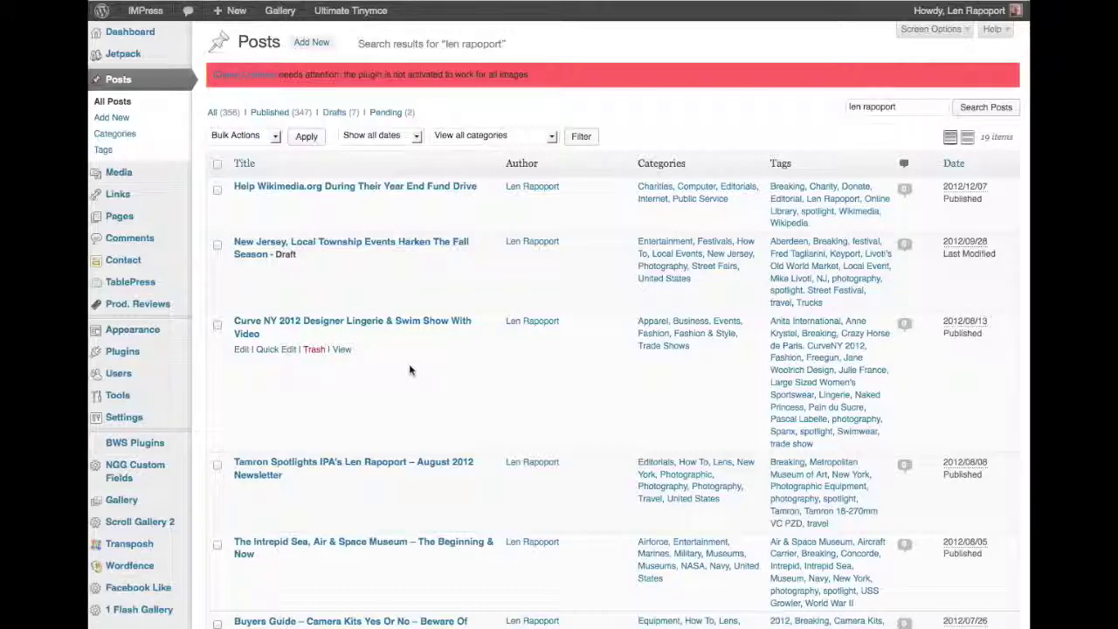
{"action": "left_click", "coordinate": [402, 325]}
{"action": "scroll", "coordinate": [437, 379], "scroll_direction": "down", "scroll_amount": 5}
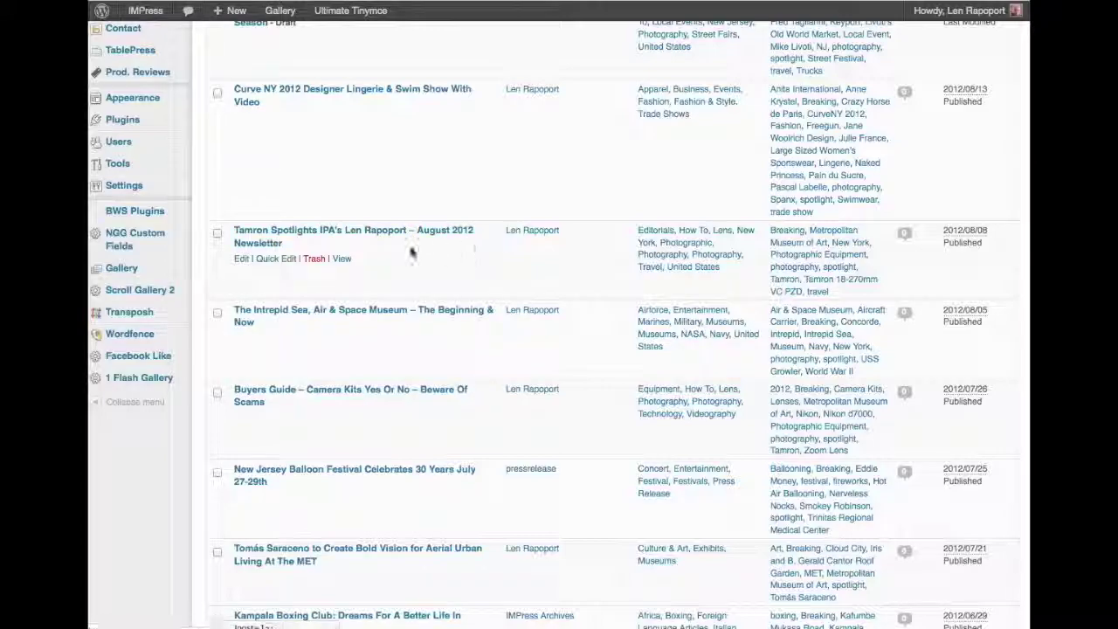
{"action": "left_click", "coordinate": [343, 259]}
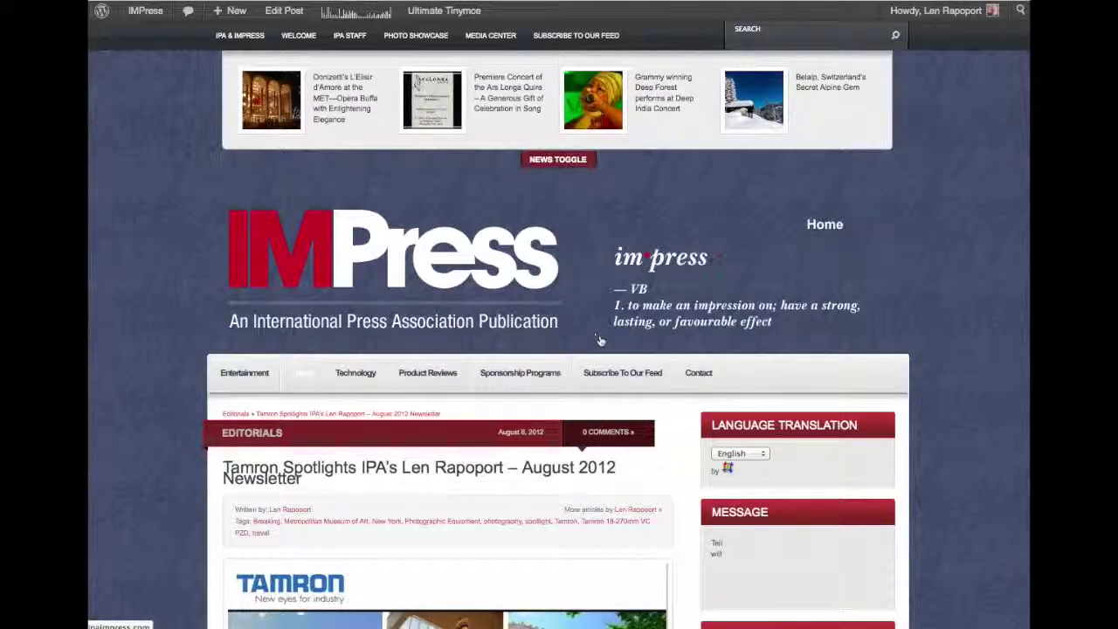
Step: Examine the published Tamron article's layout, including its text, photos, captions and image alignment
{"action": "scroll", "coordinate": [600, 341], "scroll_direction": "down", "scroll_amount": 1}
{"action": "scroll", "coordinate": [600, 341], "scroll_direction": "down", "scroll_amount": 5}
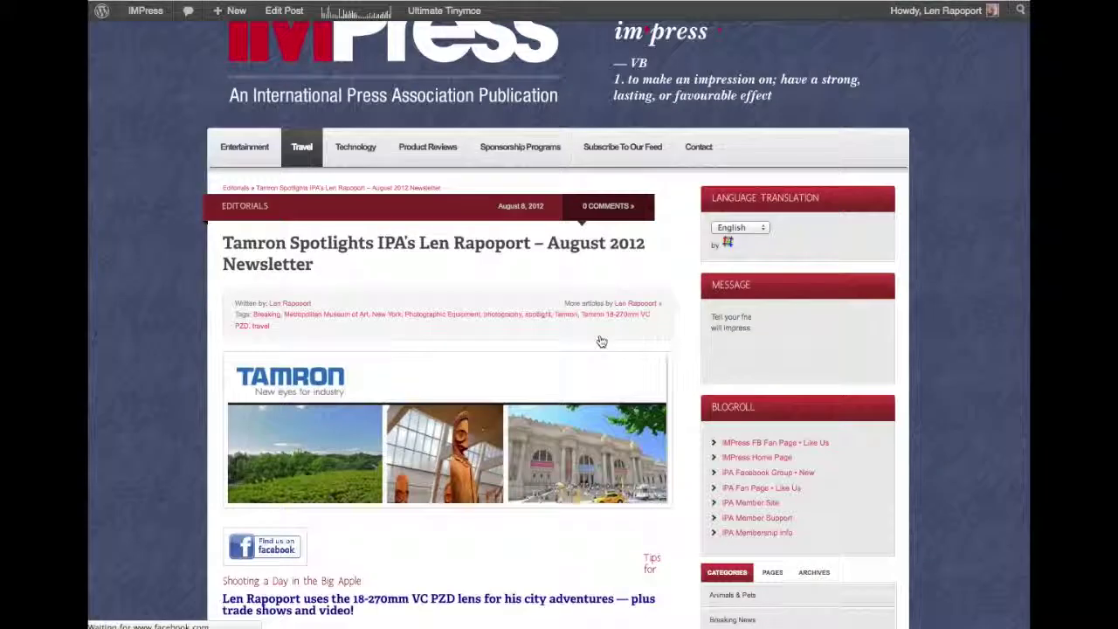
{"action": "scroll", "coordinate": [601, 340], "scroll_direction": "down", "scroll_amount": 5}
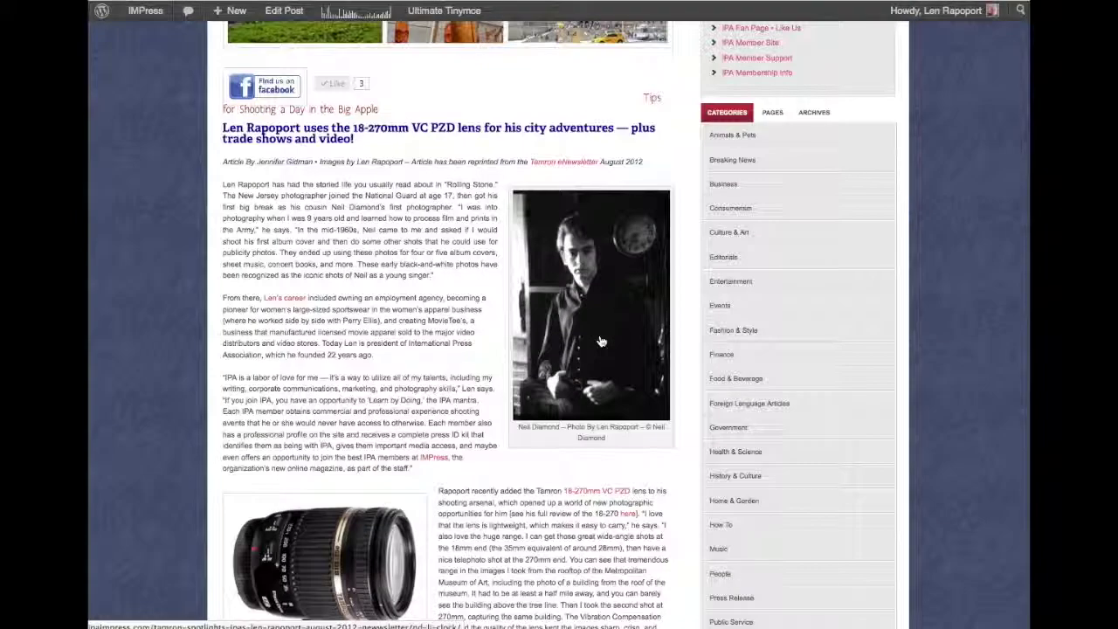
{"action": "scroll", "coordinate": [601, 341], "scroll_direction": "down", "scroll_amount": 2}
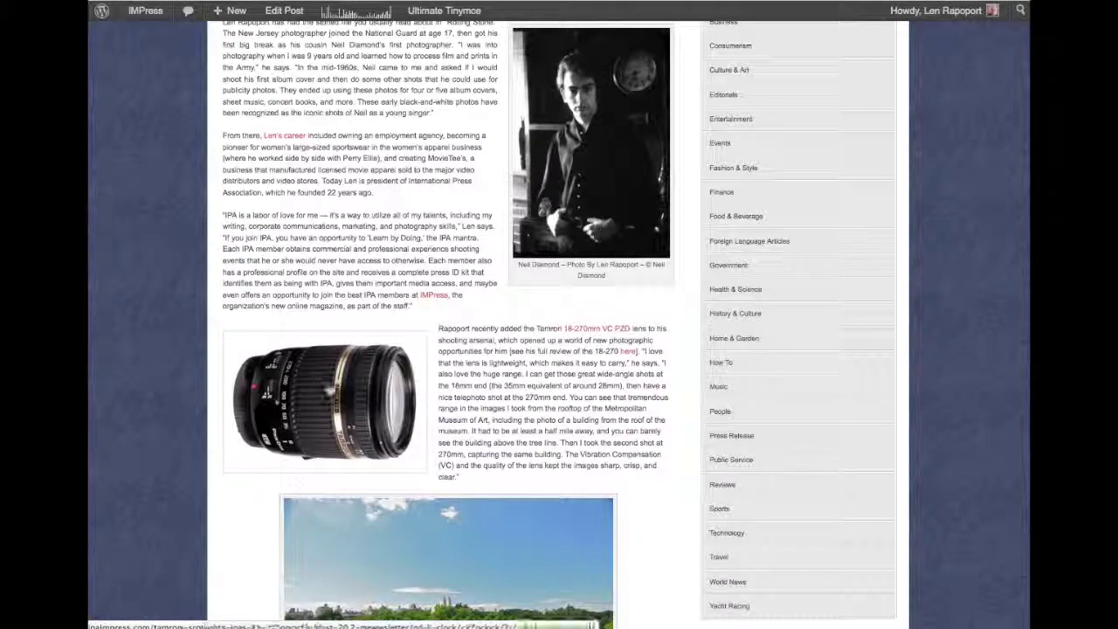
{"action": "scroll", "coordinate": [456, 411], "scroll_direction": "down", "scroll_amount": 1}
{"action": "scroll", "coordinate": [455, 410], "scroll_direction": "down", "scroll_amount": 15}
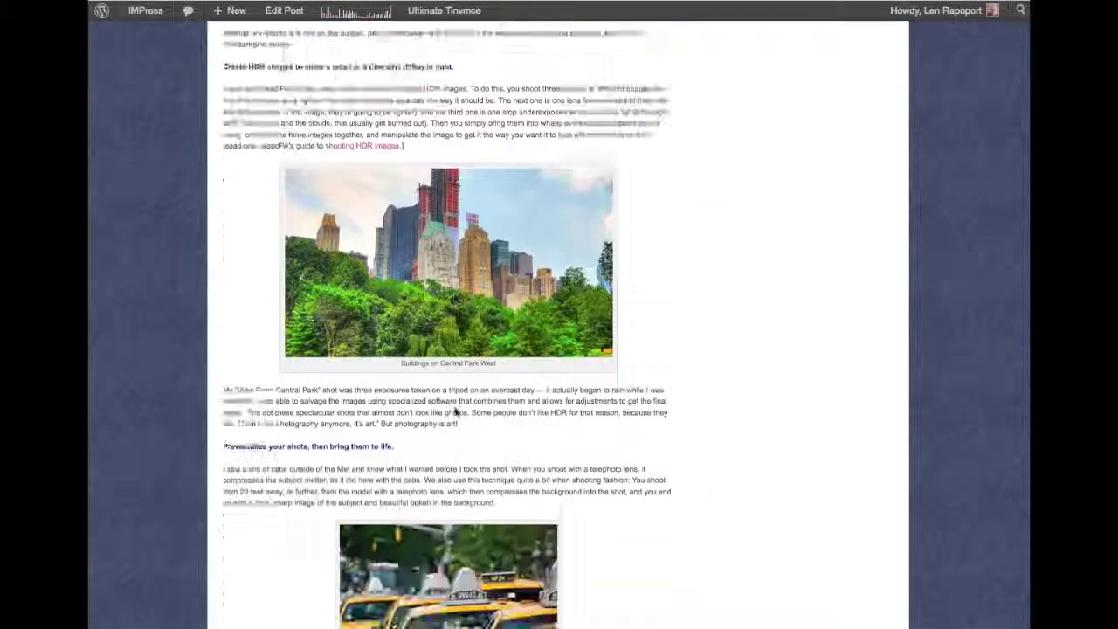
{"action": "scroll", "coordinate": [455, 410], "scroll_direction": "down", "scroll_amount": 10}
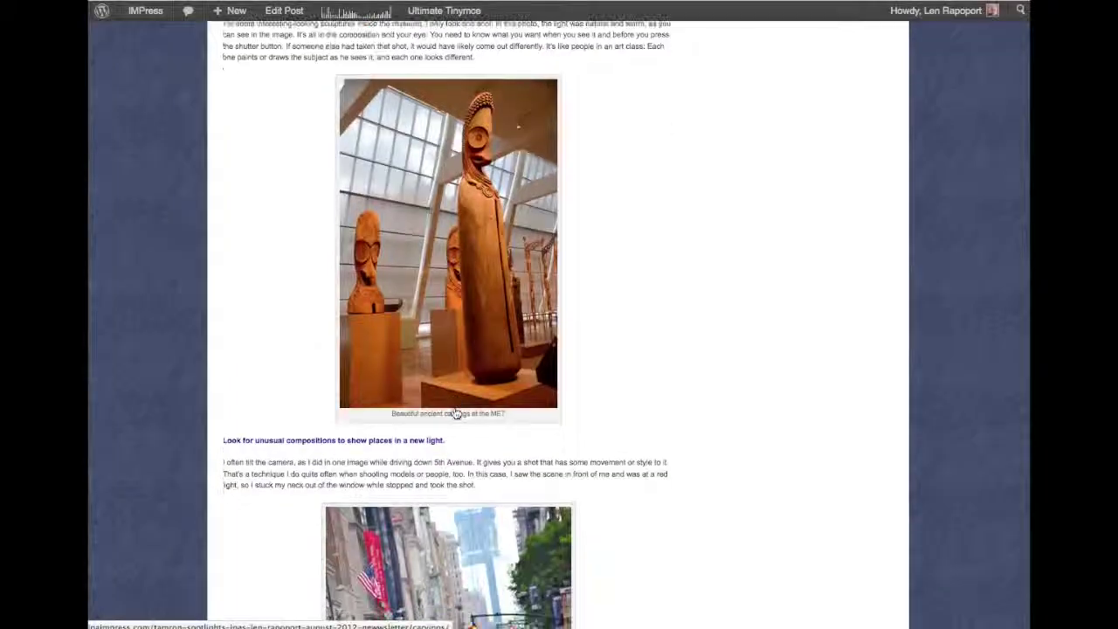
{"action": "scroll", "coordinate": [455, 413], "scroll_direction": "up", "scroll_amount": 15}
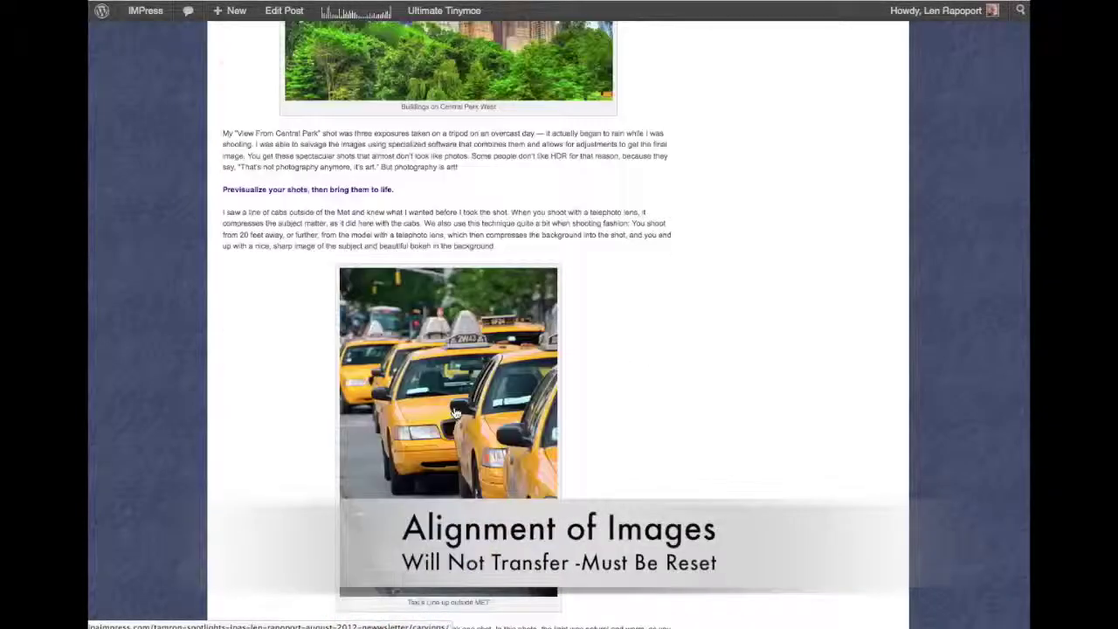
{"action": "scroll", "coordinate": [455, 412], "scroll_direction": "up", "scroll_amount": 15}
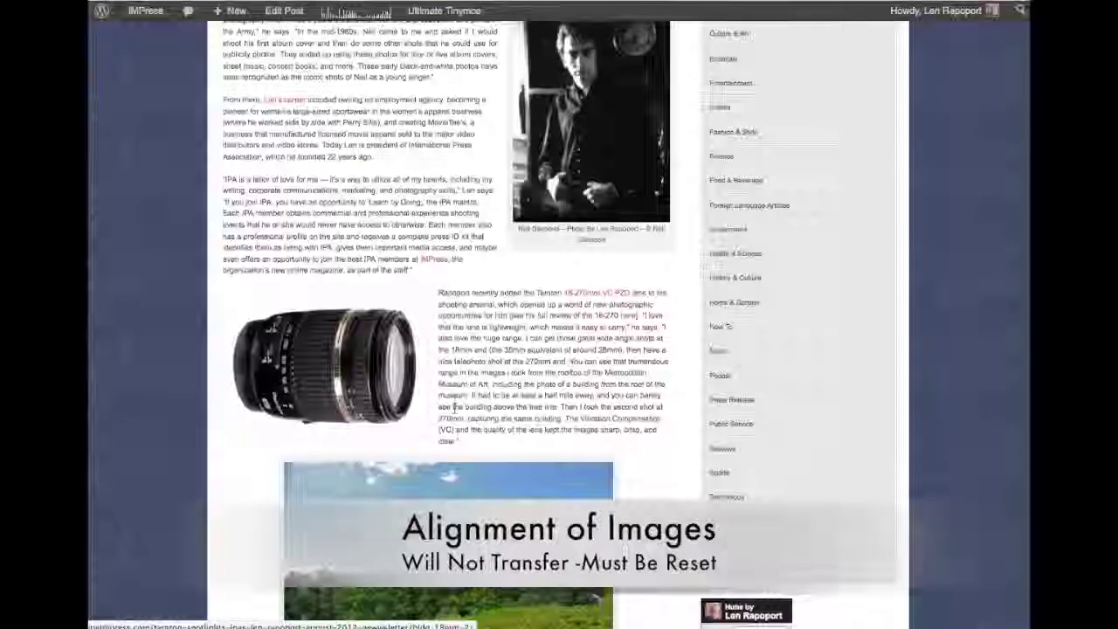
{"action": "scroll", "coordinate": [455, 408], "scroll_direction": "up", "scroll_amount": 8}
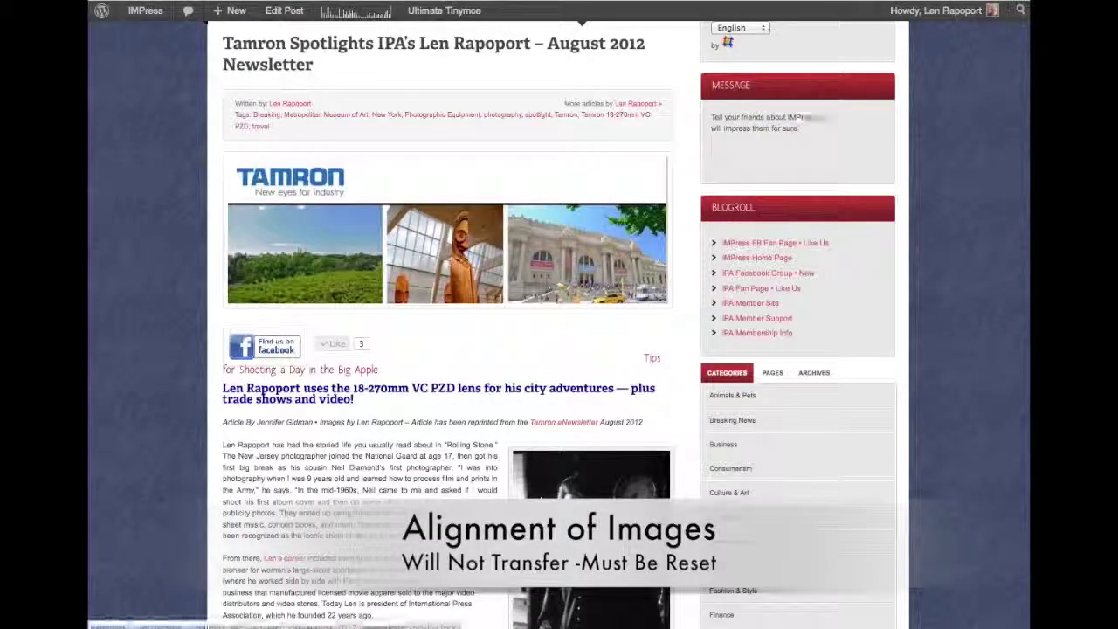
{"action": "scroll", "coordinate": [446, 175], "scroll_direction": "up", "scroll_amount": 3}
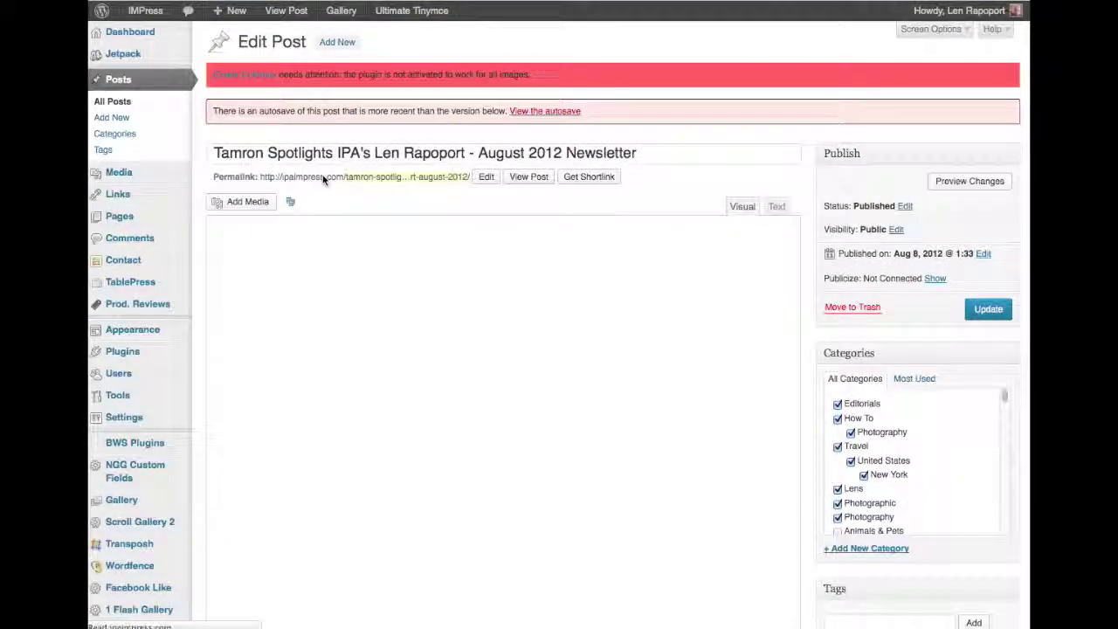
Step: Copy the full title of the Tamron newsletter post from IMPress into the title of the International Press Association draft
{"action": "left_click_drag", "start_coordinate": [640, 153], "coordinate": [190, 153]}
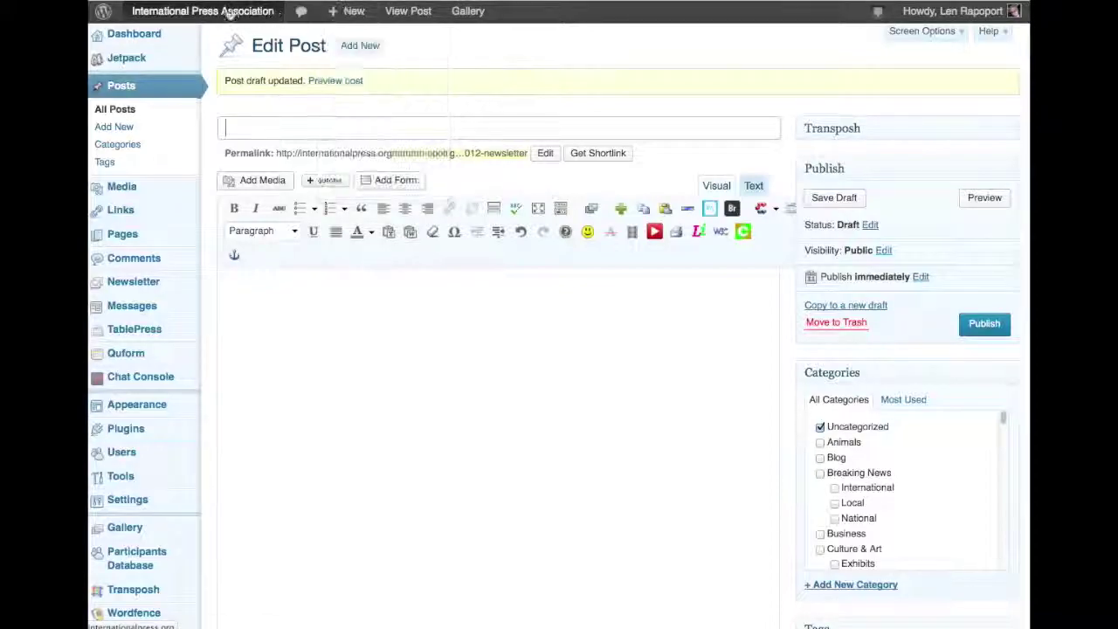
{"action": "mouse_move", "coordinate": [201, 11]}
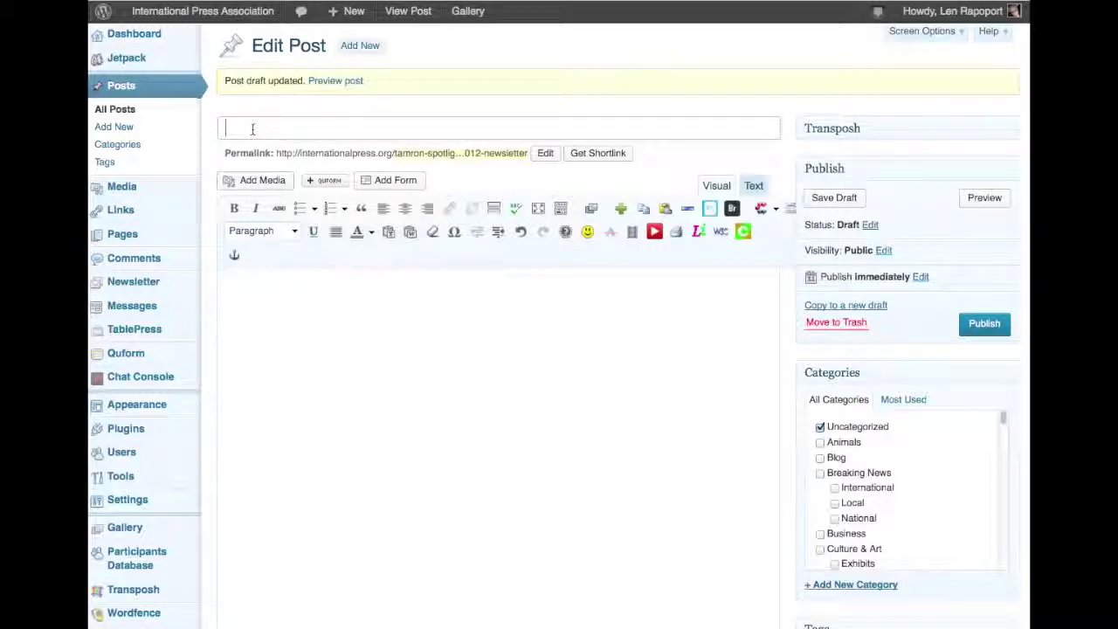
{"action": "type", "text": "Tamron Spotlights IPA's Len Rapoport - August 2012 Newsletter"}
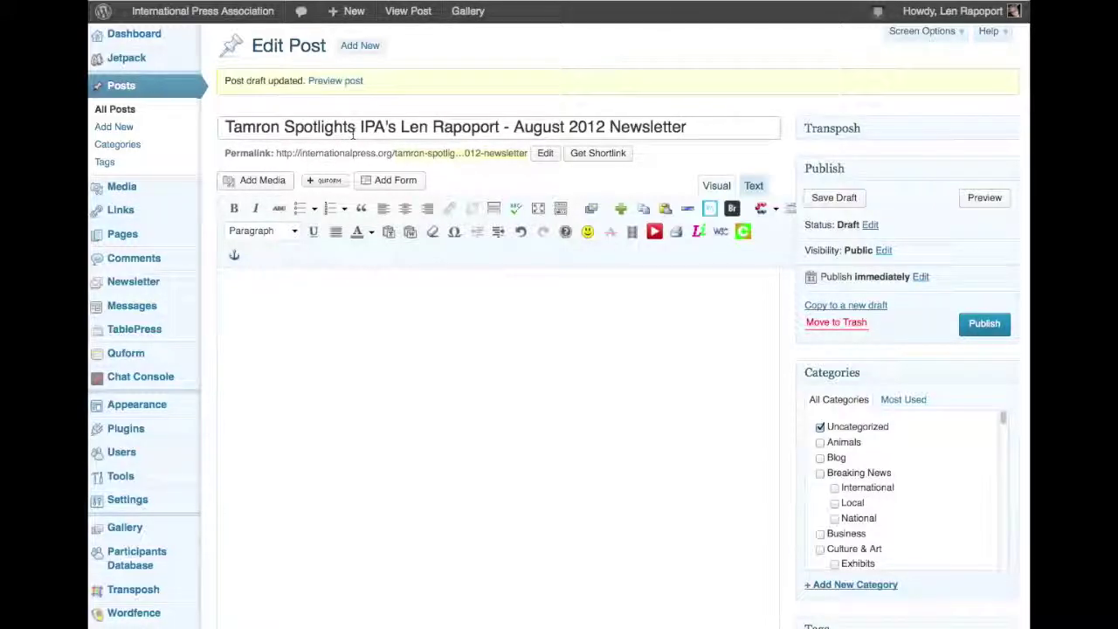
Step: Copy the entire article body from the IMPress post and paste it into the body of the International Press Association draft
{"action": "left_click", "coordinate": [306, 303]}
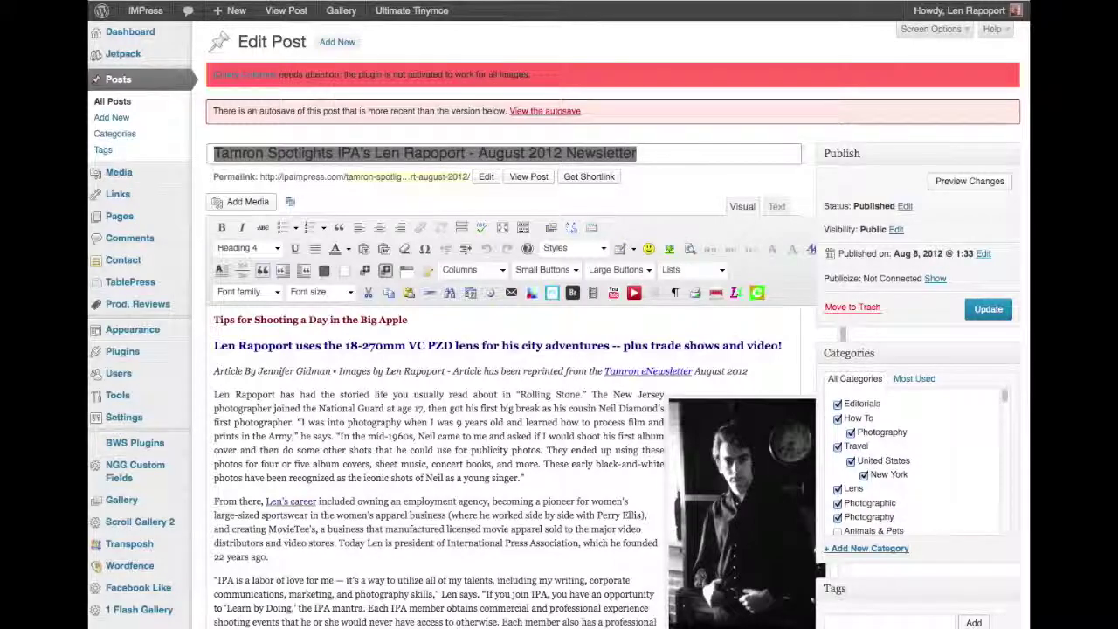
{"action": "scroll", "coordinate": [297, 227], "scroll_direction": "down", "scroll_amount": 3}
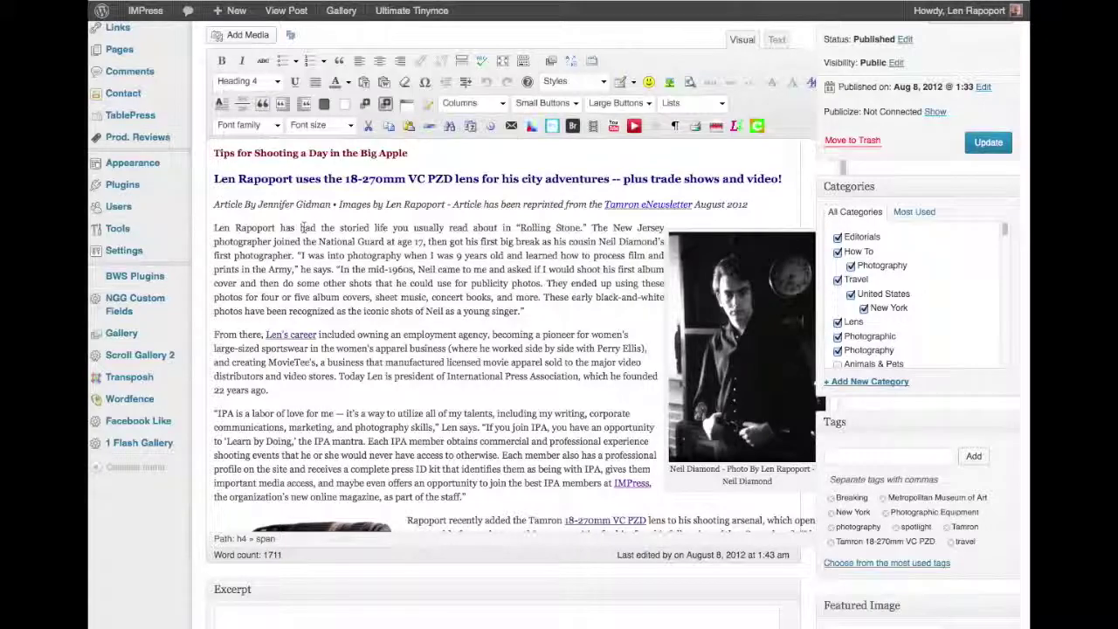
{"action": "left_click", "coordinate": [212, 155]}
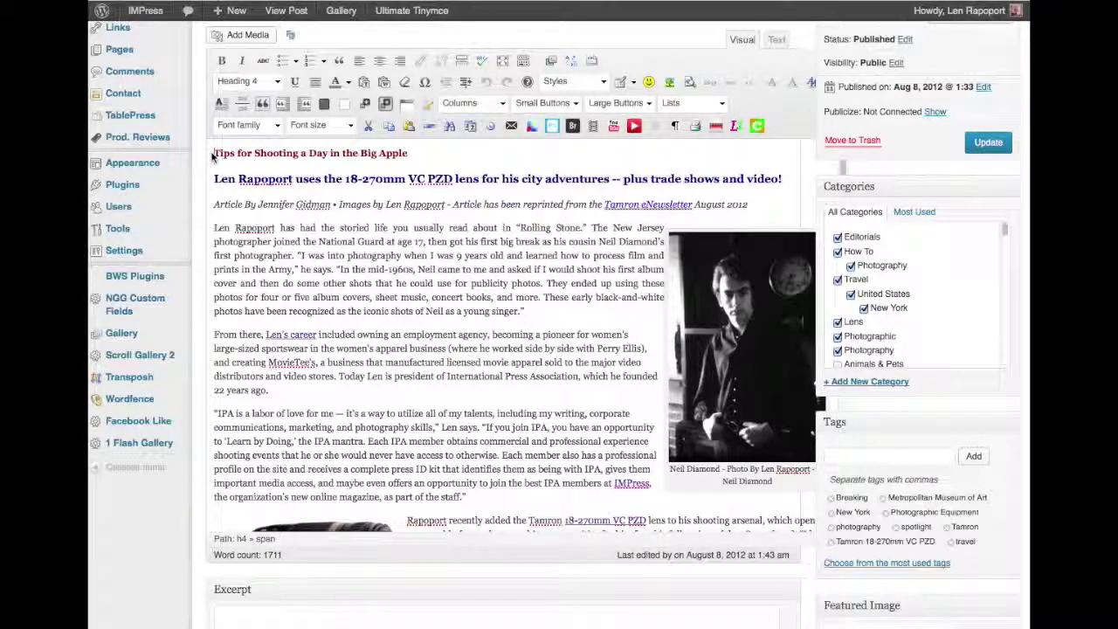
{"action": "key", "text": "ctrl+a"}
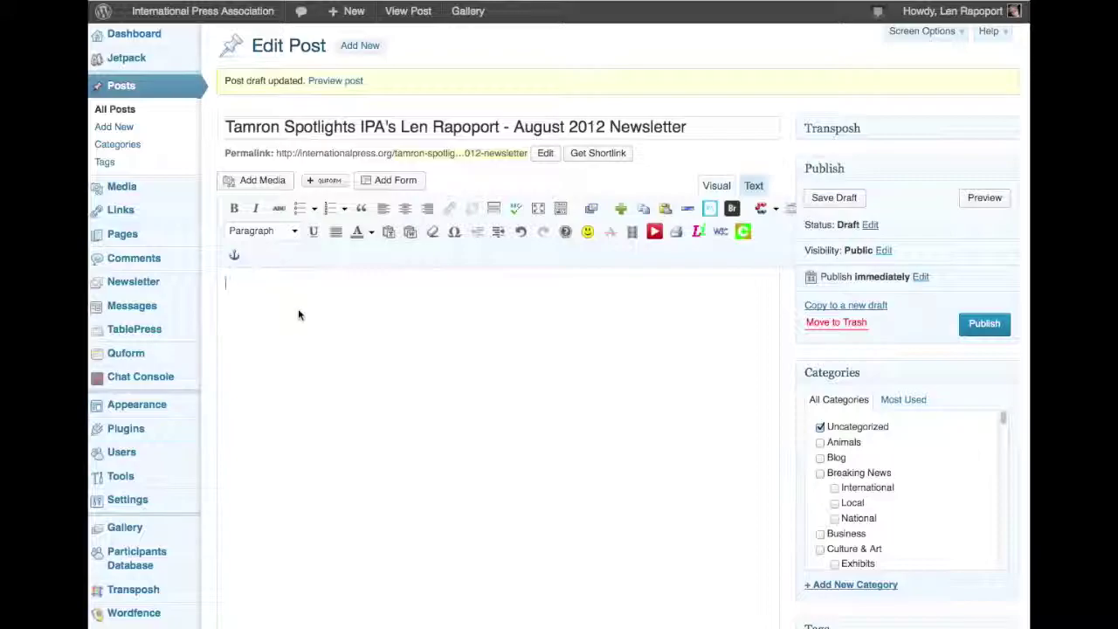
{"action": "key", "text": "ctrl+v"}
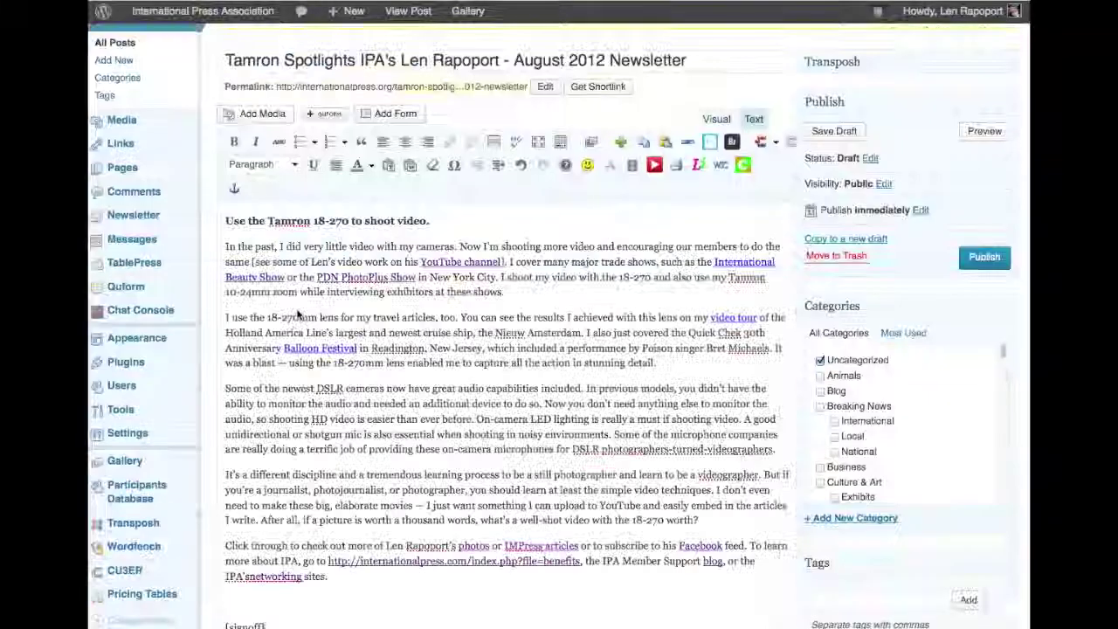
Step: Examine the pasted article from its end back to its beginning, checking the text, links, images and captions
{"action": "scroll", "coordinate": [491, 308], "scroll_direction": "down", "scroll_amount": 3}
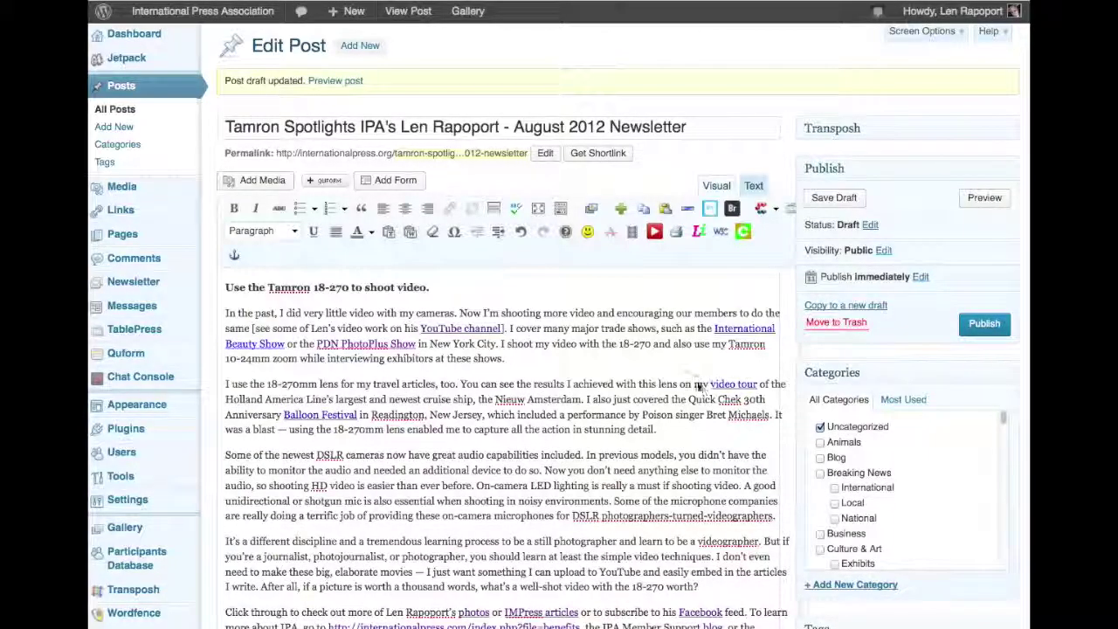
{"action": "scroll", "coordinate": [699, 387], "scroll_direction": "down", "scroll_amount": 3}
{"action": "scroll", "coordinate": [559, 315], "scroll_direction": "up", "scroll_amount": 2}
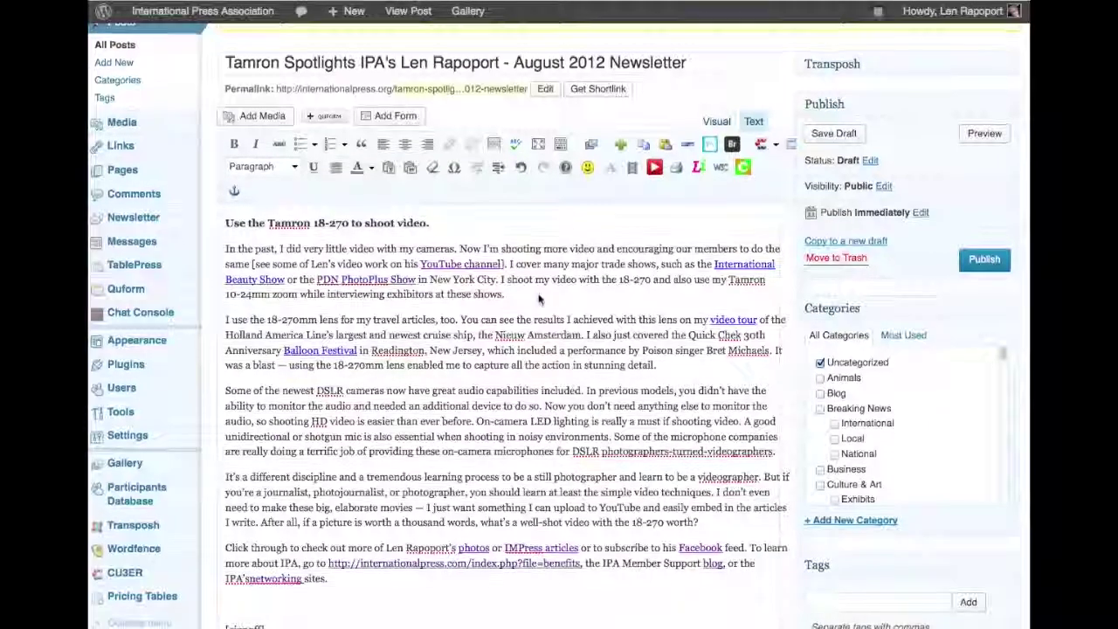
{"action": "scroll", "coordinate": [594, 308], "scroll_direction": "up", "scroll_amount": 2}
{"action": "left_click", "coordinate": [782, 332]}
{"action": "scroll", "coordinate": [739, 297], "scroll_direction": "up", "scroll_amount": 5}
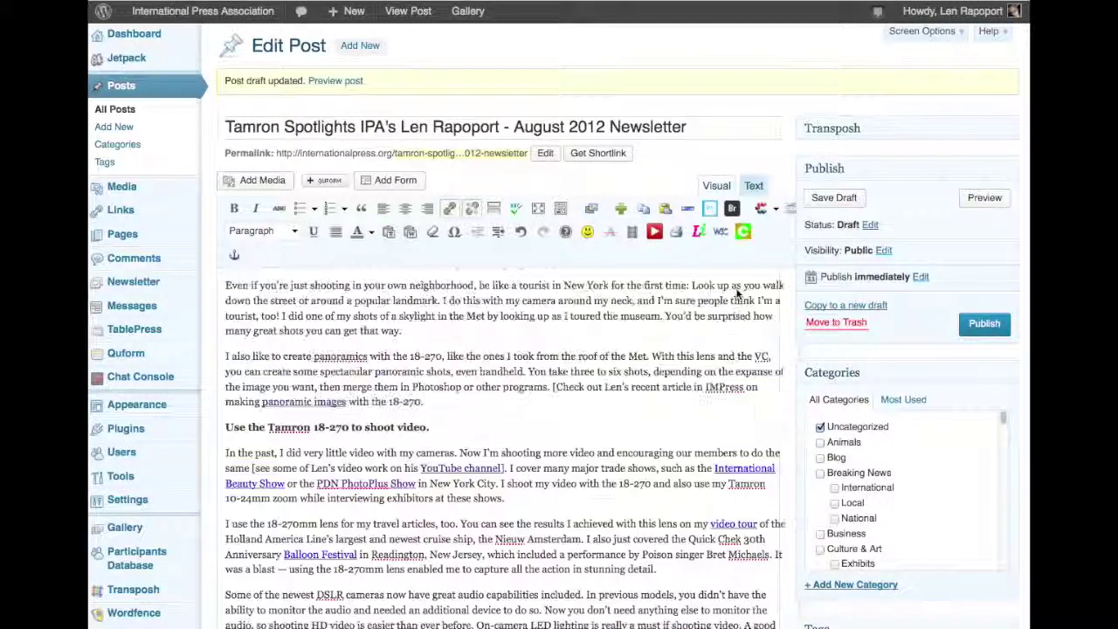
{"action": "scroll", "coordinate": [735, 297], "scroll_direction": "up", "scroll_amount": 10}
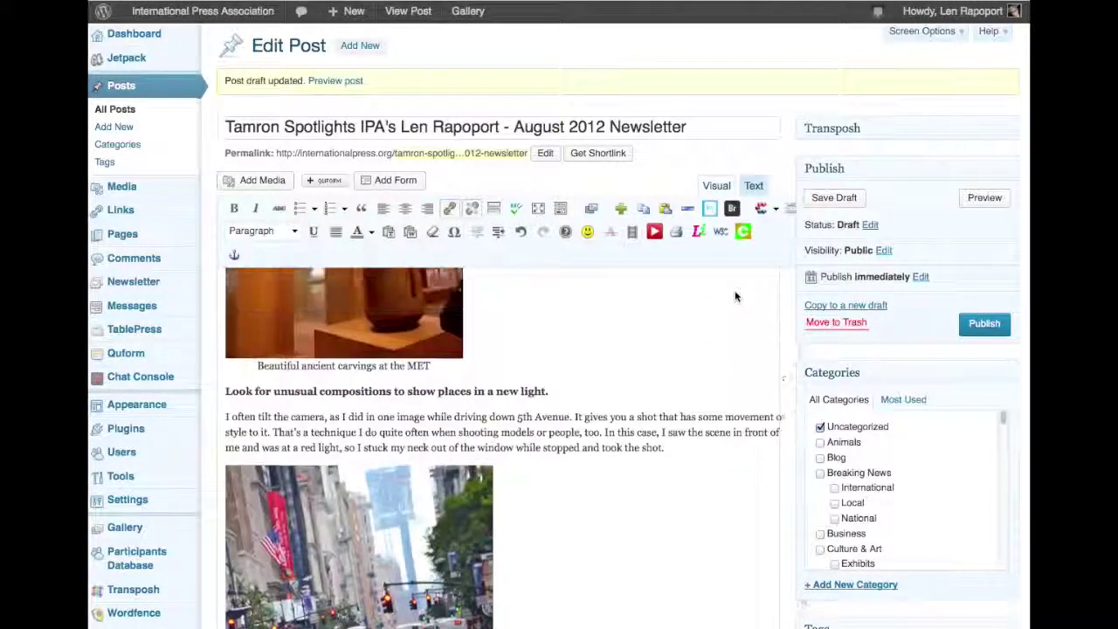
{"action": "scroll", "coordinate": [735, 298], "scroll_direction": "up", "scroll_amount": 10}
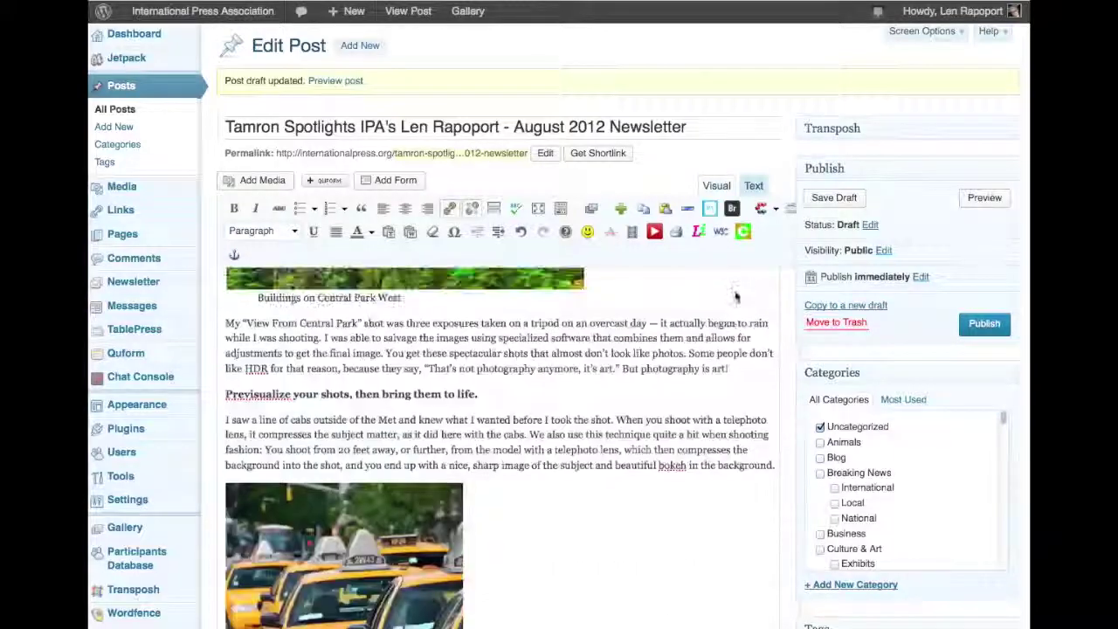
{"action": "scroll", "coordinate": [735, 292], "scroll_direction": "up", "scroll_amount": 10}
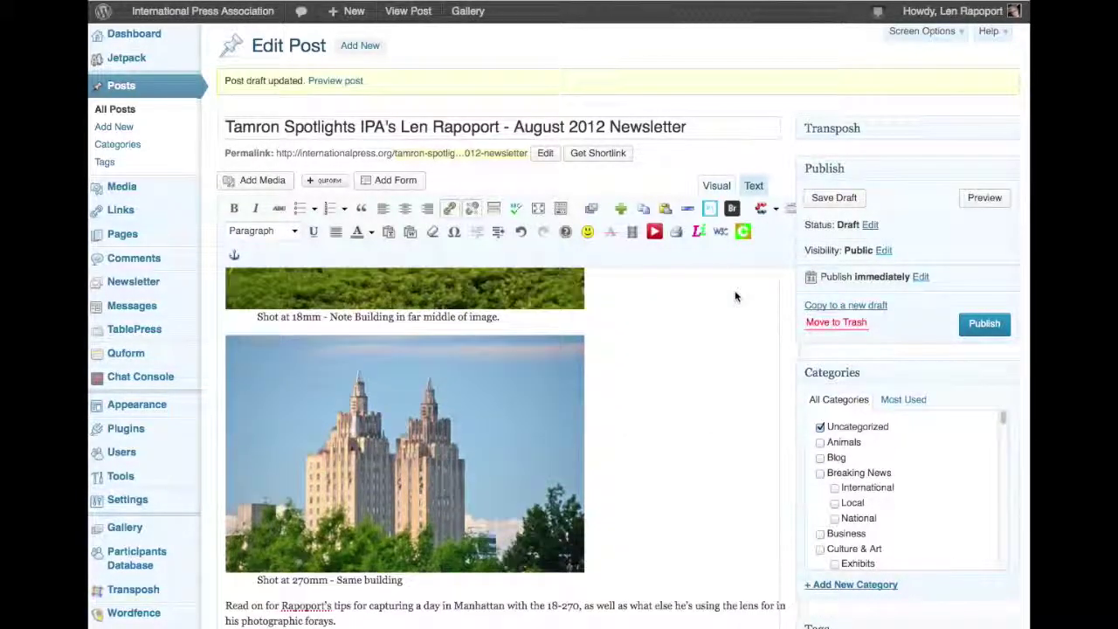
{"action": "scroll", "coordinate": [735, 297], "scroll_direction": "up", "scroll_amount": 10}
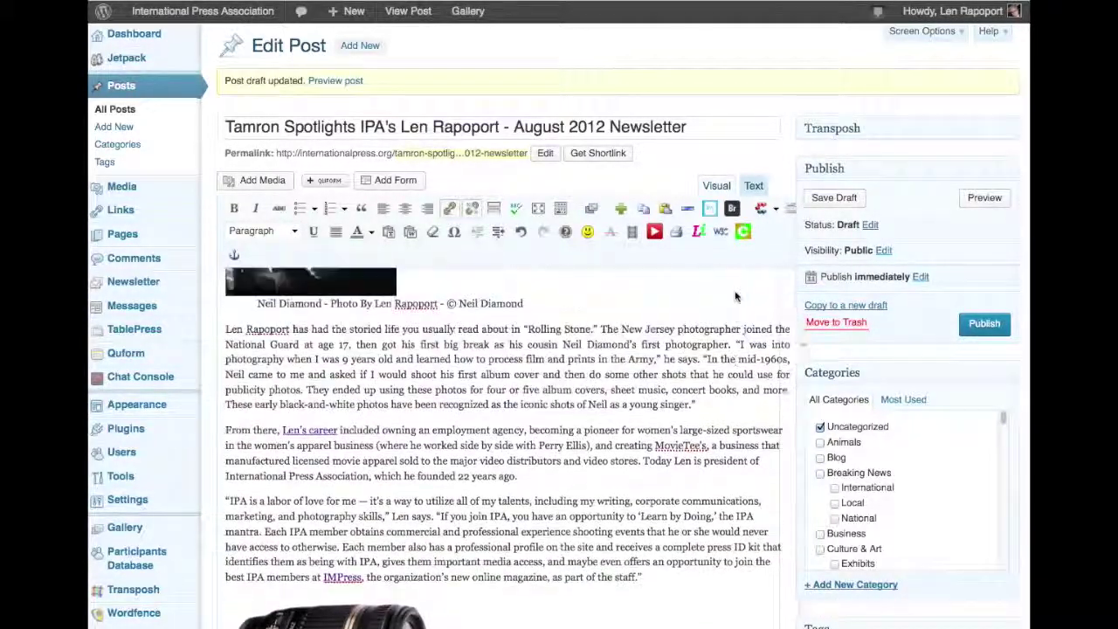
{"action": "scroll", "coordinate": [737, 297], "scroll_direction": "up", "scroll_amount": 1}
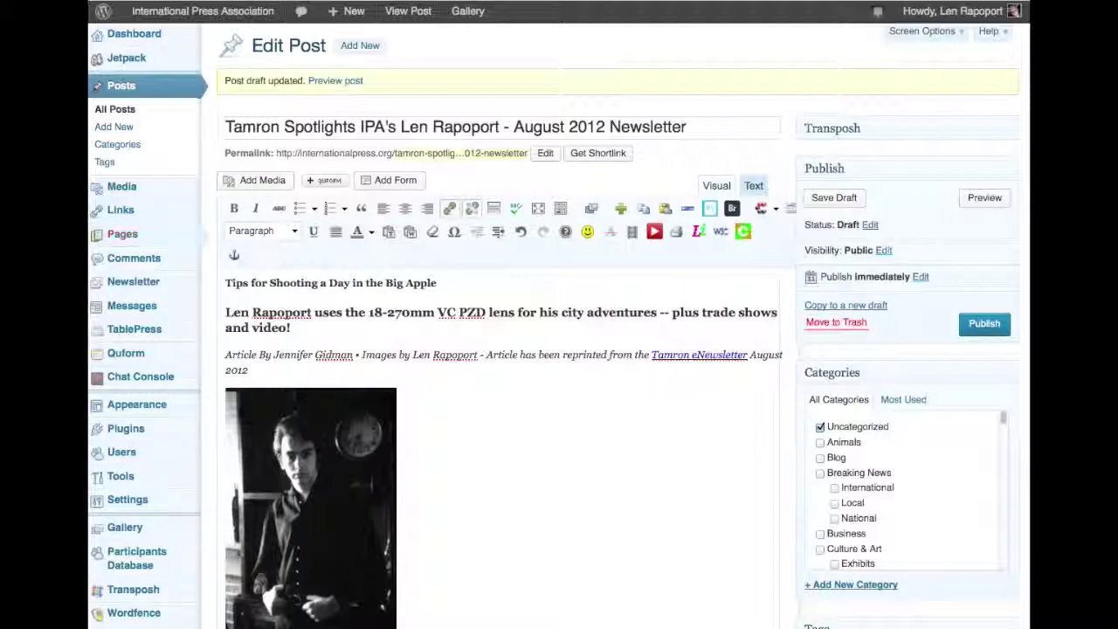
Step: Set the alignment of the black-and-white portrait at the start of the draft to Right and apply the change
{"action": "left_click", "coordinate": [337, 432]}
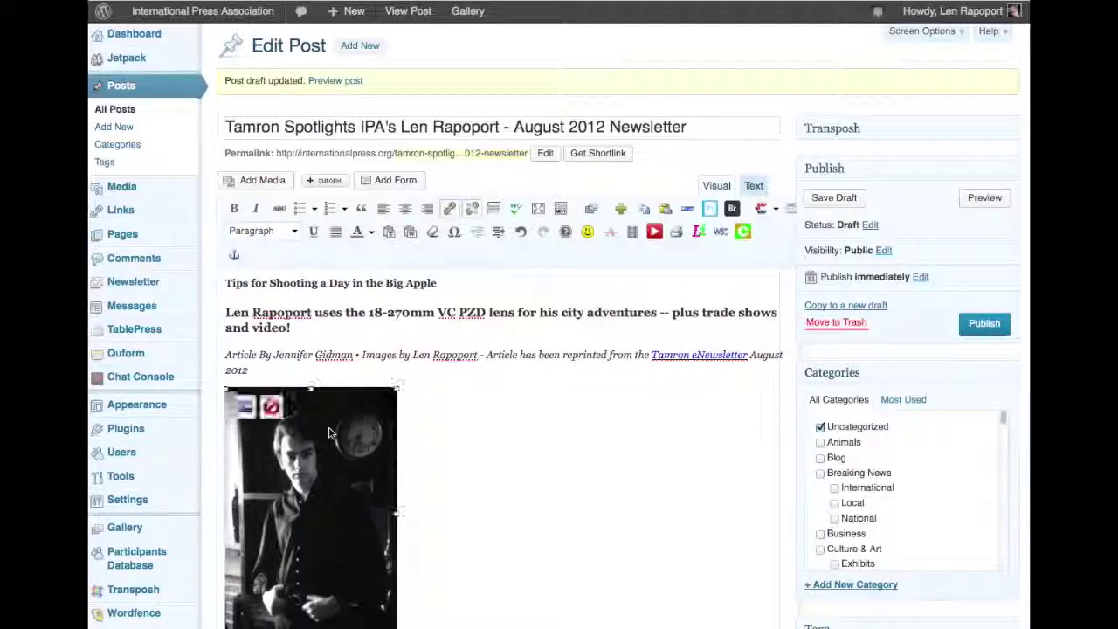
{"action": "scroll", "coordinate": [514, 423], "scroll_direction": "down", "scroll_amount": 3}
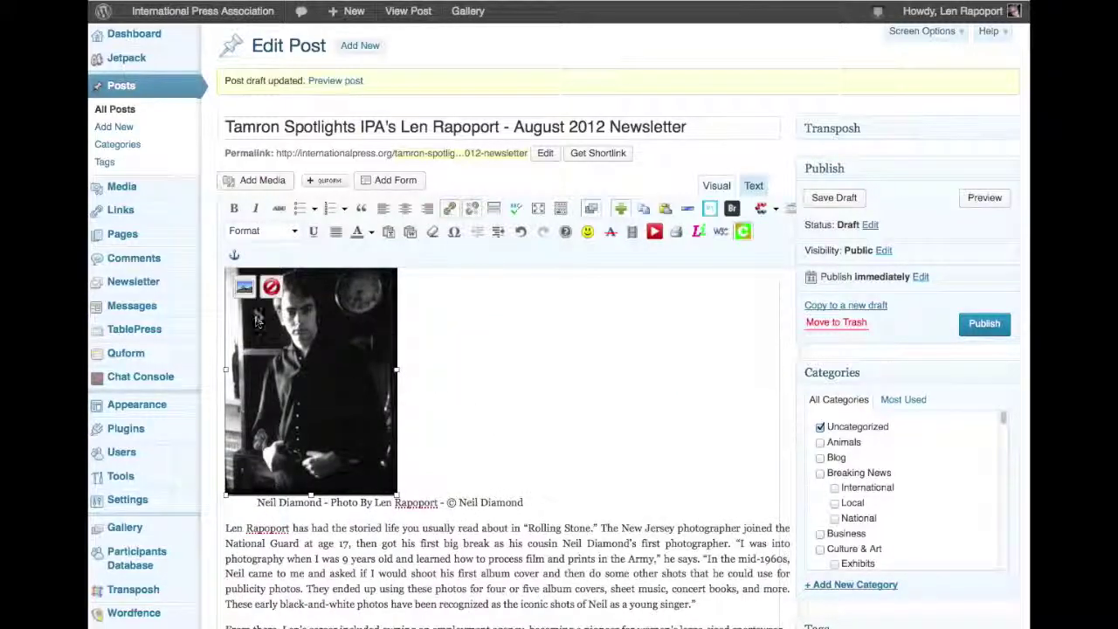
{"action": "left_click", "coordinate": [246, 291]}
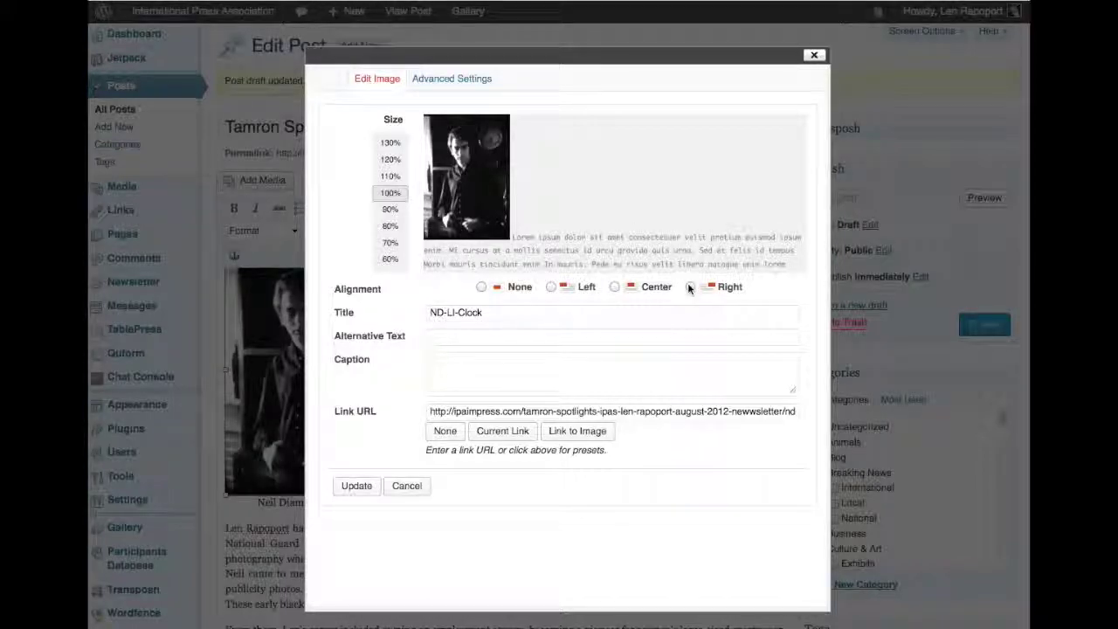
{"action": "left_click", "coordinate": [690, 286]}
{"action": "left_click", "coordinate": [390, 144]}
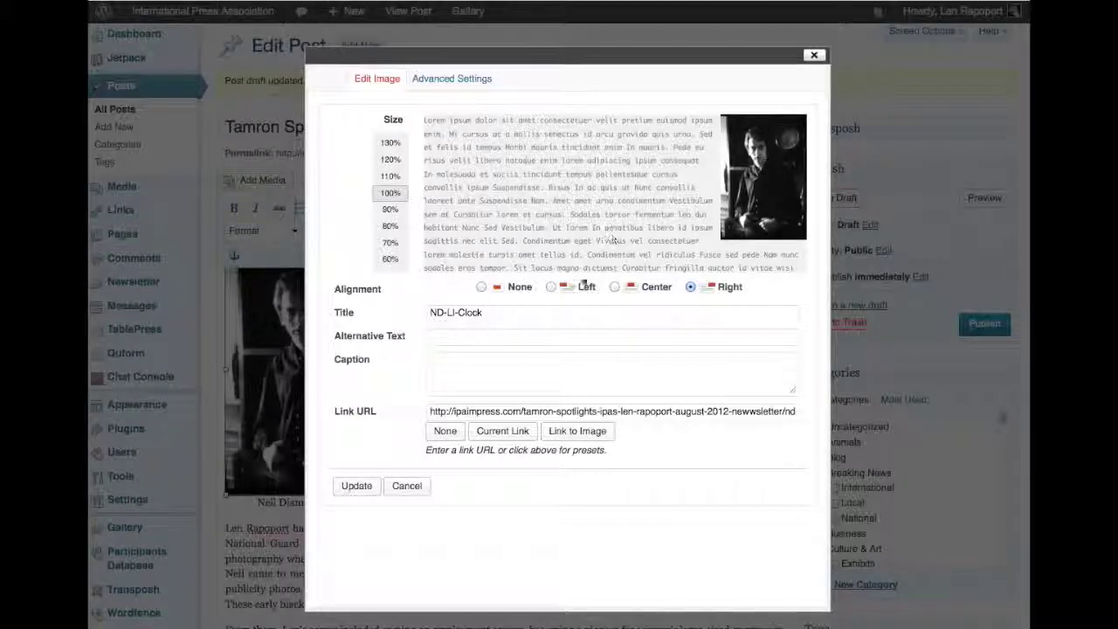
{"action": "left_click", "coordinate": [356, 487]}
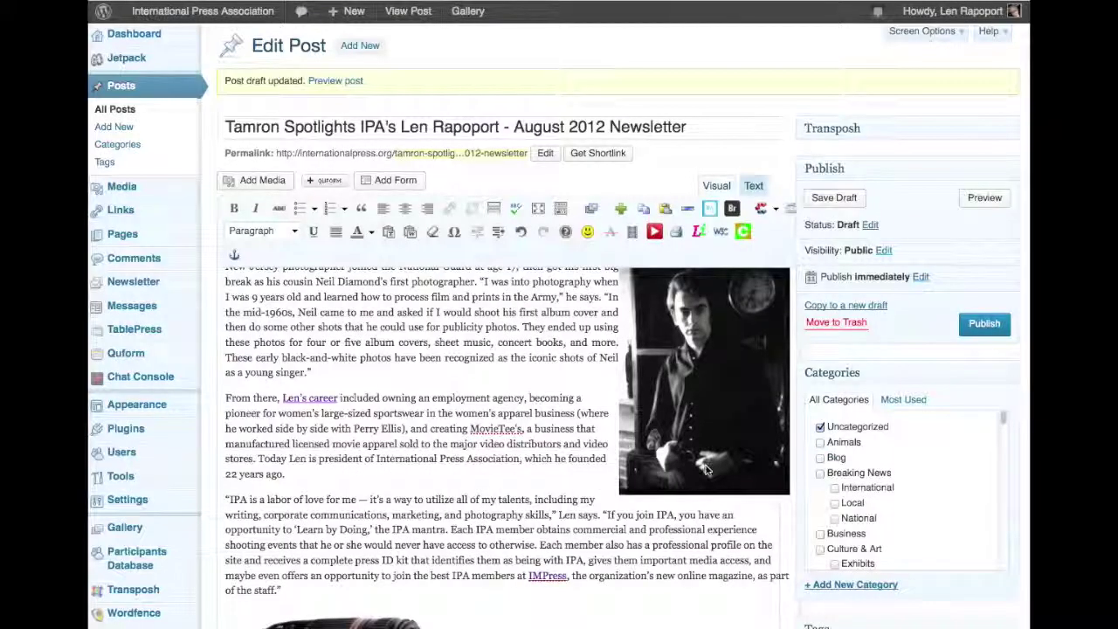
Step: Align the Tamron 18-270mm lens image to the Left so the text wraps around it, and apply the change
{"action": "scroll", "coordinate": [695, 397], "scroll_direction": "down", "scroll_amount": 4}
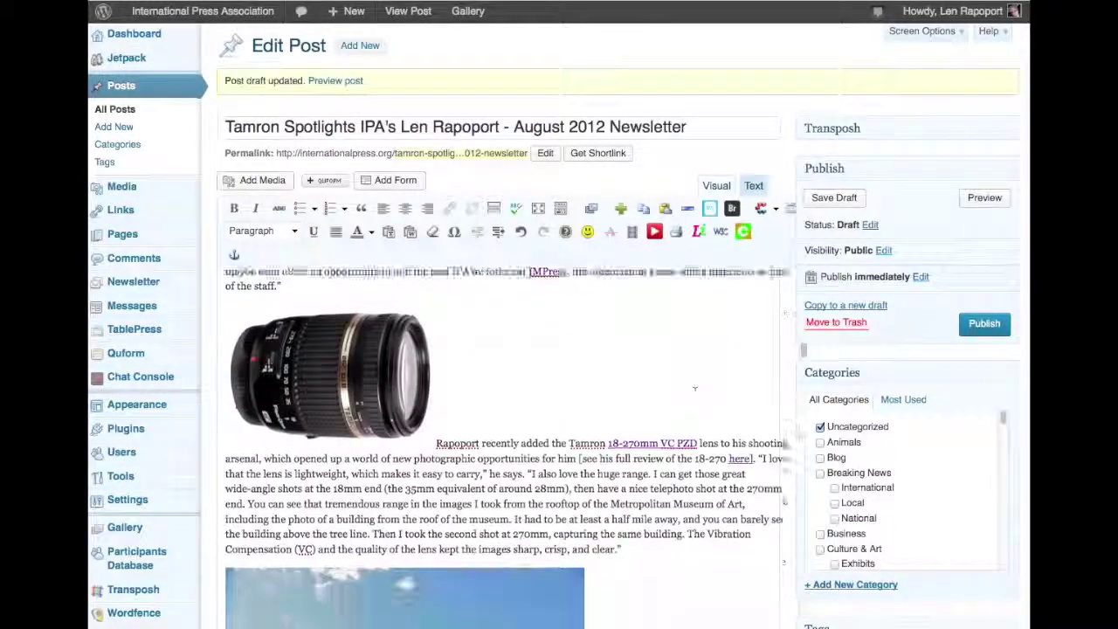
{"action": "left_click", "coordinate": [337, 366]}
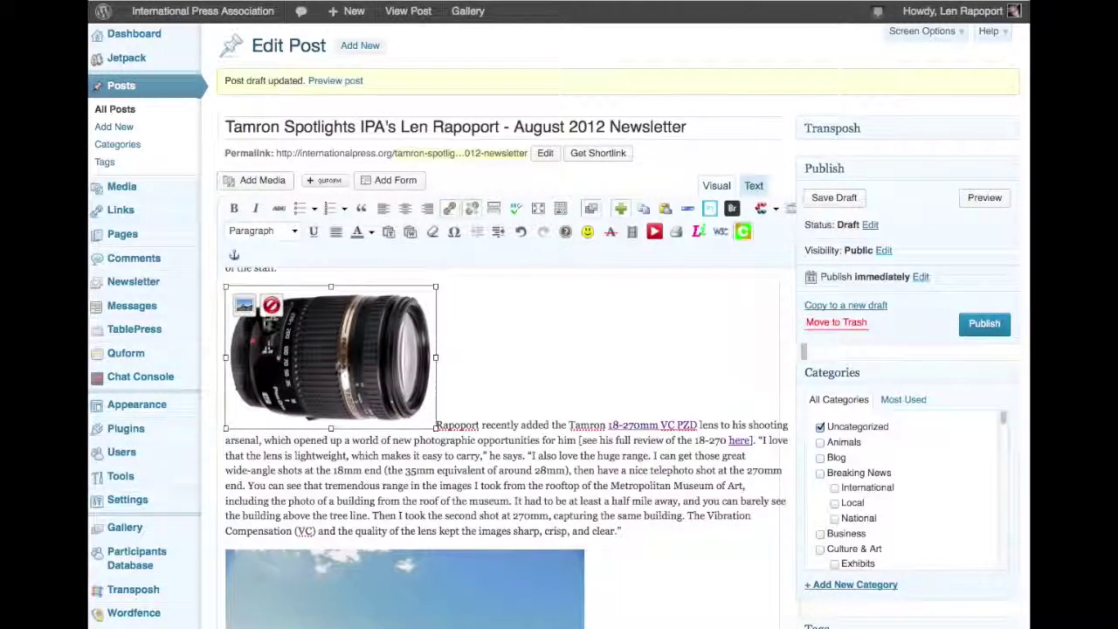
{"action": "left_click", "coordinate": [251, 304]}
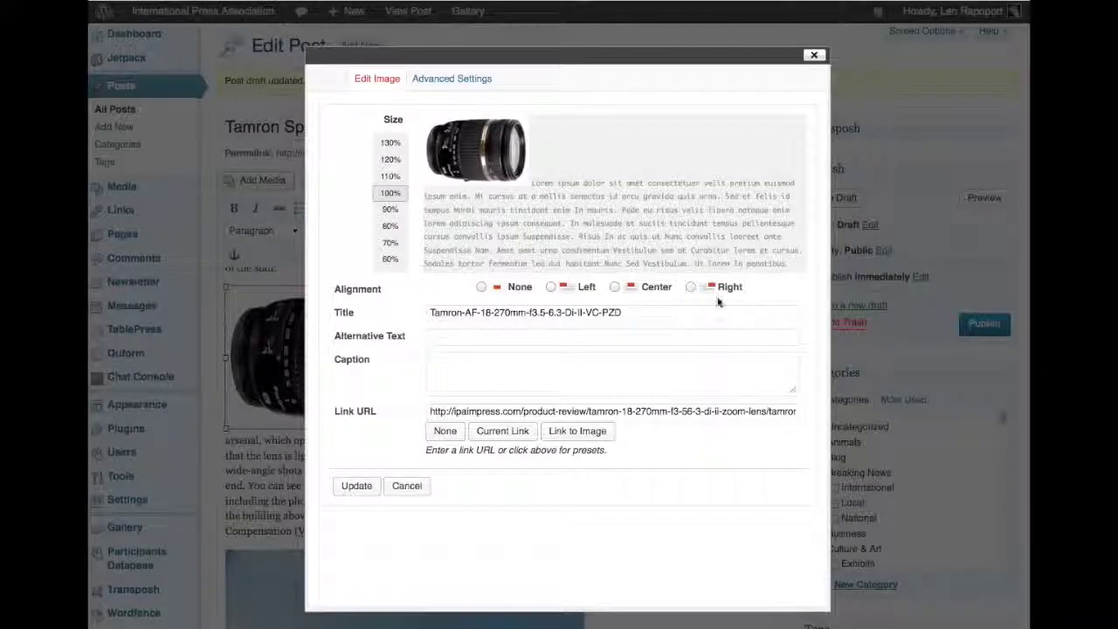
{"action": "left_click", "coordinate": [551, 287]}
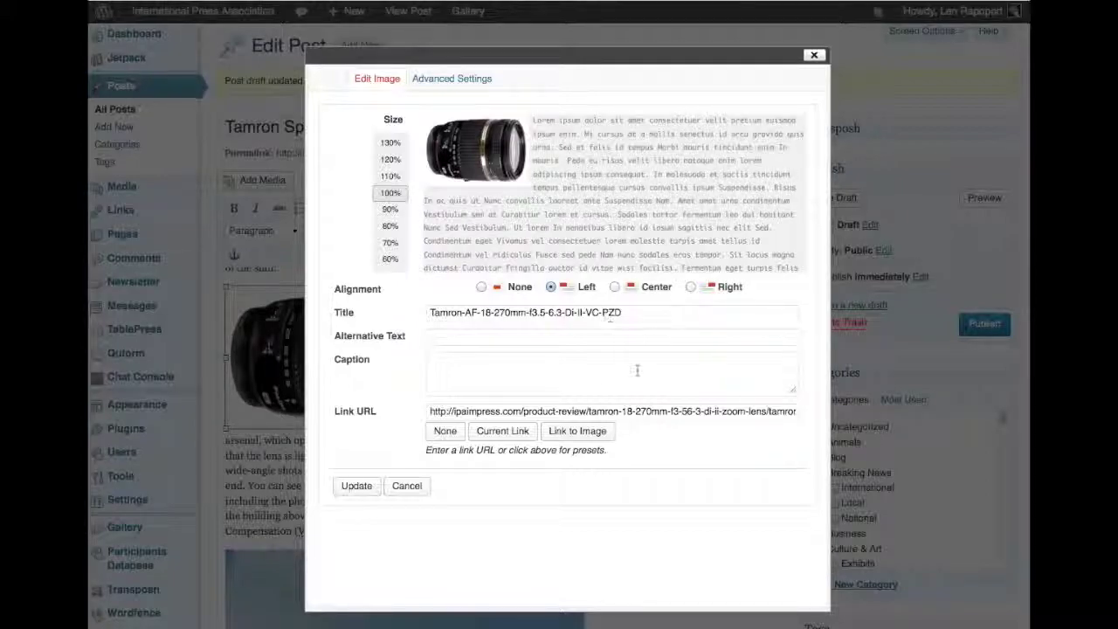
{"action": "left_click", "coordinate": [356, 487]}
Step: Set the alignment of the 18mm treetop landscape photo (Bldg_18mm) to Center and apply the change
{"action": "scroll", "coordinate": [572, 399], "scroll_direction": "down", "scroll_amount": 5}
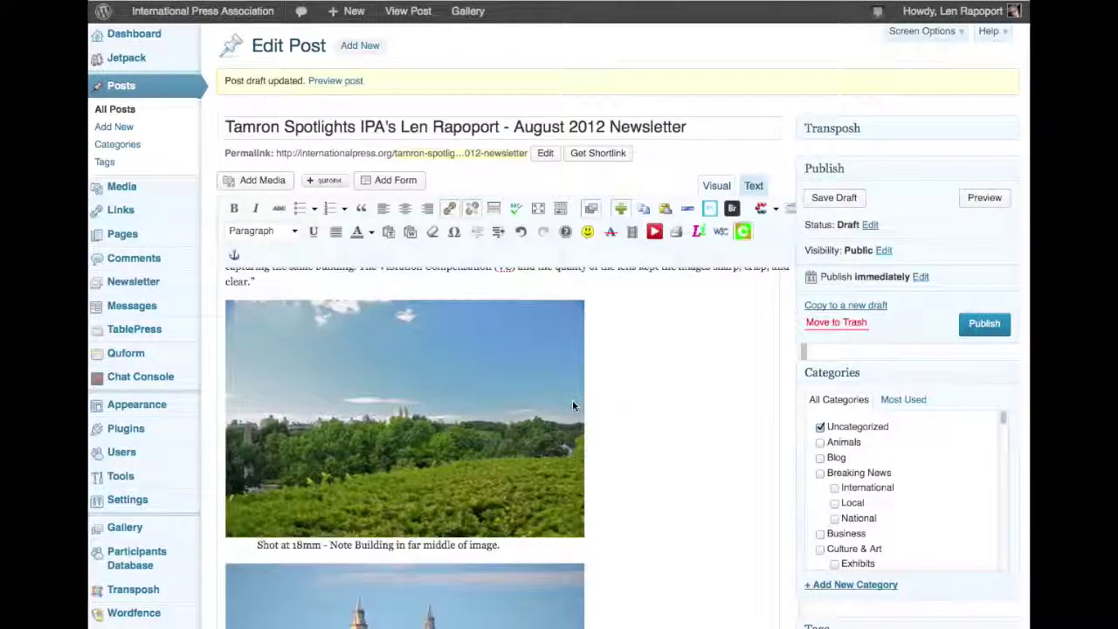
{"action": "left_click", "coordinate": [489, 374]}
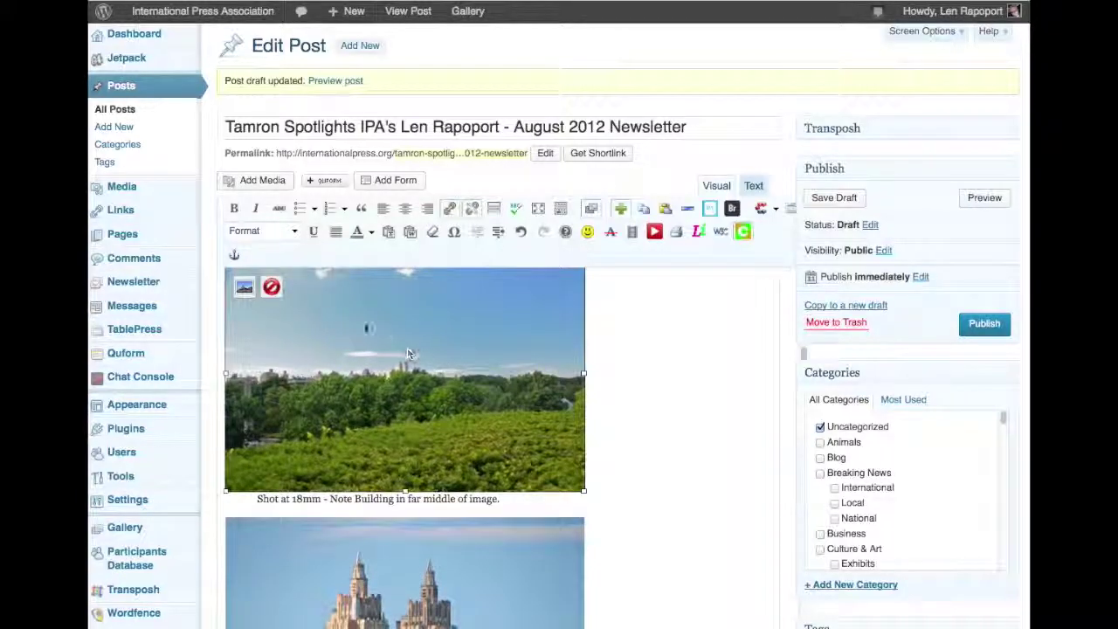
{"action": "left_click", "coordinate": [243, 286]}
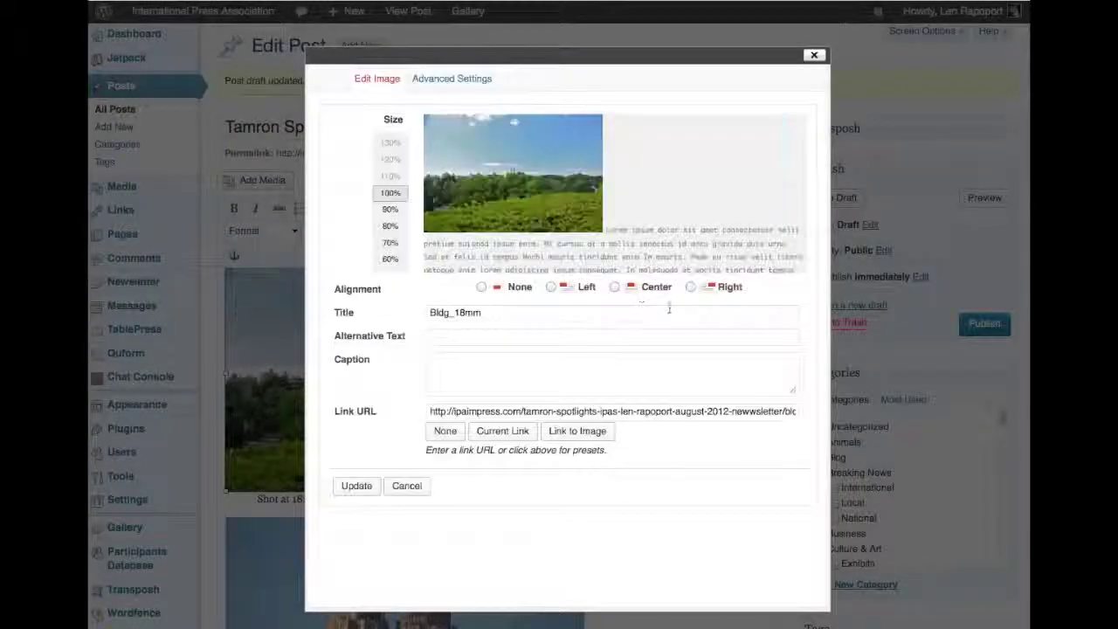
{"action": "left_click", "coordinate": [616, 287]}
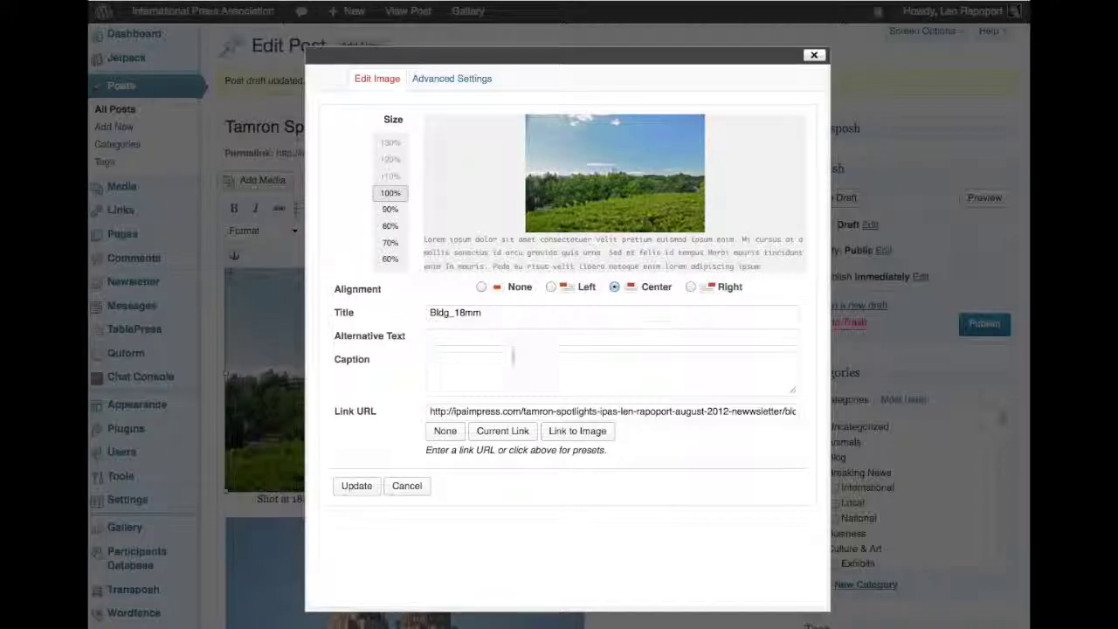
{"action": "left_click", "coordinate": [353, 486]}
Step: Set the alignment of the twin-tower building photo (bldg_270) to Center and apply the change
{"action": "left_click", "coordinate": [243, 520]}
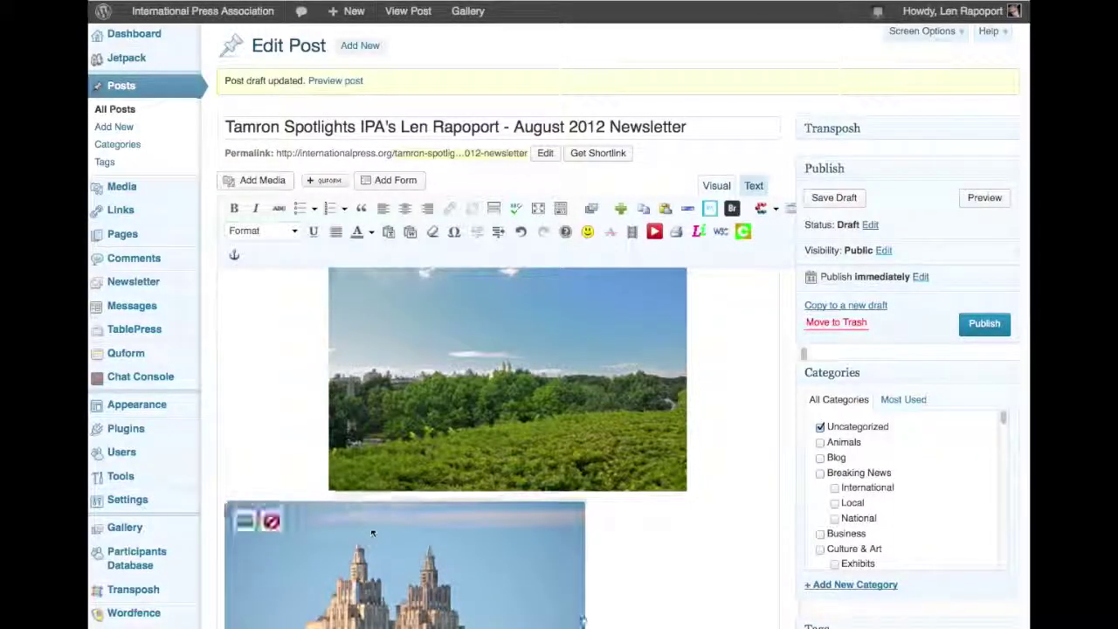
{"action": "left_click", "coordinate": [244, 523]}
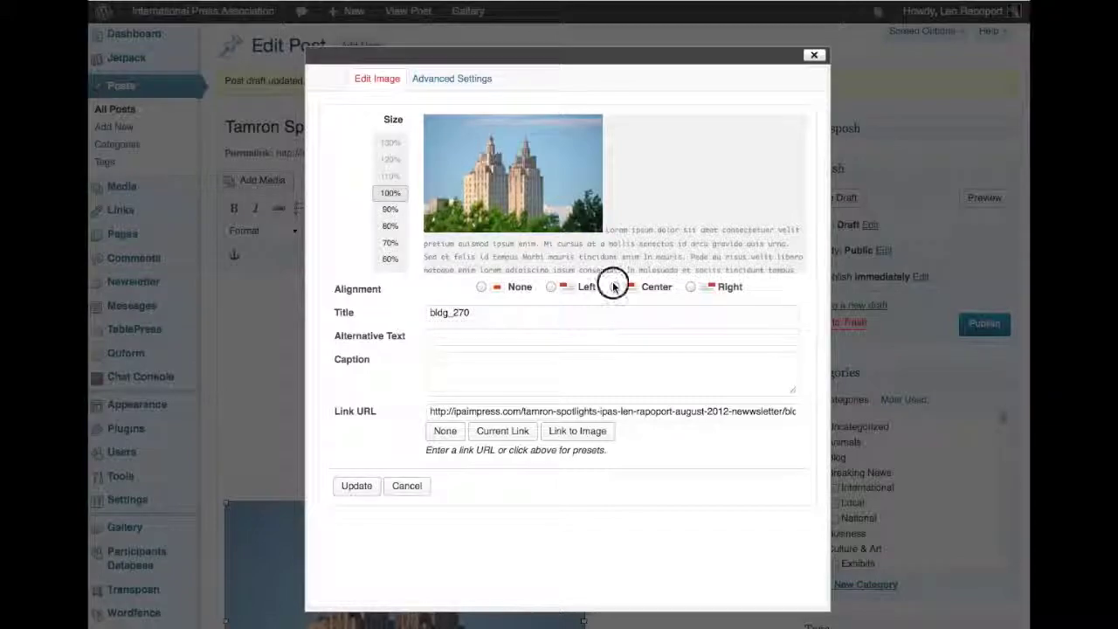
{"action": "left_click", "coordinate": [615, 286]}
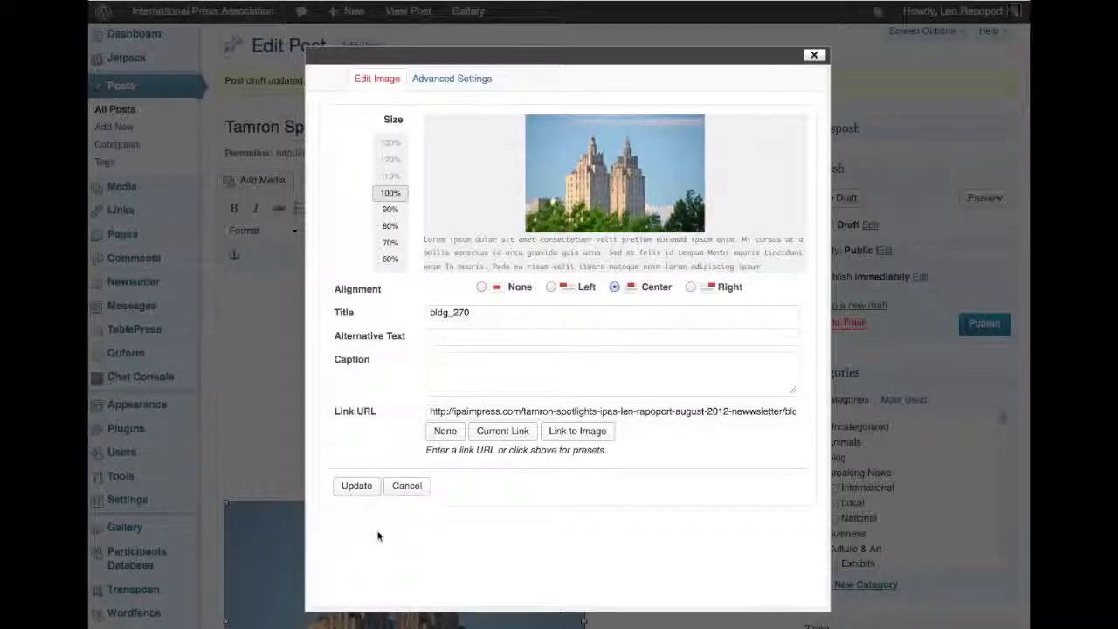
{"action": "left_click", "coordinate": [356, 486]}
Step: Select the Central Park West buildings photo below the HDR paragraph in the draft
{"action": "scroll", "coordinate": [317, 472], "scroll_direction": "down", "scroll_amount": 10}
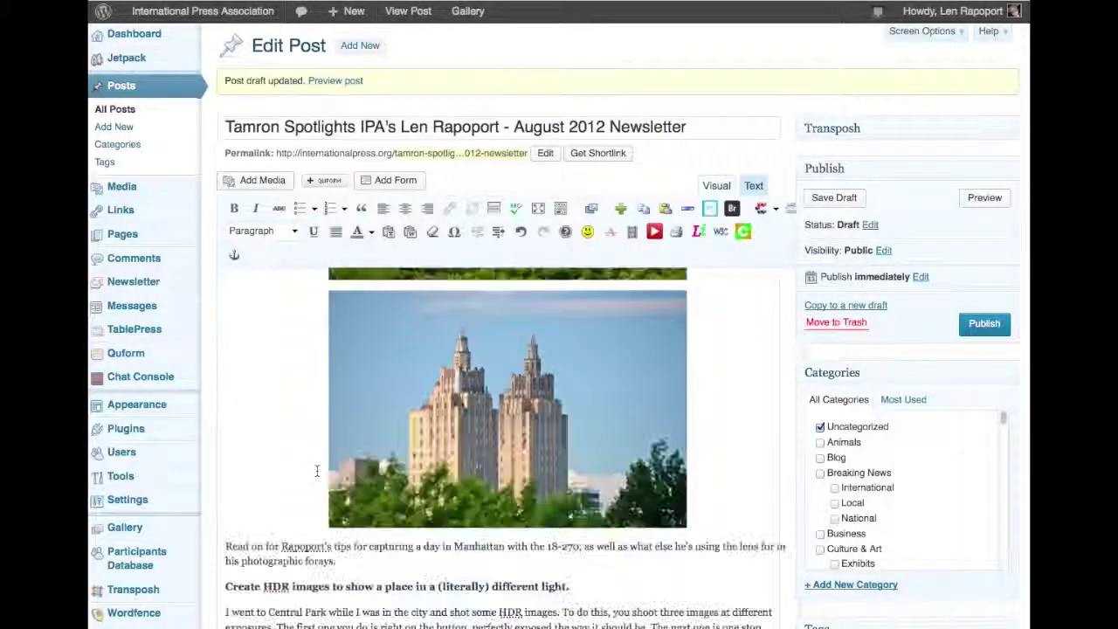
{"action": "scroll", "coordinate": [317, 472], "scroll_direction": "down", "scroll_amount": 3}
{"action": "scroll", "coordinate": [318, 473], "scroll_direction": "up", "scroll_amount": 5}
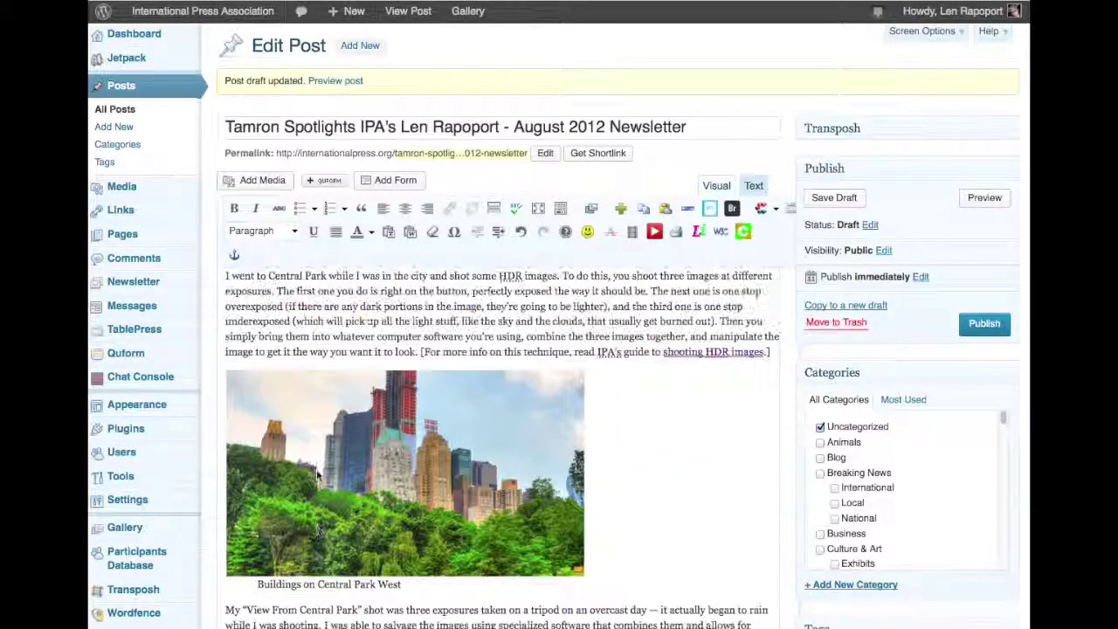
{"action": "scroll", "coordinate": [355, 464], "scroll_direction": "up", "scroll_amount": 2}
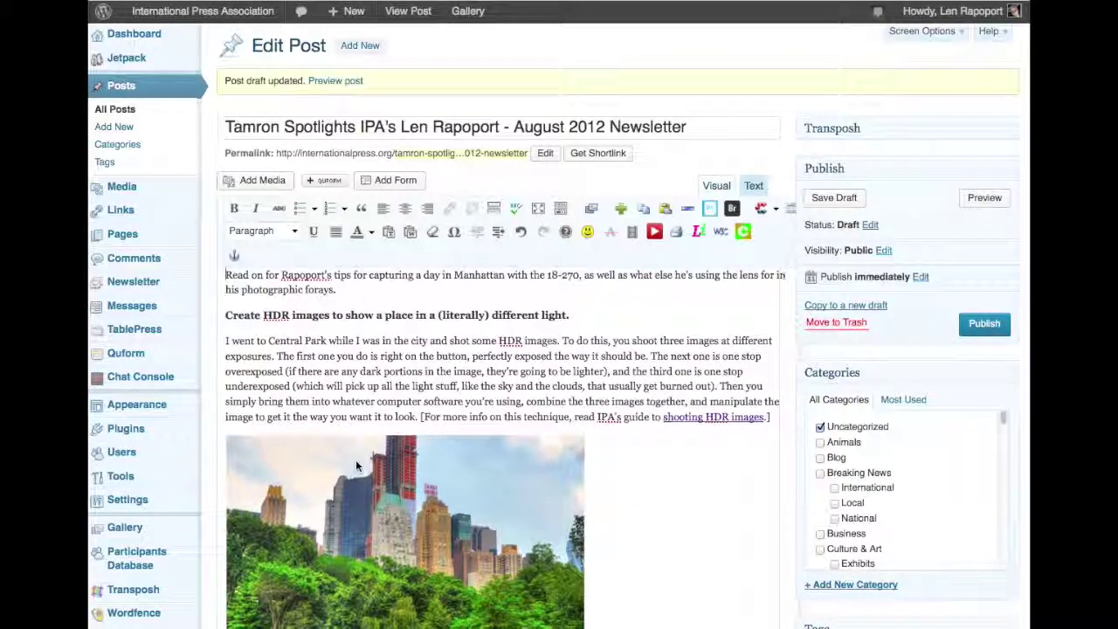
{"action": "scroll", "coordinate": [355, 459], "scroll_direction": "down", "scroll_amount": 1}
{"action": "left_click", "coordinate": [317, 464]}
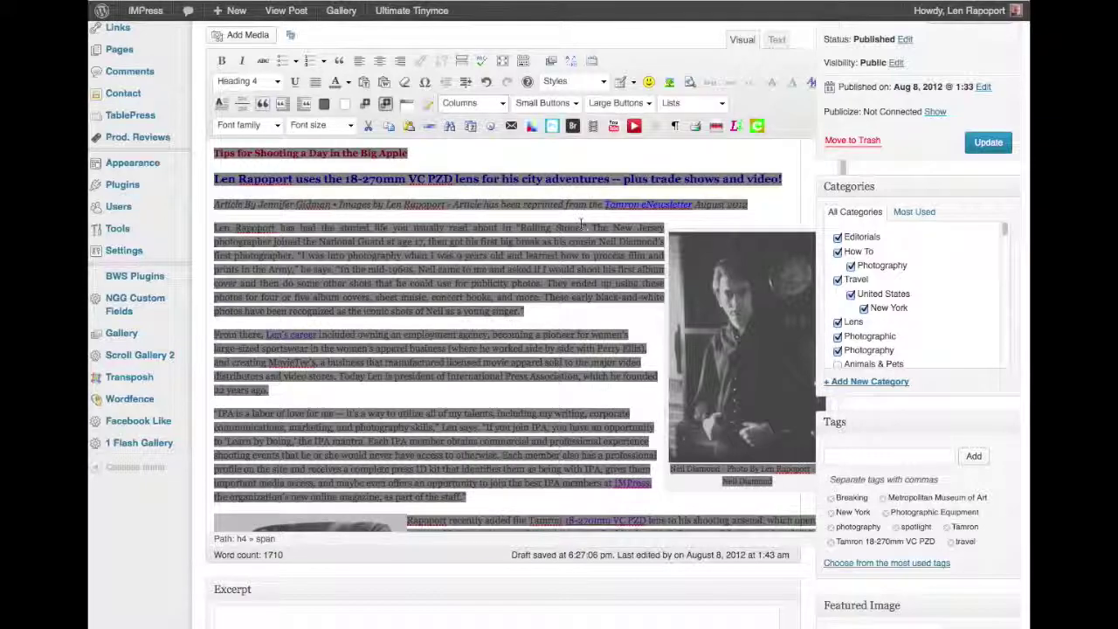
Step: Switch to the original IMPress post and examine how its remaining photos and captions are aligned throughout the article
{"action": "scroll", "coordinate": [545, 291], "scroll_direction": "down", "scroll_amount": 5}
{"action": "scroll", "coordinate": [545, 291], "scroll_direction": "down", "scroll_amount": 8}
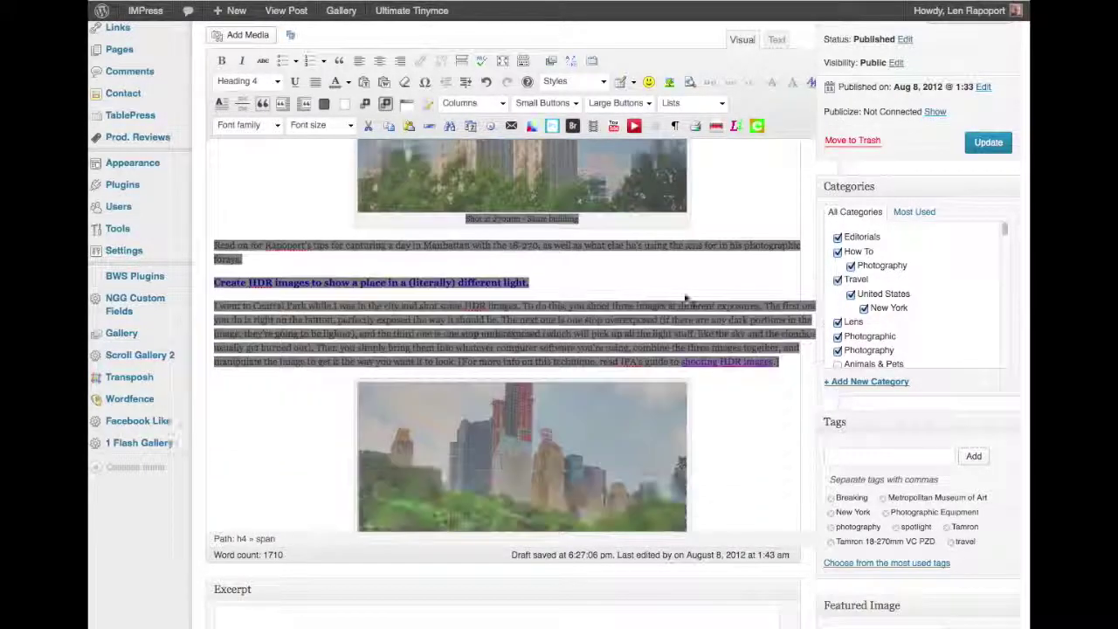
{"action": "scroll", "coordinate": [661, 292], "scroll_direction": "down", "scroll_amount": 5}
{"action": "left_click", "coordinate": [710, 265]}
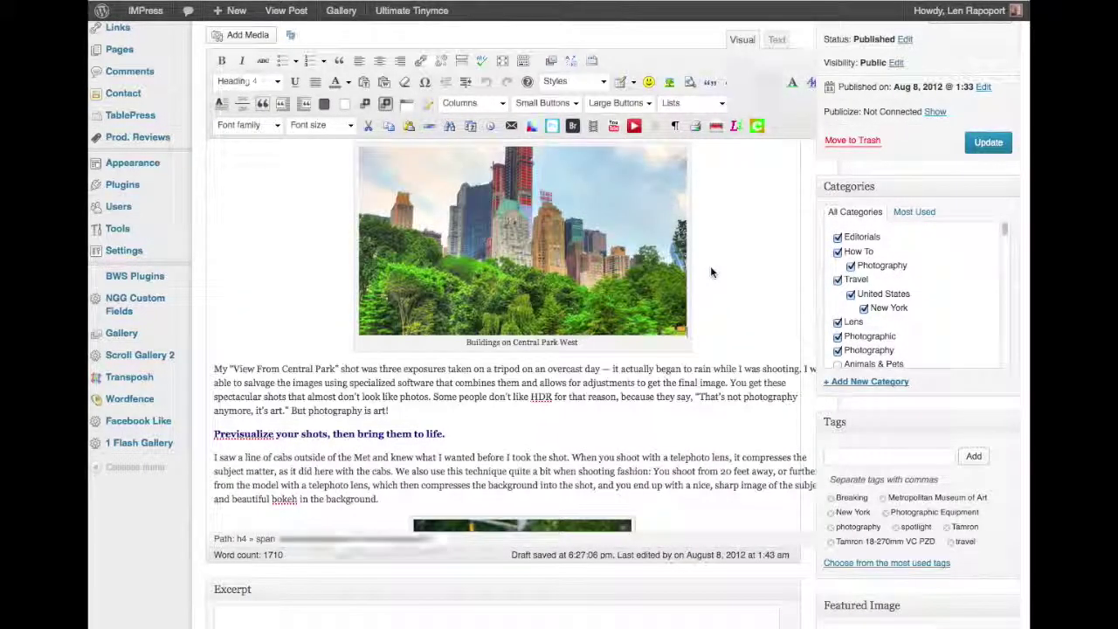
{"action": "scroll", "coordinate": [710, 267], "scroll_direction": "down", "scroll_amount": 2}
{"action": "scroll", "coordinate": [711, 268], "scroll_direction": "up", "scroll_amount": 5}
{"action": "scroll", "coordinate": [710, 267], "scroll_direction": "up", "scroll_amount": 5}
{"action": "scroll", "coordinate": [711, 267], "scroll_direction": "down", "scroll_amount": 6}
{"action": "scroll", "coordinate": [710, 267], "scroll_direction": "down", "scroll_amount": 10}
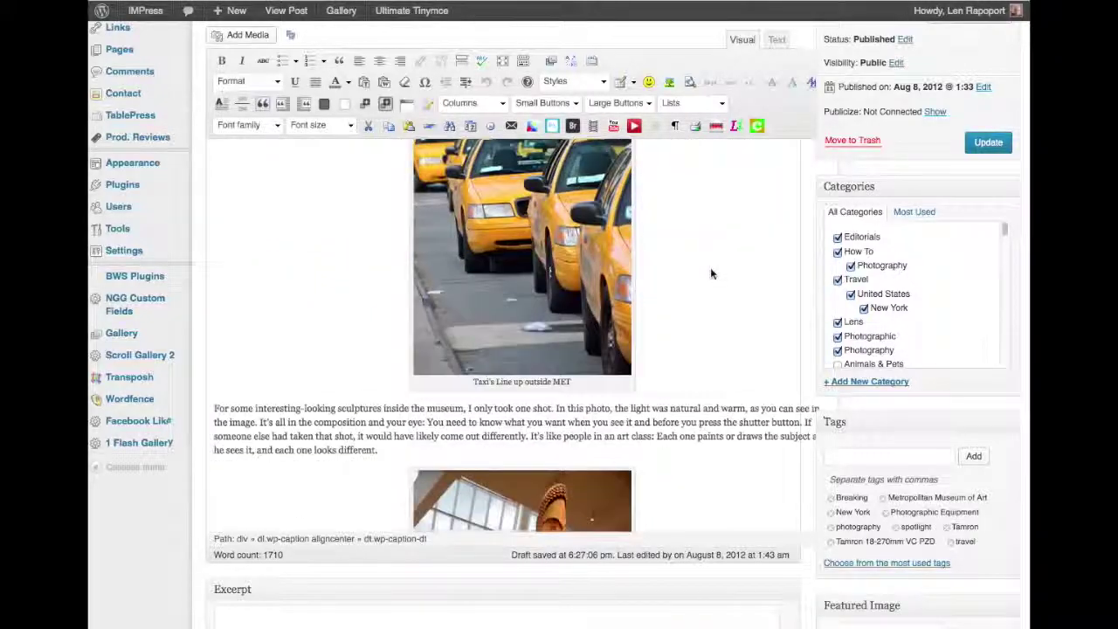
{"action": "scroll", "coordinate": [711, 274], "scroll_direction": "down", "scroll_amount": 7}
{"action": "scroll", "coordinate": [712, 274], "scroll_direction": "down", "scroll_amount": 12}
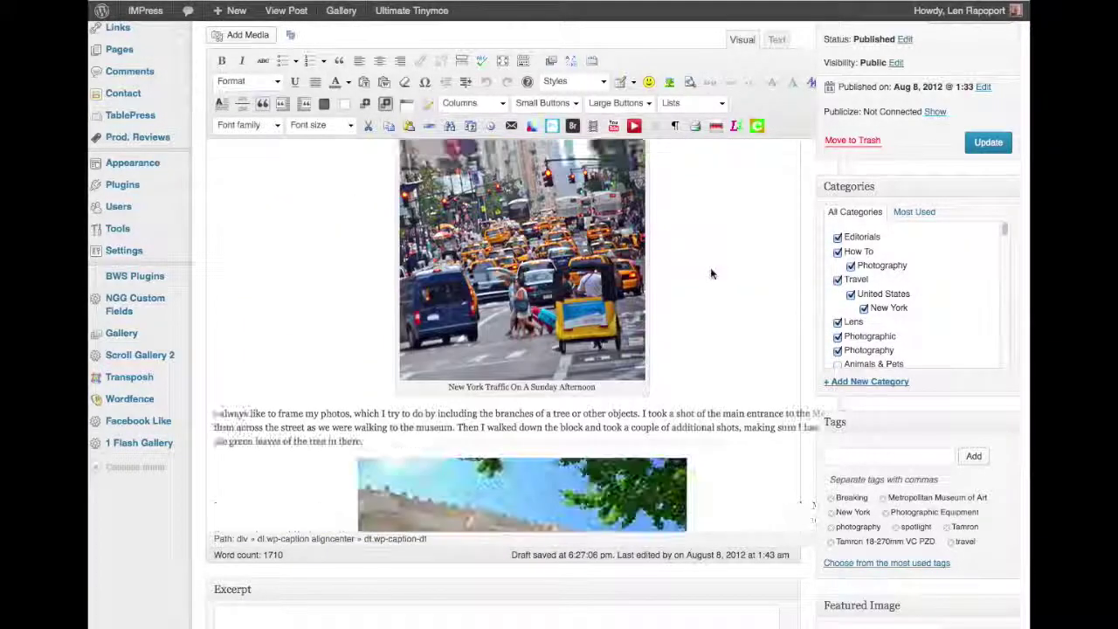
{"action": "scroll", "coordinate": [710, 267], "scroll_direction": "down", "scroll_amount": 15}
{"action": "scroll", "coordinate": [710, 267], "scroll_direction": "up", "scroll_amount": 20}
{"action": "scroll", "coordinate": [452, 151], "scroll_direction": "up", "scroll_amount": 5}
{"action": "scroll", "coordinate": [452, 151], "scroll_direction": "down", "scroll_amount": 1}
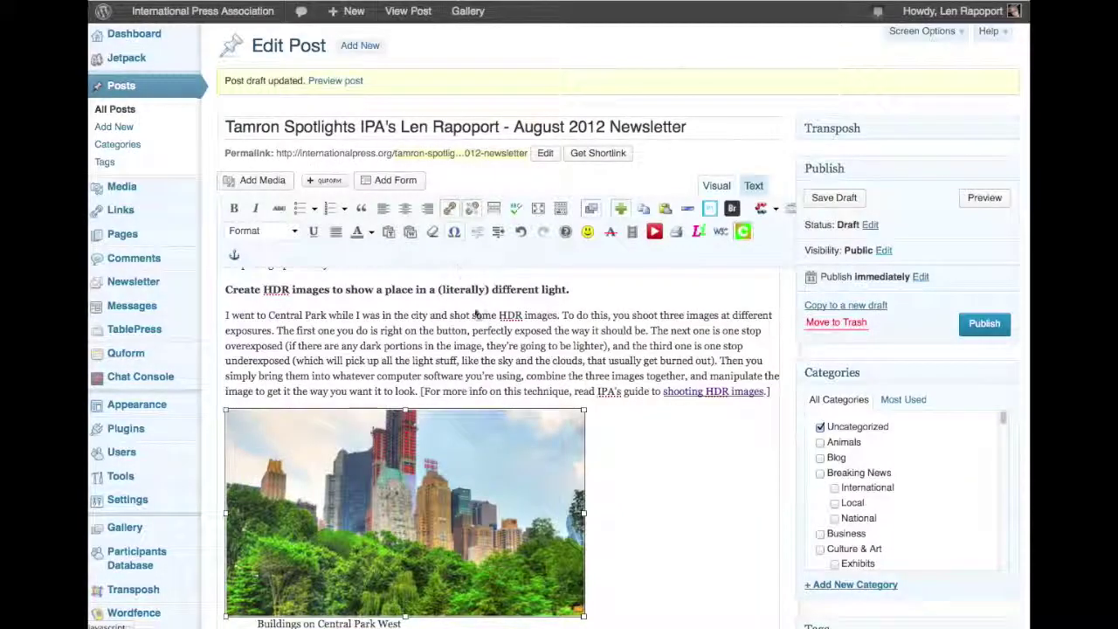
Step: Set the alignment of the selected Central Park photo (Central-ParkHDR) in the draft to Center and apply the change
{"action": "left_click", "coordinate": [245, 429]}
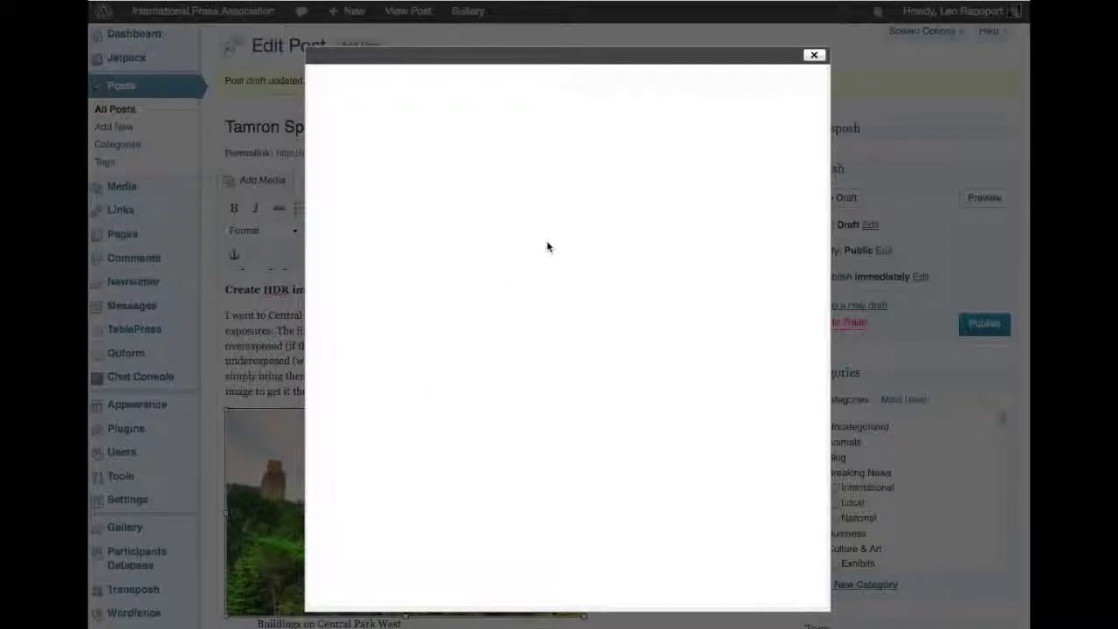
{"action": "left_click", "coordinate": [615, 287]}
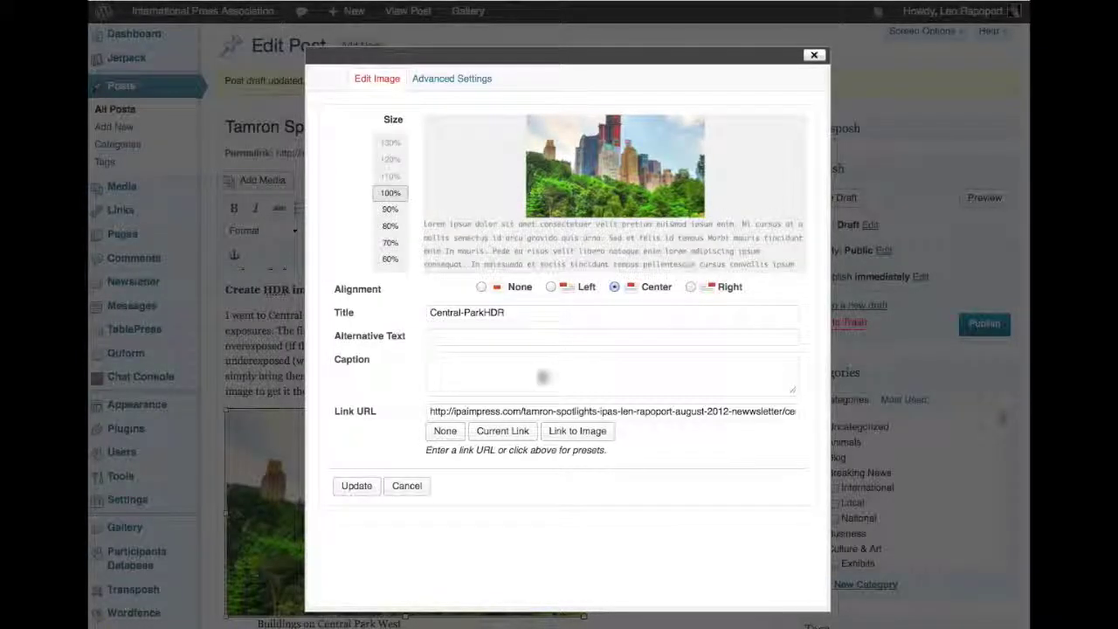
{"action": "left_click", "coordinate": [350, 489]}
Step: Set the alignment of the photo of taxis lined up outside the MET (cabs) to Center
{"action": "scroll", "coordinate": [448, 437], "scroll_direction": "down", "scroll_amount": 10}
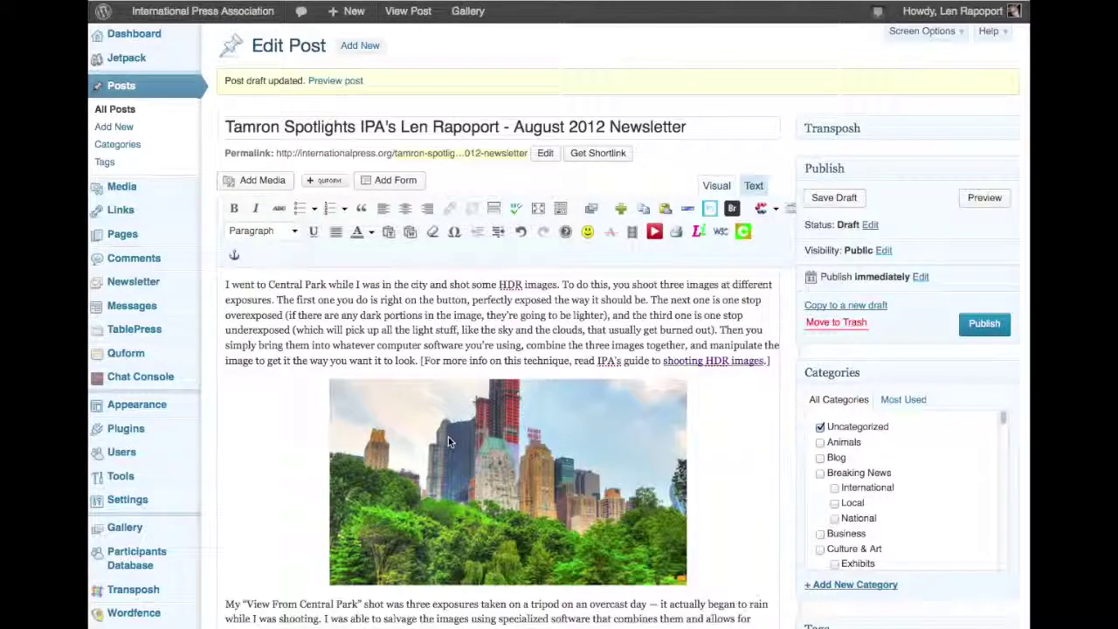
{"action": "scroll", "coordinate": [441, 441], "scroll_direction": "down", "scroll_amount": 3}
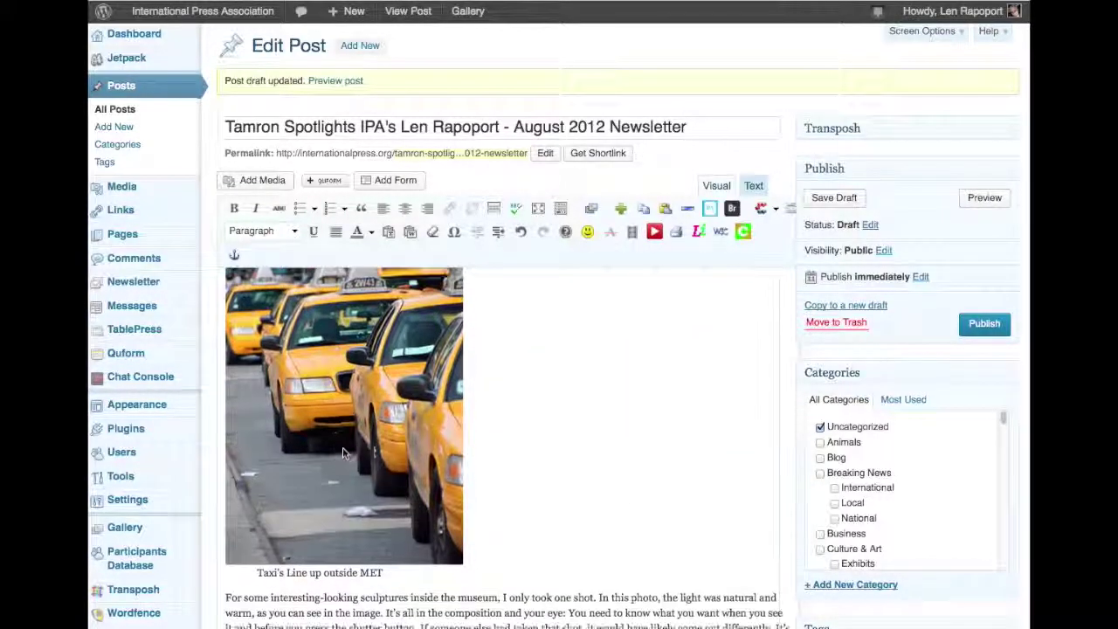
{"action": "left_click", "coordinate": [397, 343]}
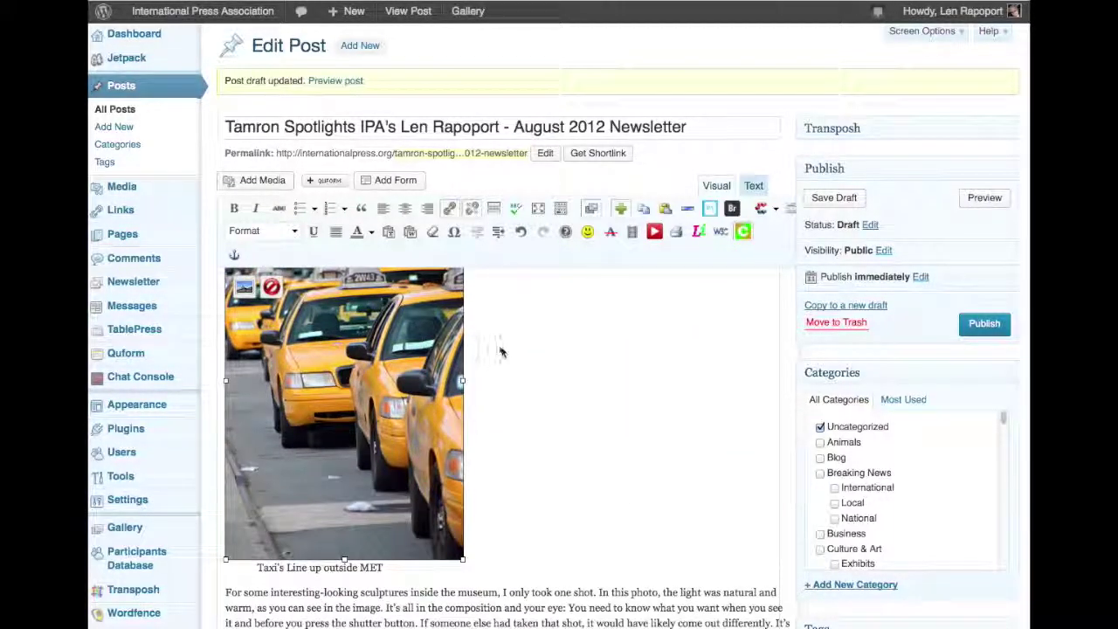
{"action": "left_click", "coordinate": [244, 287]}
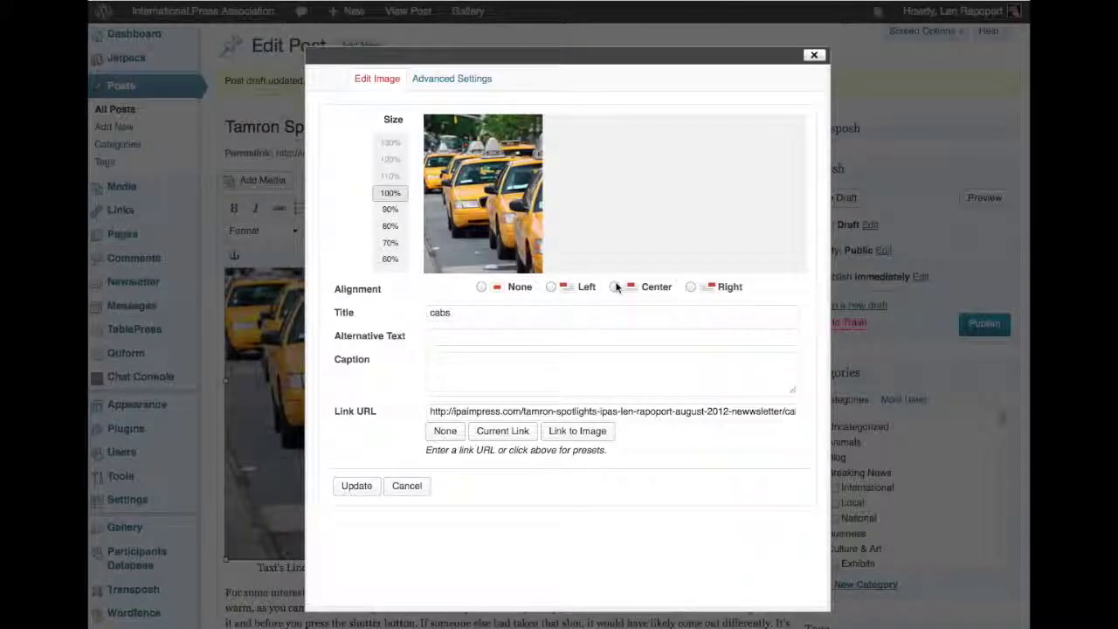
{"action": "left_click", "coordinate": [616, 288]}
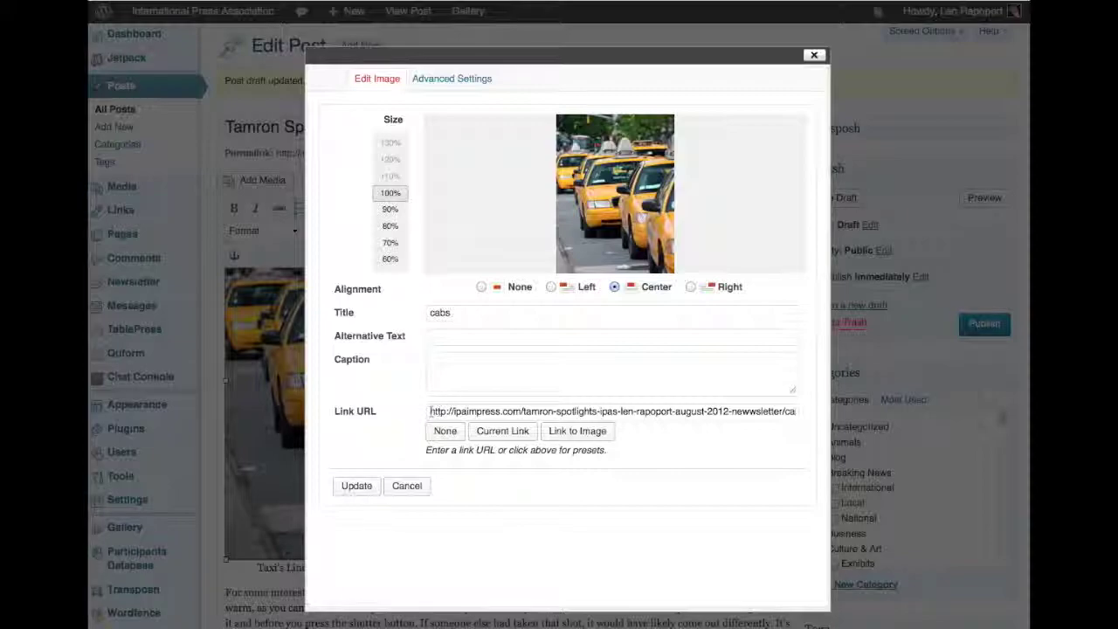
Step: Check the link URL of the cabs photo and apply its image changes
{"action": "left_click_drag", "start_coordinate": [427, 410], "coordinate": [522, 411]}
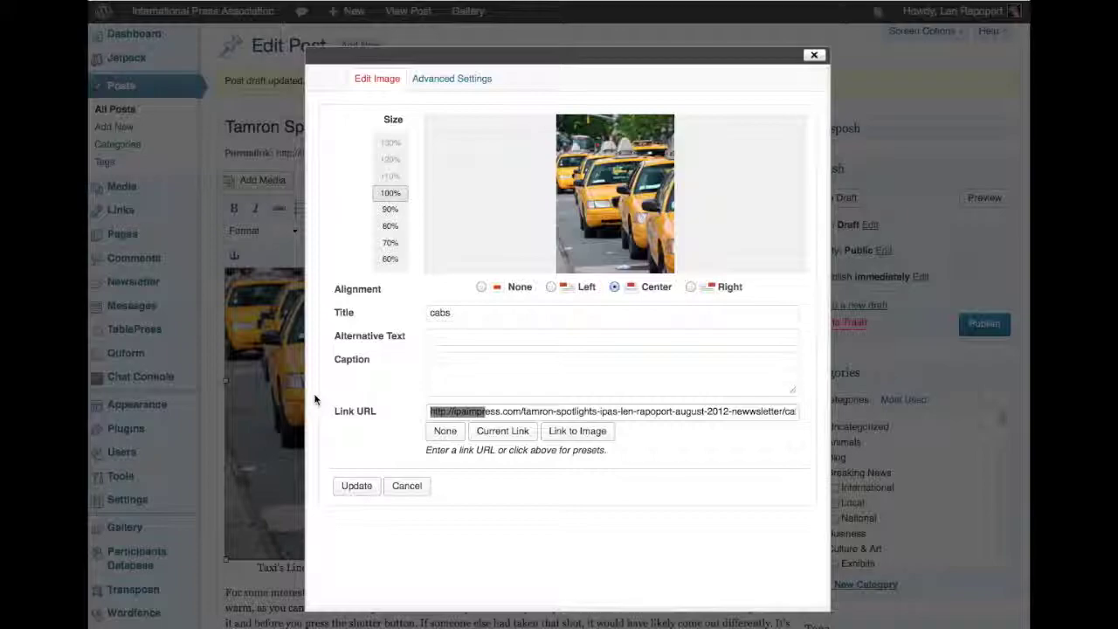
{"action": "left_click_drag", "start_coordinate": [430, 411], "coordinate": [673, 412]}
{"action": "left_click_drag", "start_coordinate": [430, 411], "coordinate": [456, 412]}
{"action": "left_click", "coordinate": [375, 507]}
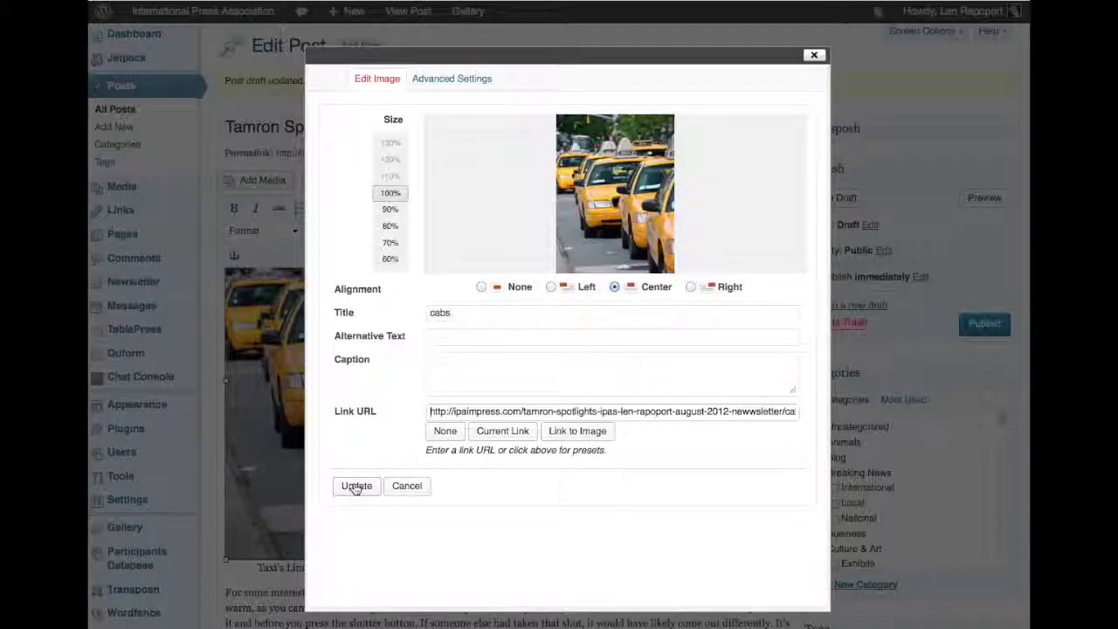
{"action": "scroll", "coordinate": [355, 487], "scroll_direction": "down", "scroll_amount": 1}
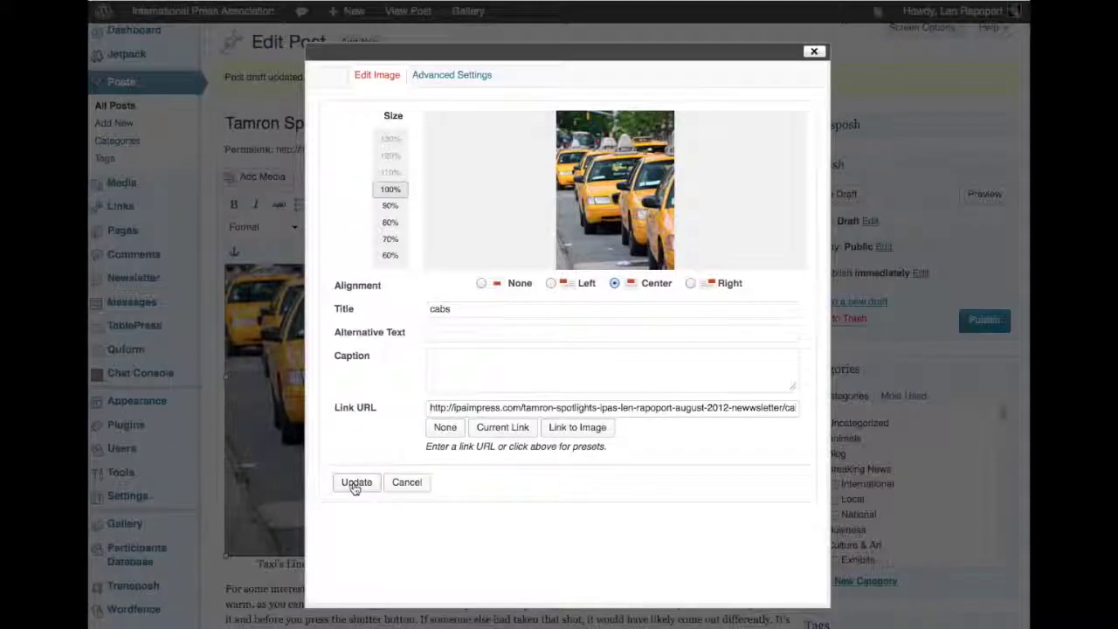
{"action": "left_click", "coordinate": [355, 485]}
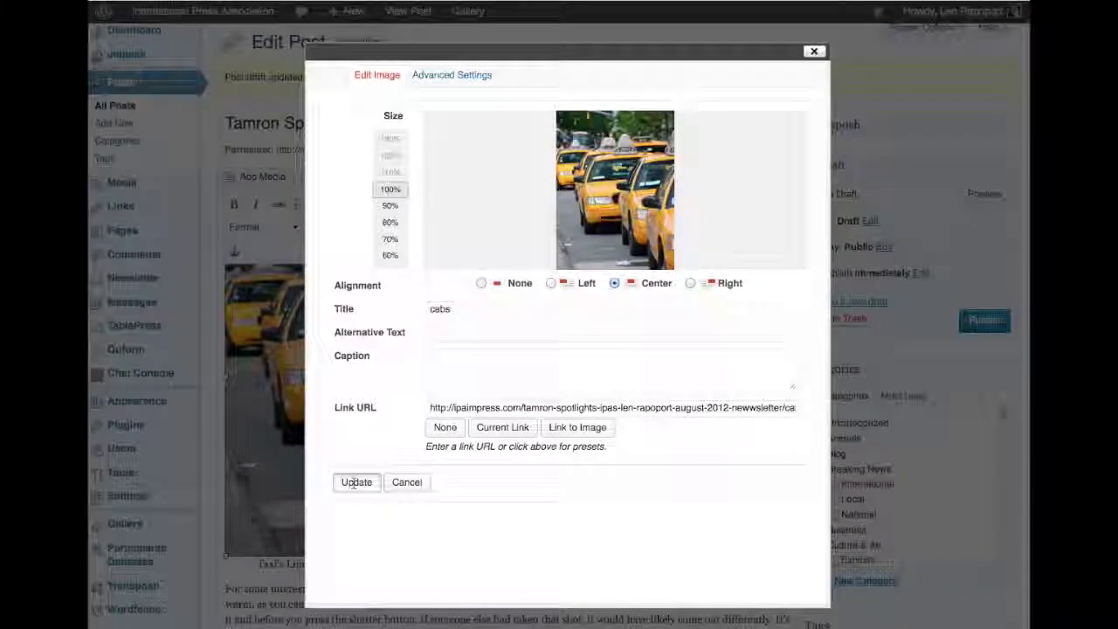
Step: Set the alignment of the wooden sculptures photo (Carvings) to Center and apply the change
{"action": "scroll", "coordinate": [501, 382], "scroll_direction": "down", "scroll_amount": 5}
{"action": "left_click", "coordinate": [452, 374]}
{"action": "left_click", "coordinate": [245, 283]}
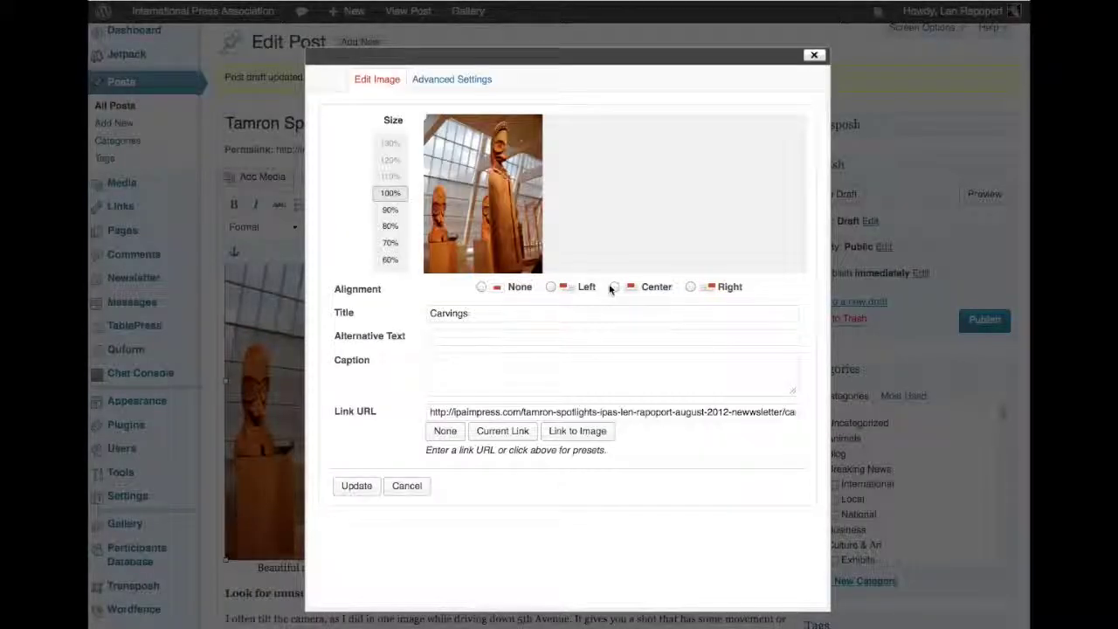
{"action": "left_click", "coordinate": [615, 288]}
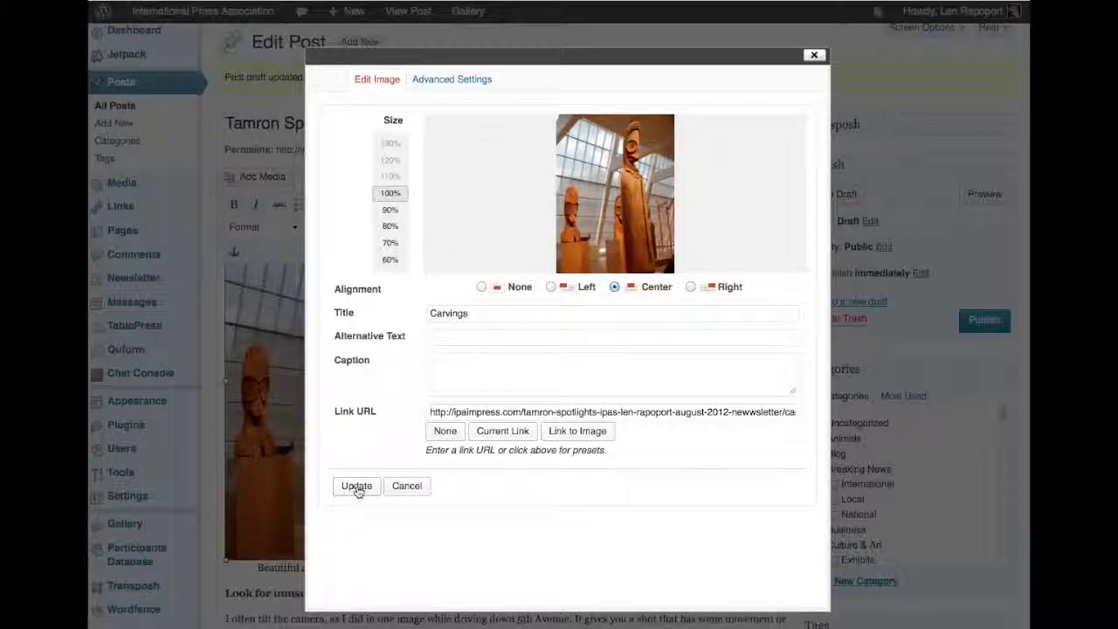
{"action": "left_click", "coordinate": [357, 485]}
Step: Set the alignment of the New York traffic photo (NY_Traffic) to Center and apply the change
{"action": "scroll", "coordinate": [374, 453], "scroll_direction": "up", "scroll_amount": 5}
{"action": "left_click", "coordinate": [254, 297]}
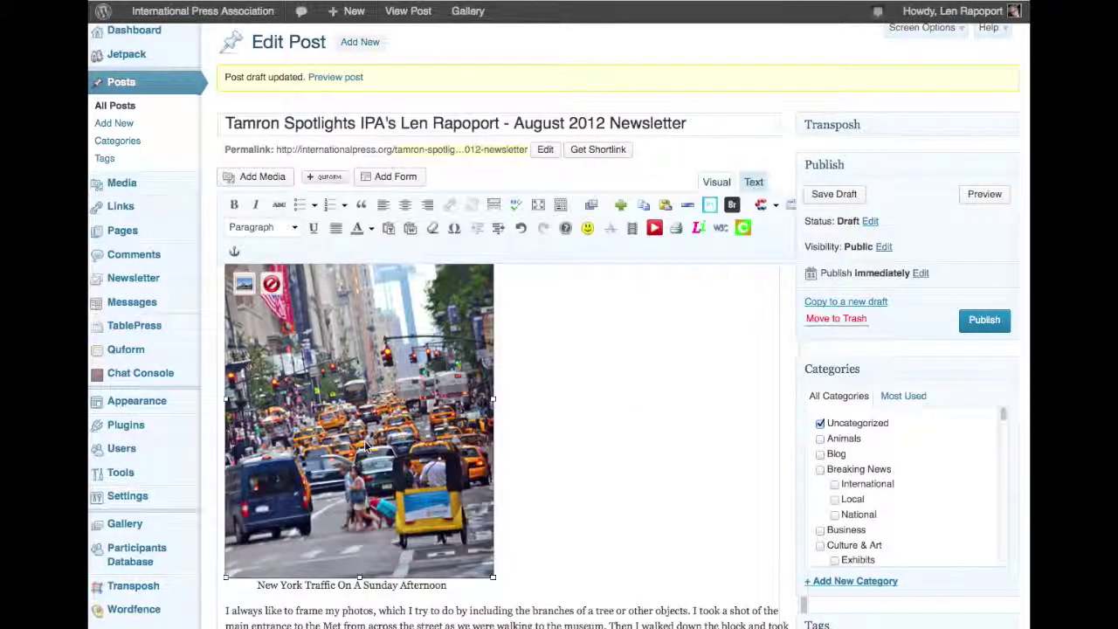
{"action": "left_click", "coordinate": [245, 283]}
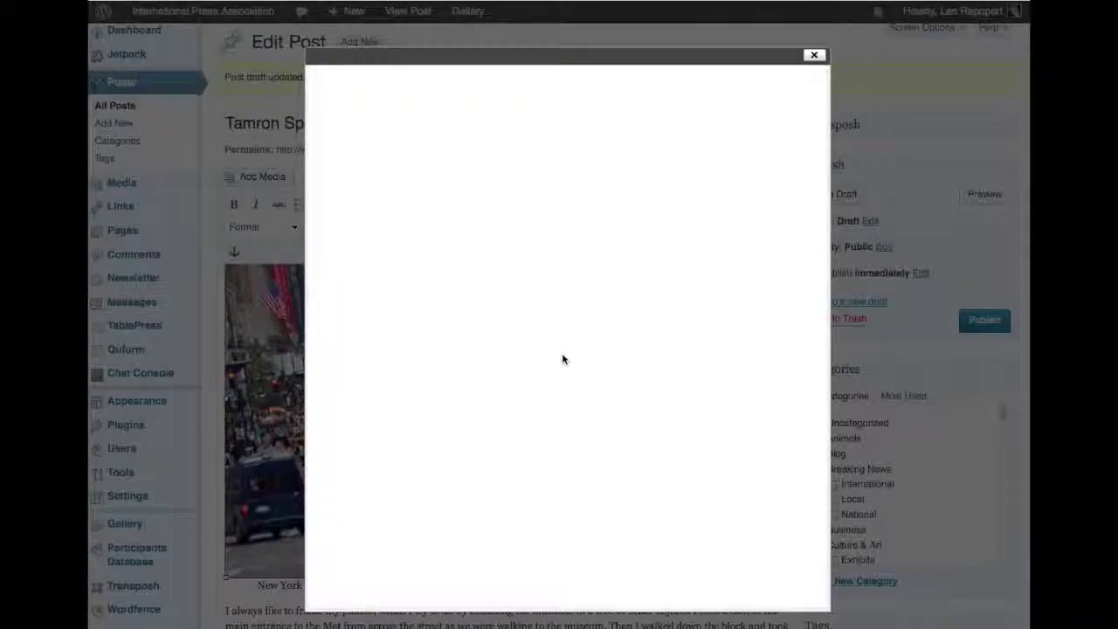
{"action": "left_click", "coordinate": [550, 287]}
{"action": "left_click", "coordinate": [616, 287]}
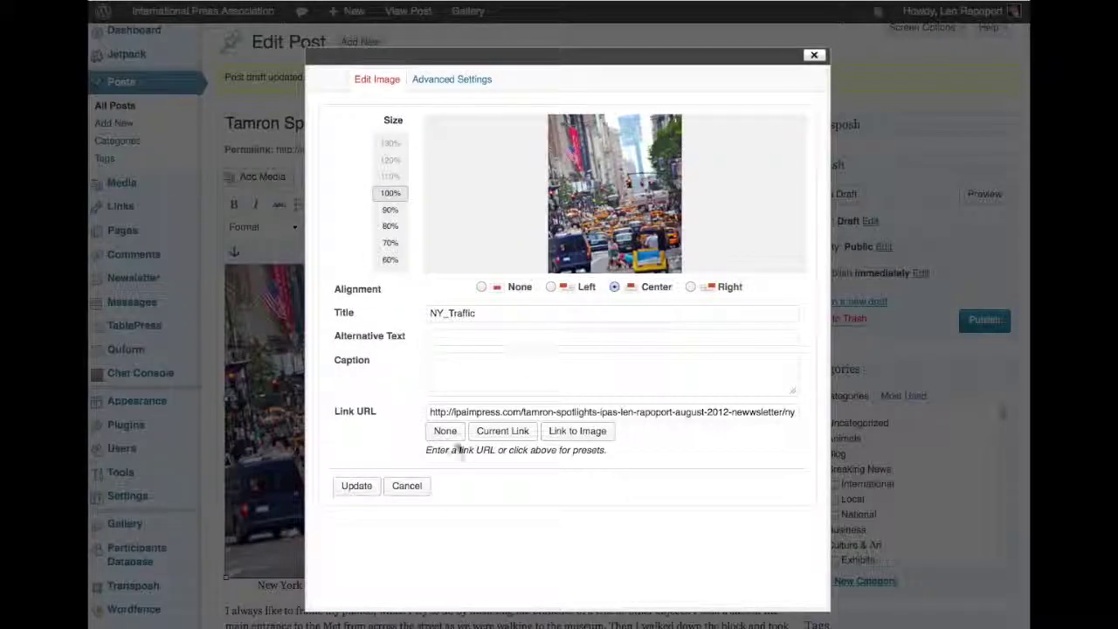
{"action": "left_click", "coordinate": [355, 487]}
Step: Set the alignment of the museum facade photo (MET_Front) to Center and apply the change
{"action": "scroll", "coordinate": [416, 482], "scroll_direction": "down", "scroll_amount": 6}
{"action": "scroll", "coordinate": [414, 488], "scroll_direction": "up", "scroll_amount": 2}
{"action": "left_click", "coordinate": [320, 349]}
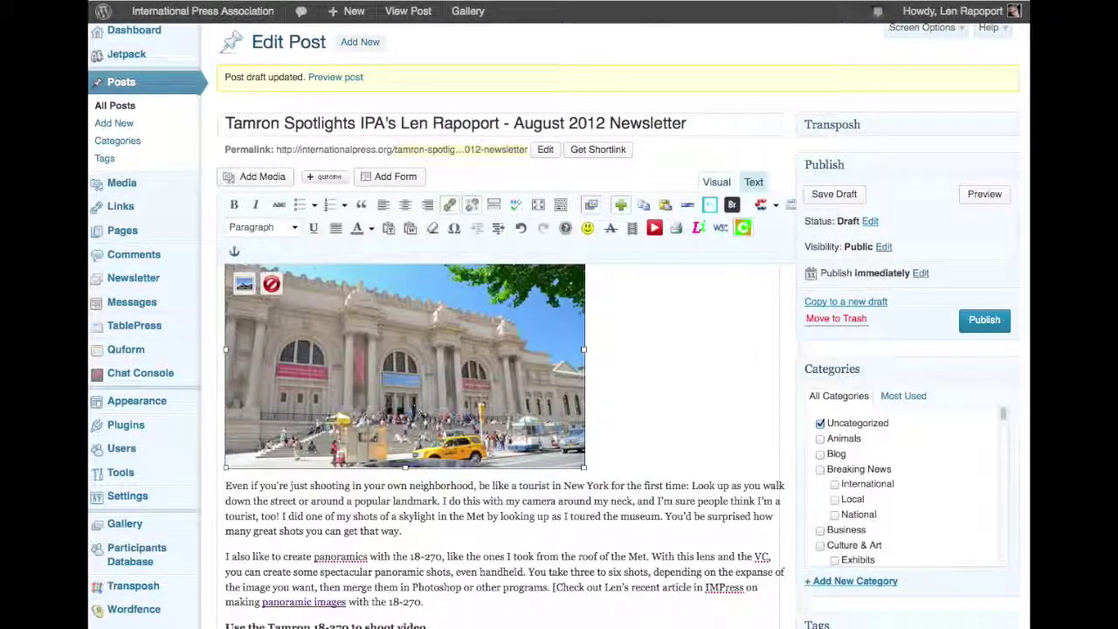
{"action": "left_click", "coordinate": [245, 289]}
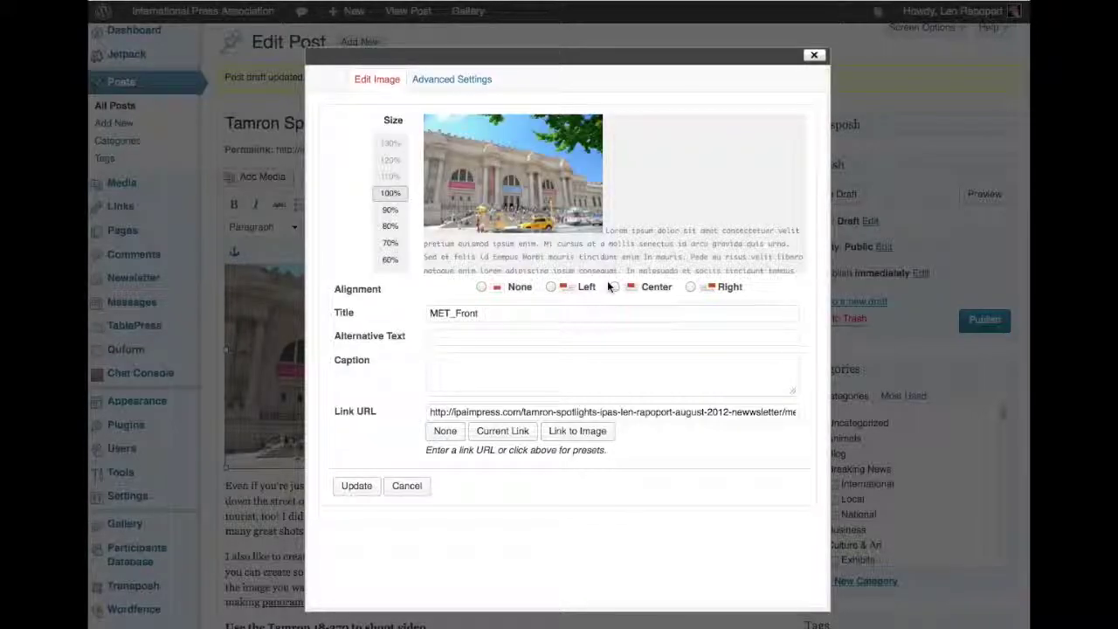
{"action": "left_click", "coordinate": [615, 287]}
{"action": "left_click", "coordinate": [355, 486]}
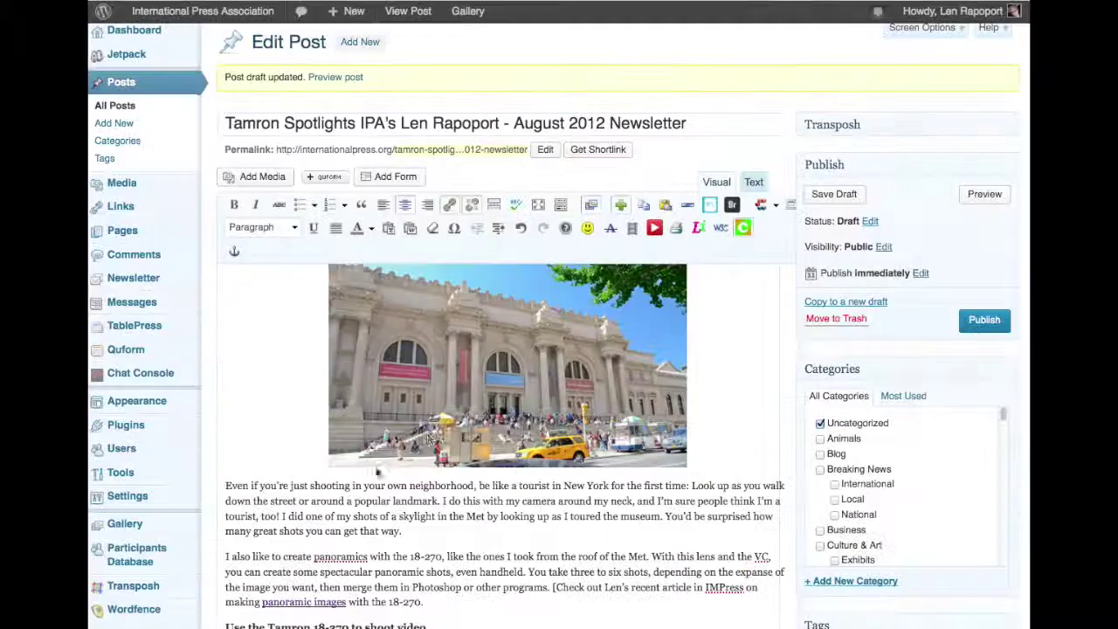
Step: Check the rest of the article for remaining images and save the draft
{"action": "scroll", "coordinate": [563, 393], "scroll_direction": "down", "scroll_amount": 5}
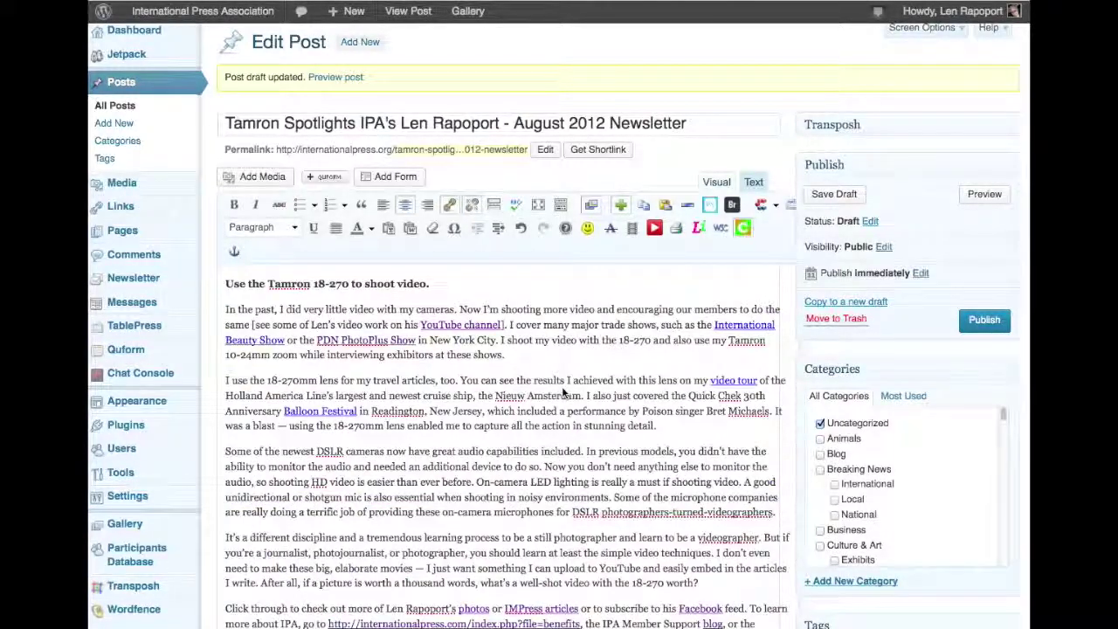
{"action": "scroll", "coordinate": [564, 393], "scroll_direction": "down", "scroll_amount": 10}
{"action": "scroll", "coordinate": [563, 393], "scroll_direction": "up", "scroll_amount": 10}
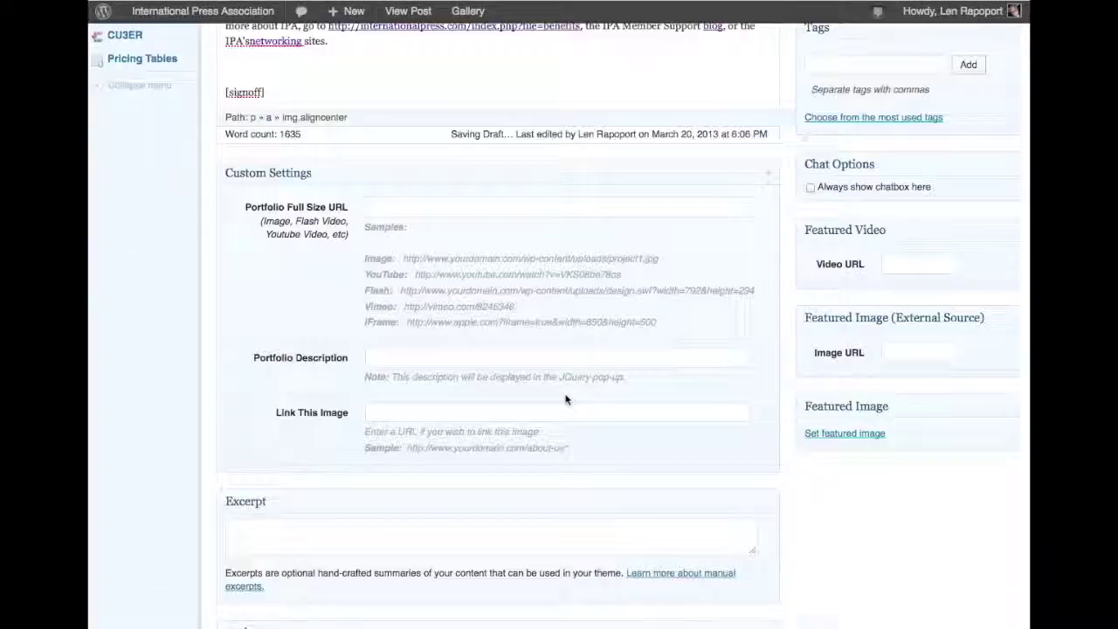
{"action": "scroll", "coordinate": [567, 398], "scroll_direction": "up", "scroll_amount": 15}
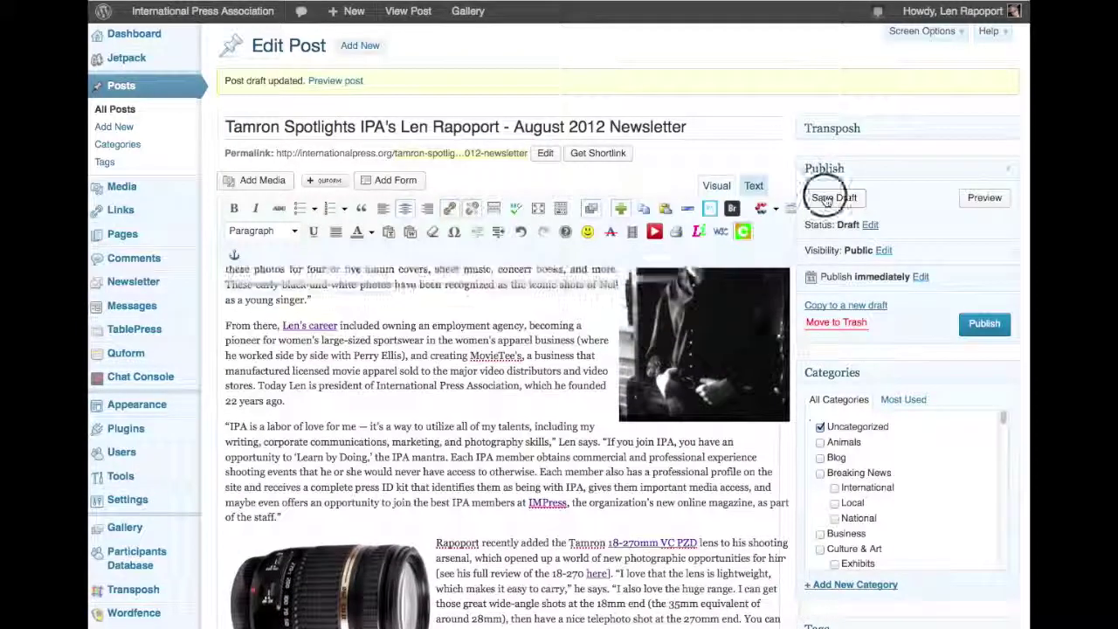
{"action": "left_click", "coordinate": [829, 200]}
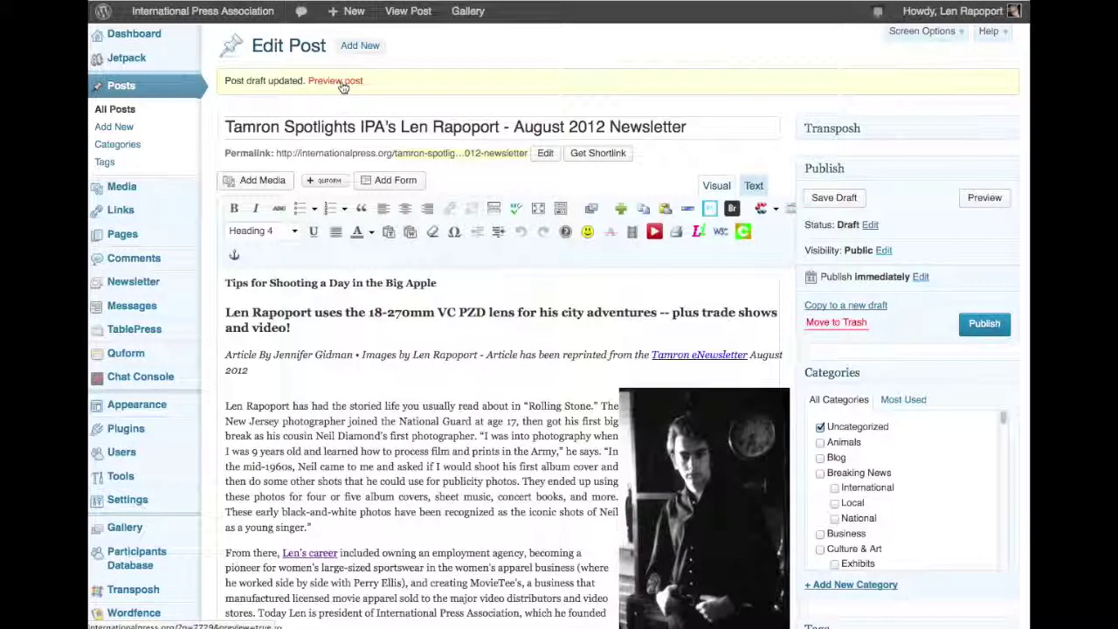
Step: Preview the post and examine its heading, image alignment and text layout from beginning to end
{"action": "left_click", "coordinate": [341, 81]}
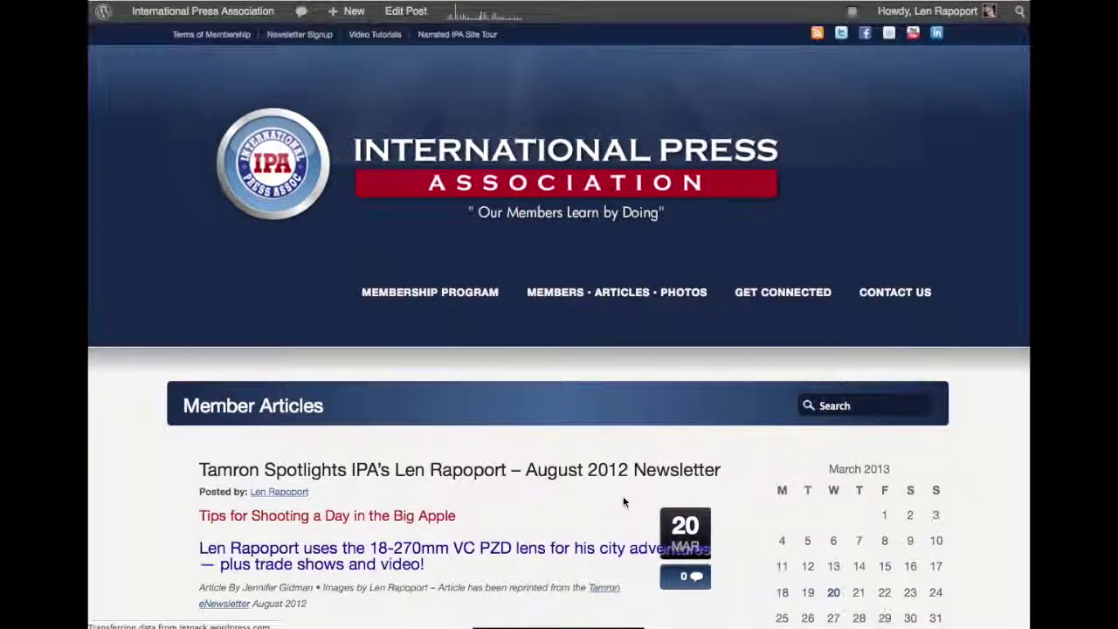
{"action": "scroll", "coordinate": [623, 496], "scroll_direction": "down", "scroll_amount": 5}
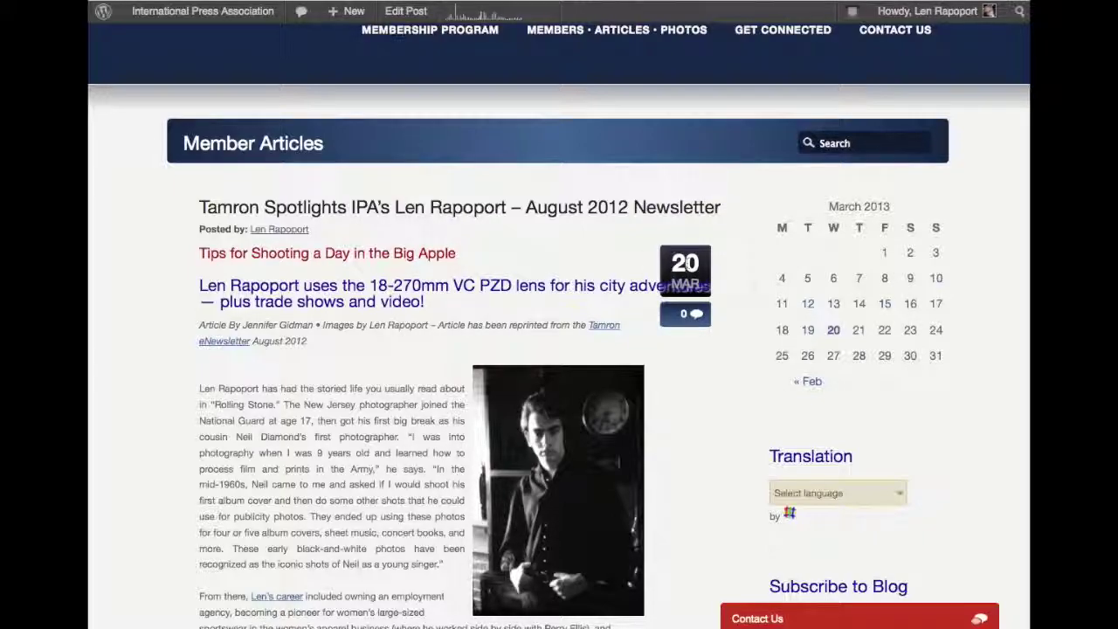
{"action": "scroll", "coordinate": [580, 327], "scroll_direction": "down", "scroll_amount": 3}
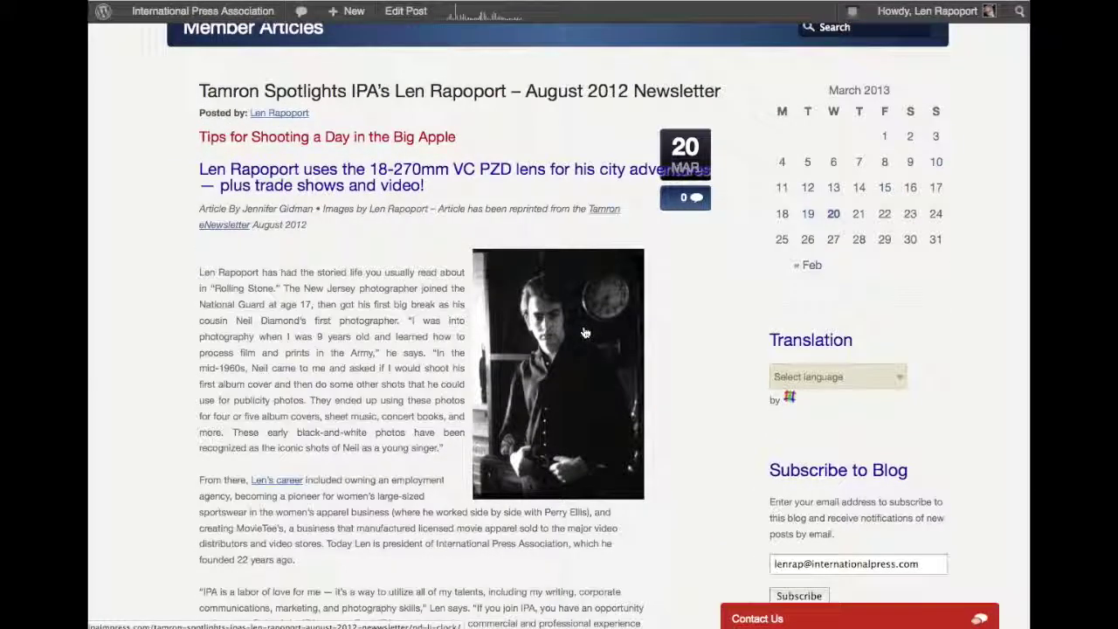
{"action": "scroll", "coordinate": [585, 332], "scroll_direction": "down", "scroll_amount": 10}
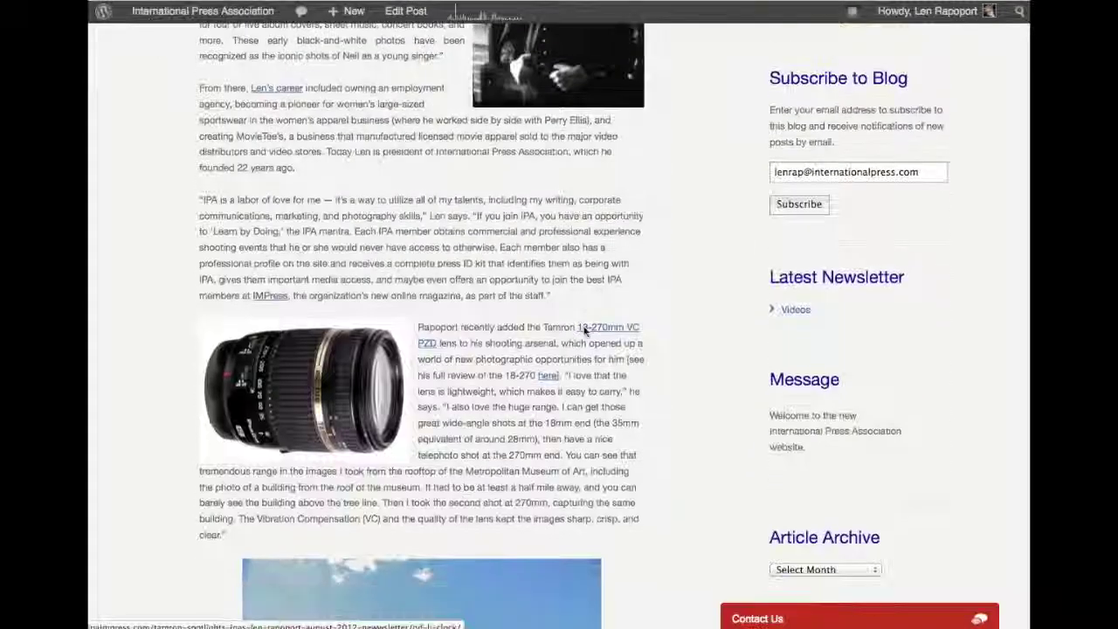
{"action": "scroll", "coordinate": [585, 331], "scroll_direction": "down", "scroll_amount": 15}
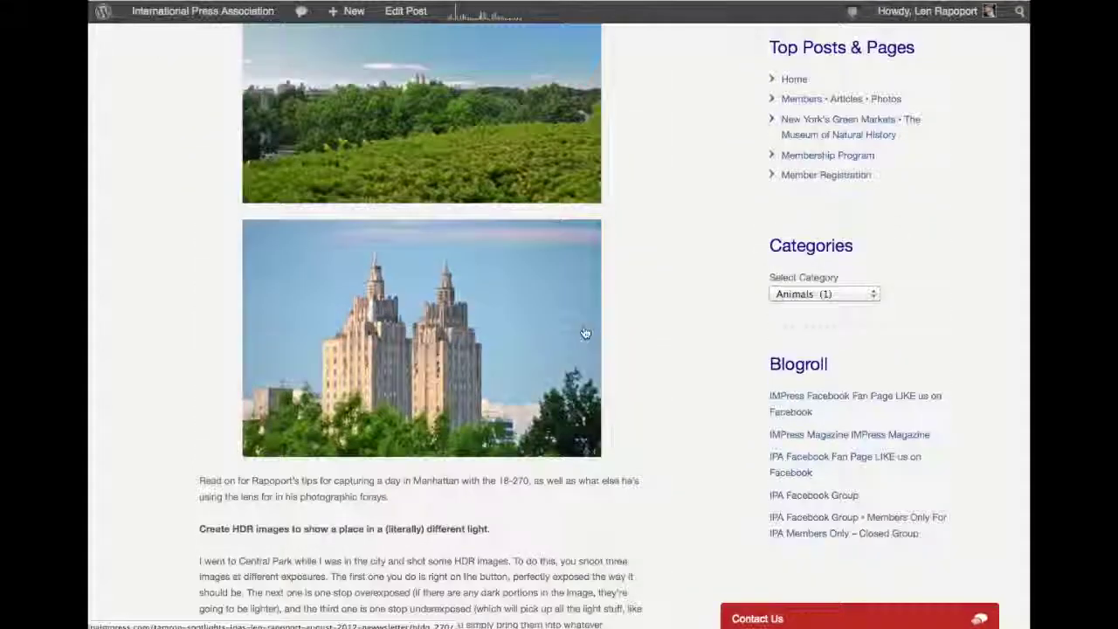
{"action": "scroll", "coordinate": [586, 333], "scroll_direction": "down", "scroll_amount": 20}
{"action": "scroll", "coordinate": [585, 333], "scroll_direction": "down", "scroll_amount": 20}
{"action": "scroll", "coordinate": [585, 333], "scroll_direction": "down", "scroll_amount": 20}
{"action": "scroll", "coordinate": [586, 332], "scroll_direction": "down", "scroll_amount": 7}
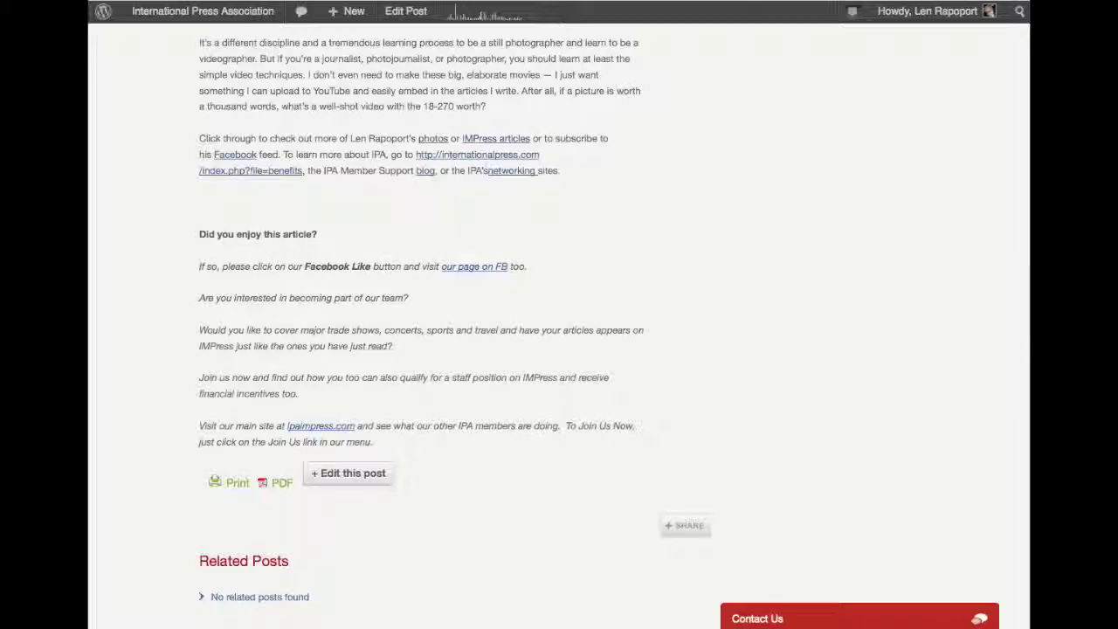
{"action": "scroll", "coordinate": [557, 194], "scroll_direction": "up", "scroll_amount": 15}
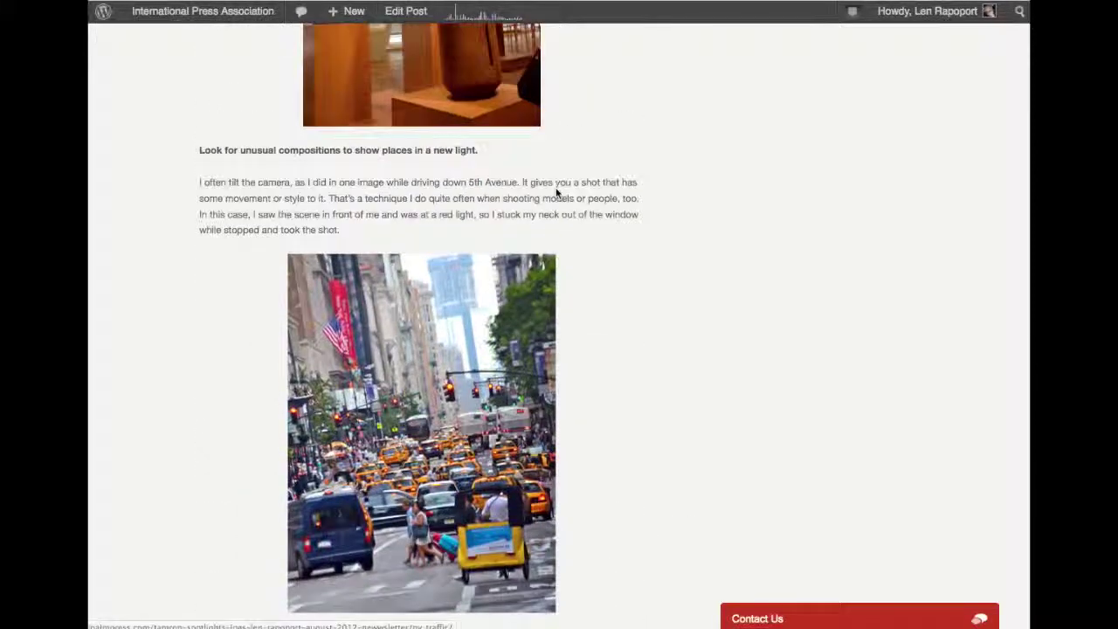
{"action": "scroll", "coordinate": [557, 194], "scroll_direction": "up", "scroll_amount": 15}
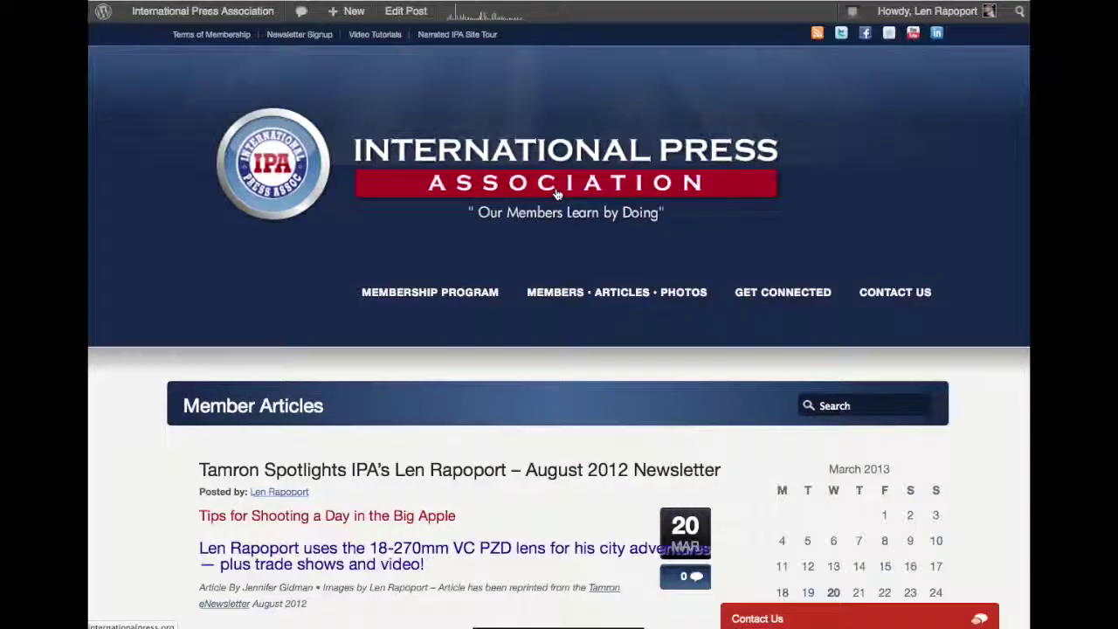
{"action": "scroll", "coordinate": [557, 194], "scroll_direction": "down", "scroll_amount": 2}
{"action": "scroll", "coordinate": [555, 190], "scroll_direction": "down", "scroll_amount": 1}
{"action": "scroll", "coordinate": [556, 190], "scroll_direction": "down", "scroll_amount": 2}
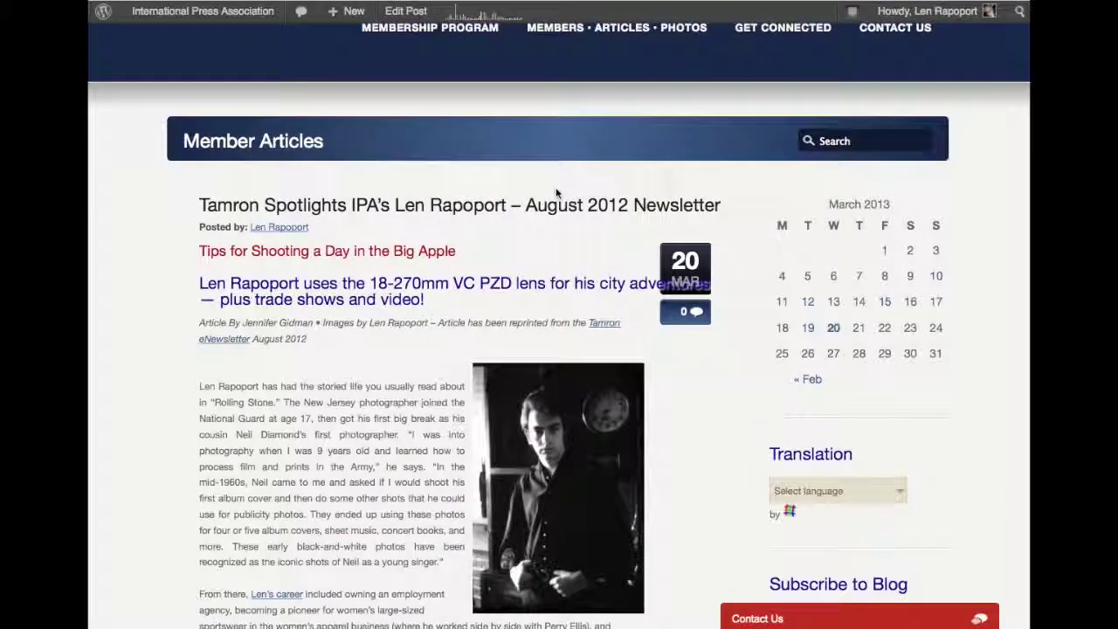
{"action": "scroll", "coordinate": [556, 190], "scroll_direction": "up", "scroll_amount": 1}
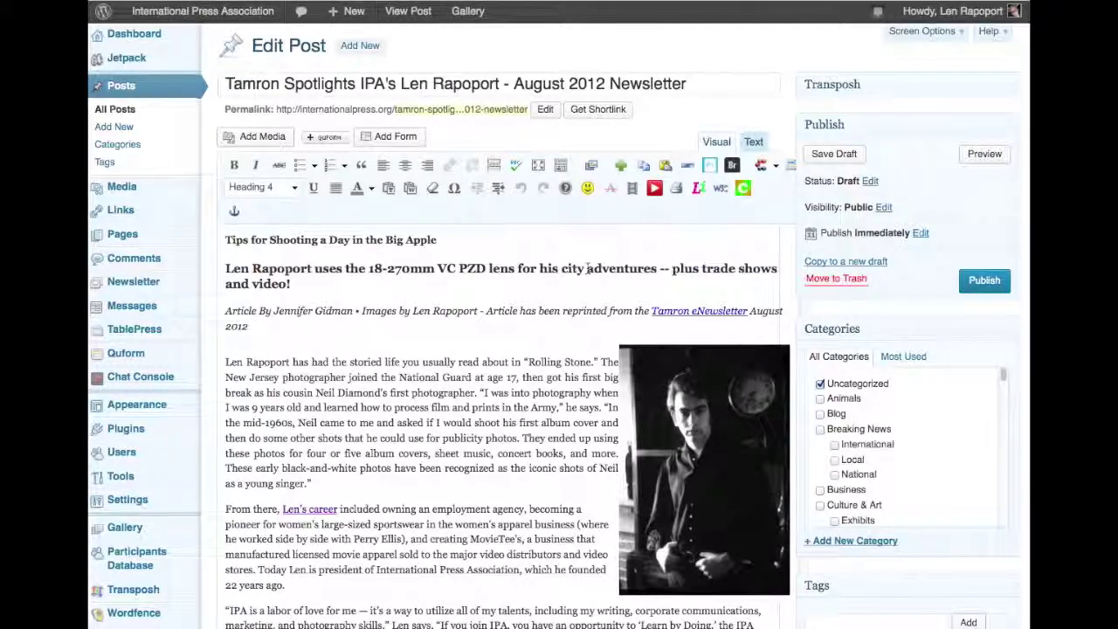
Step: Insert a line break before "adventures" in the draft's 18-270mm lens heading and review the updated preview
{"action": "left_click", "coordinate": [587, 268]}
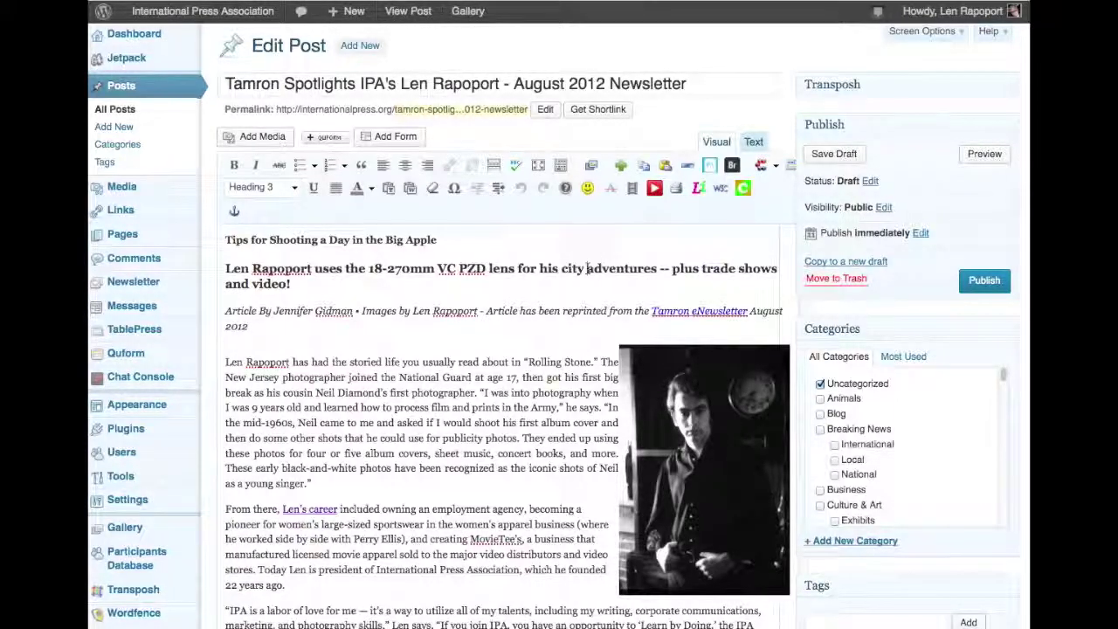
{"action": "key", "text": "Return"}
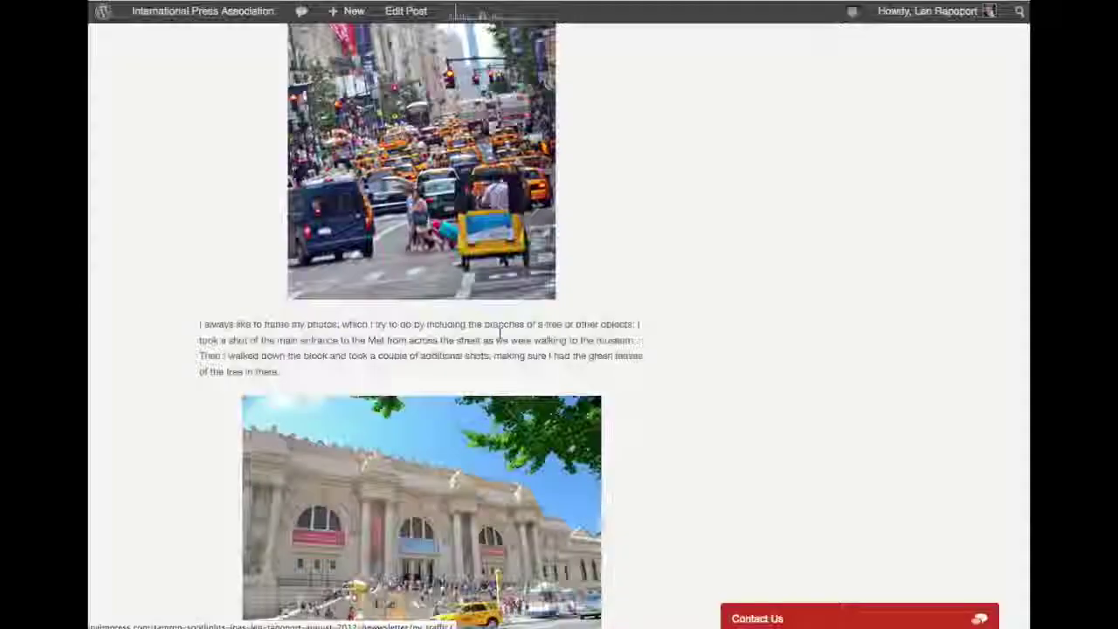
{"action": "scroll", "coordinate": [501, 338], "scroll_direction": "down", "scroll_amount": 5}
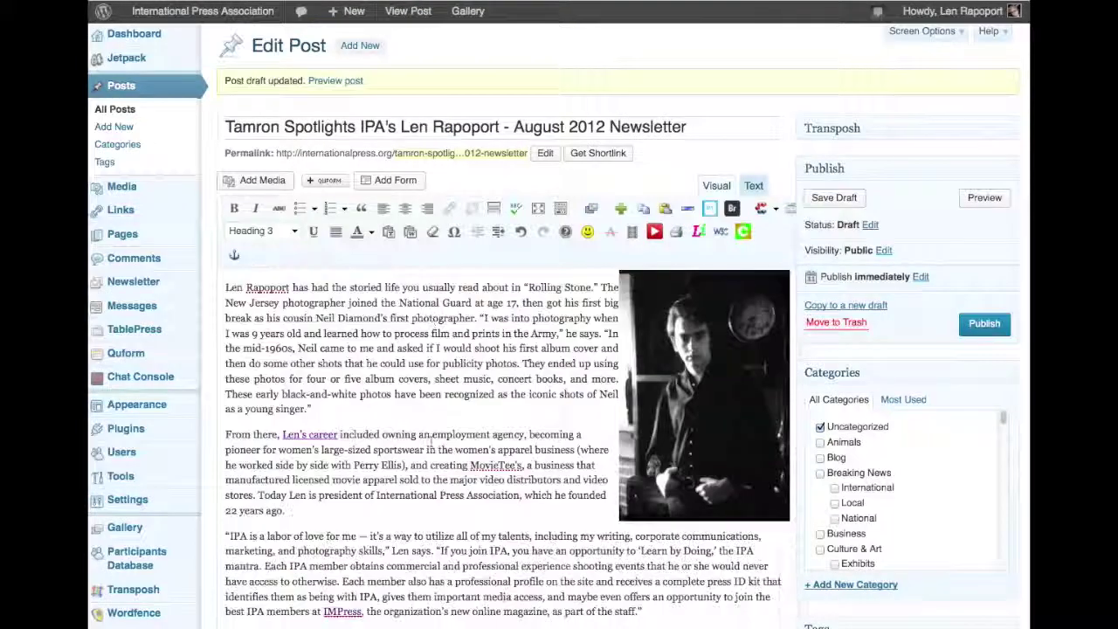
Step: Remove the bold formatting from the subheading "Create HDR images to show a place in a (literally) different light."
{"action": "scroll", "coordinate": [432, 445], "scroll_direction": "down", "scroll_amount": 3}
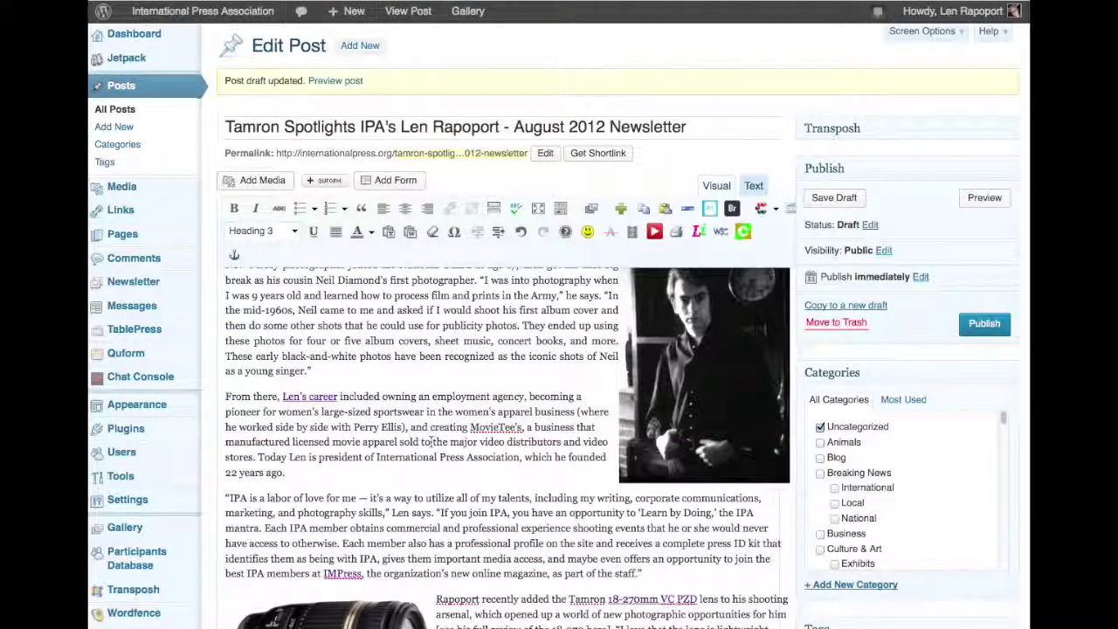
{"action": "scroll", "coordinate": [432, 445], "scroll_direction": "down", "scroll_amount": 10}
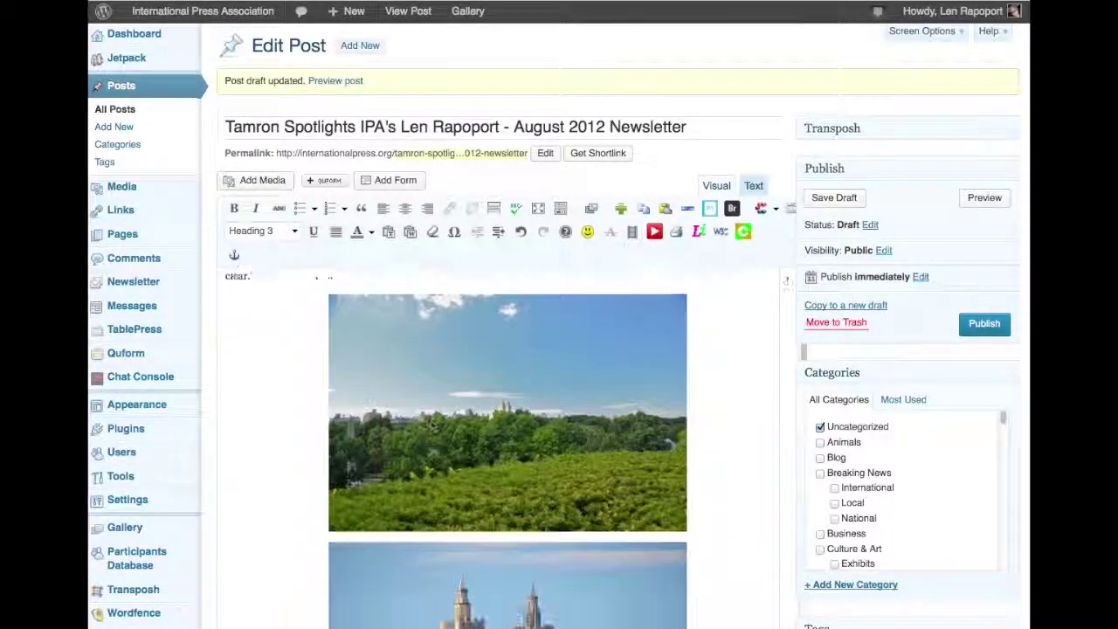
{"action": "scroll", "coordinate": [431, 445], "scroll_direction": "down", "scroll_amount": 3}
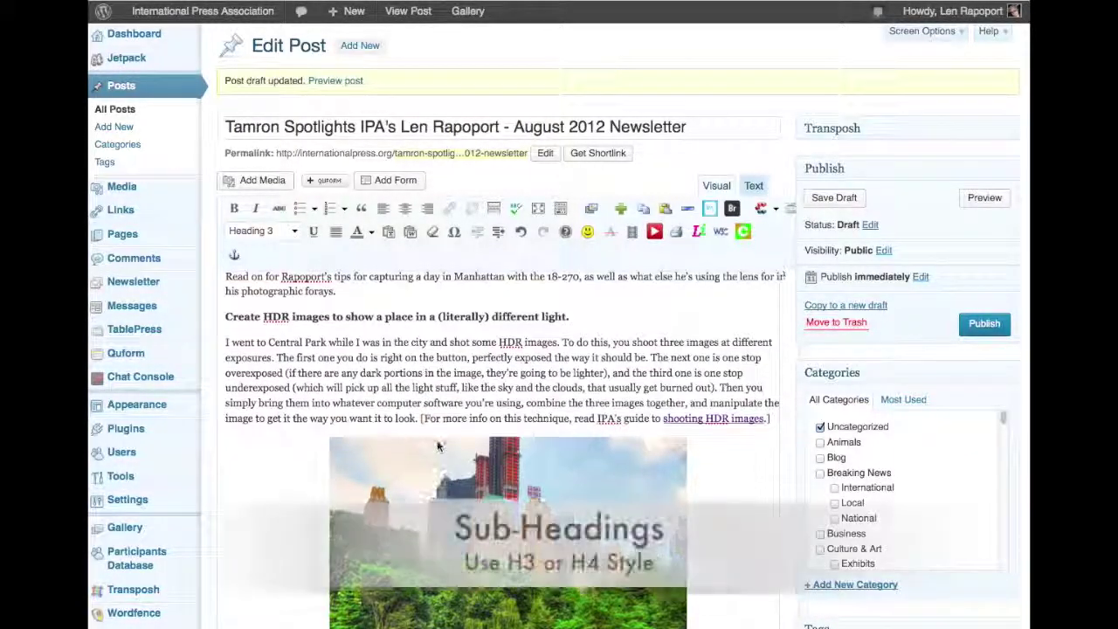
{"action": "left_click_drag", "start_coordinate": [571, 362], "coordinate": [296, 360]}
{"action": "left_click_drag", "start_coordinate": [226, 361], "coordinate": [226, 361]}
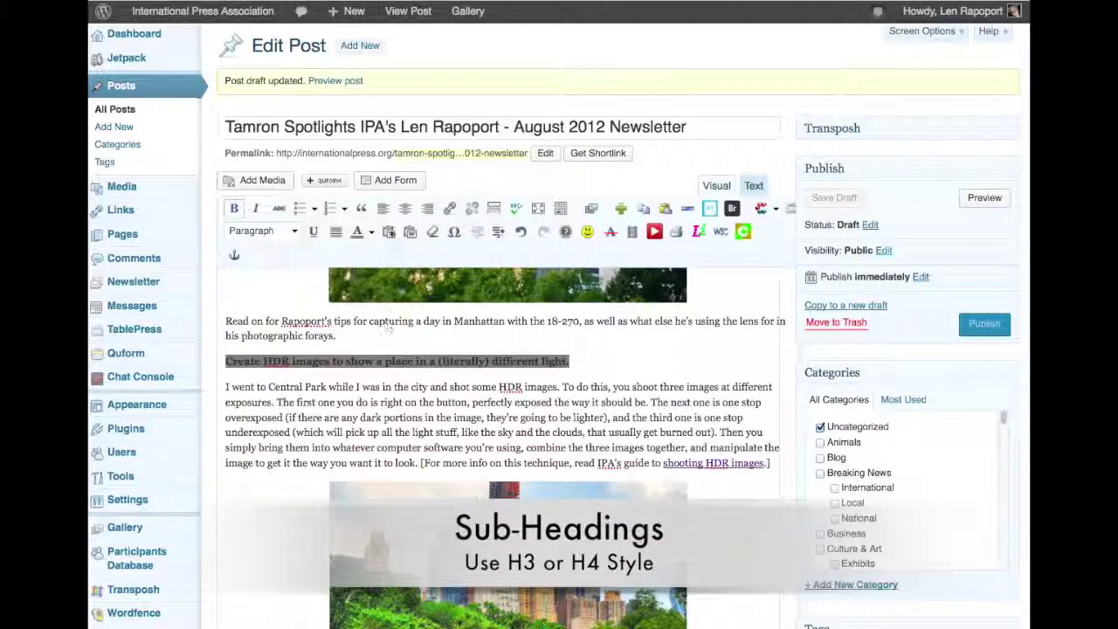
{"action": "left_click", "coordinate": [234, 210]}
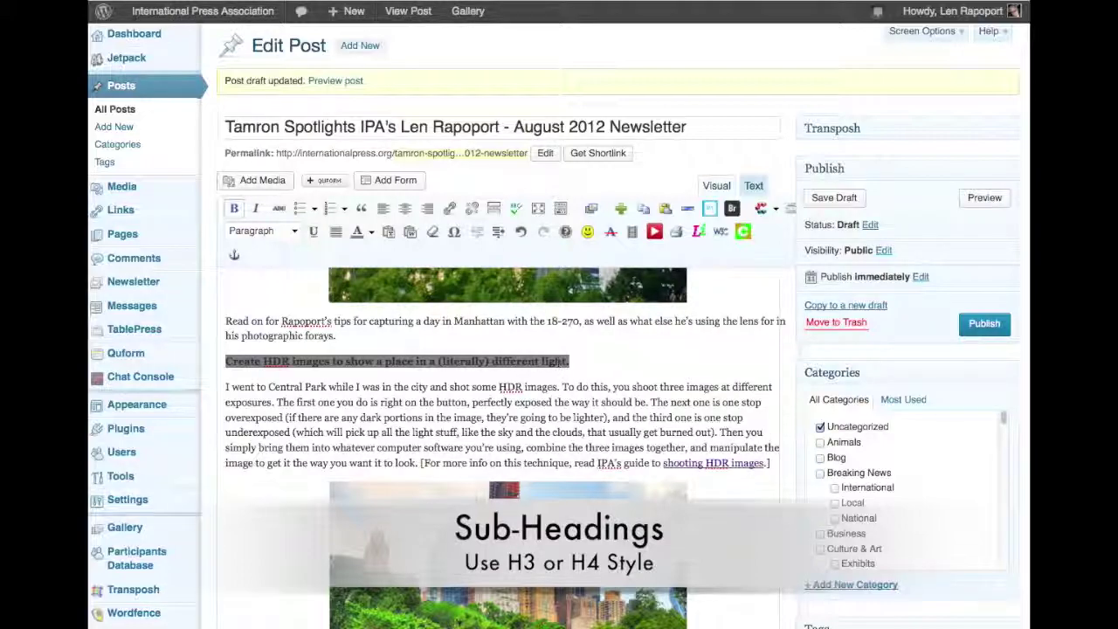
{"action": "left_click", "coordinate": [234, 210]}
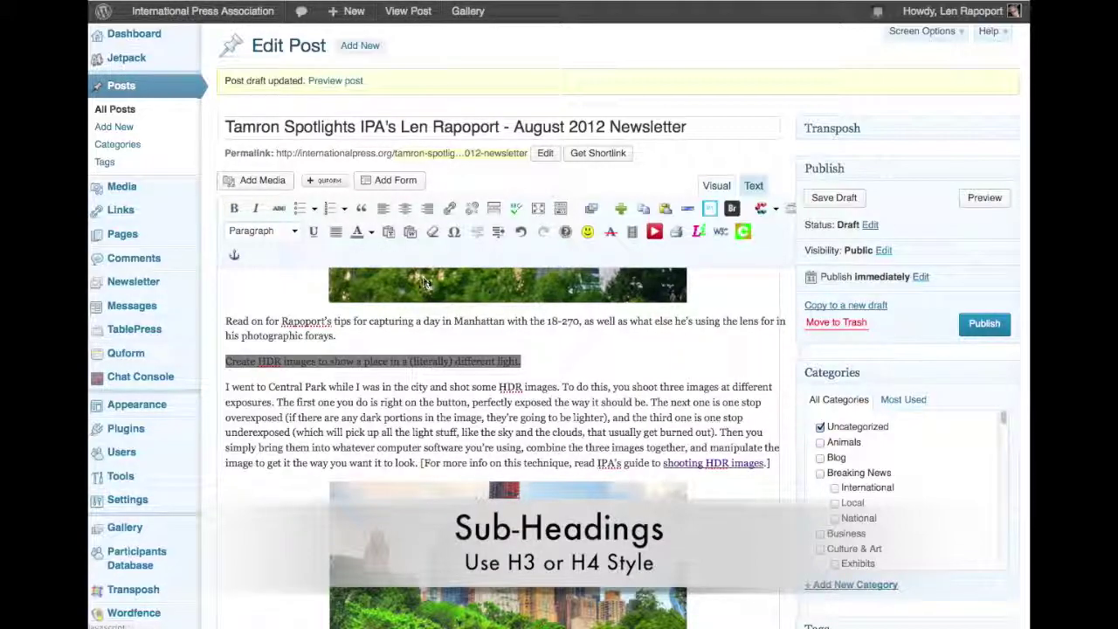
Step: Apply the Heading 4 style to the subheading "Create HDR images to show a place in a (literally) different light." and save the draft
{"action": "left_click", "coordinate": [294, 231]}
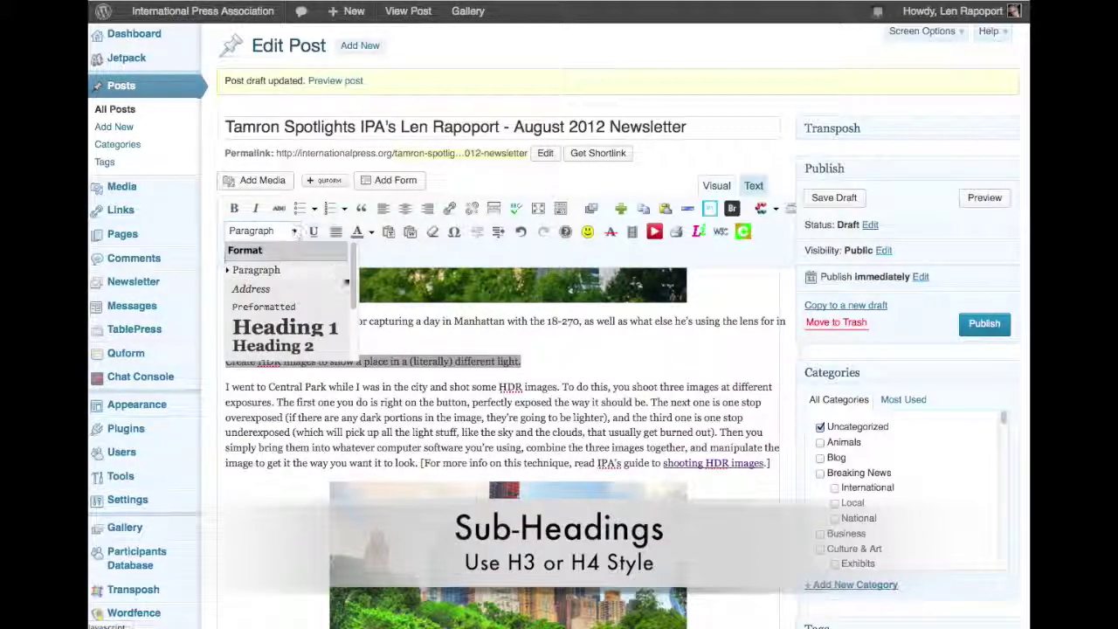
{"action": "left_click_drag", "start_coordinate": [351, 289], "coordinate": [351, 332]}
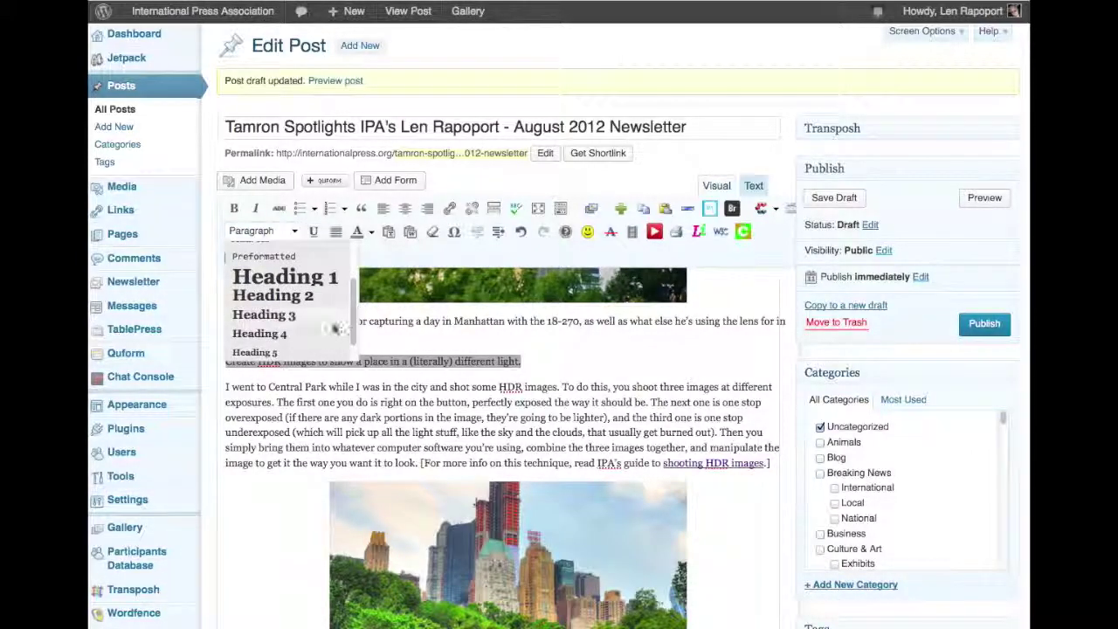
{"action": "left_click", "coordinate": [260, 334]}
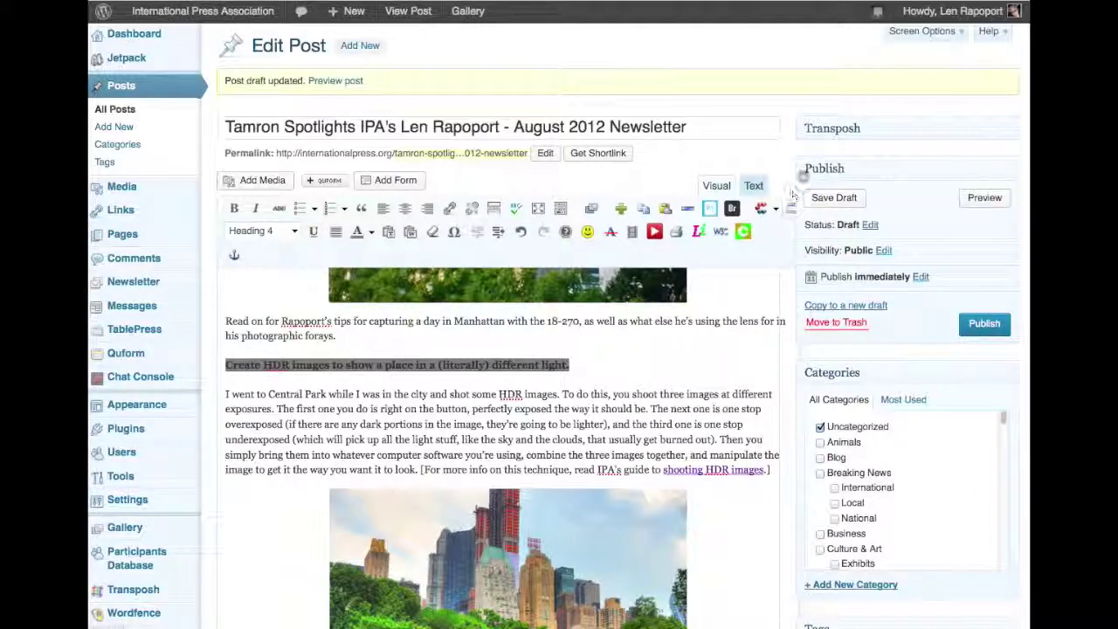
{"action": "left_click", "coordinate": [828, 196]}
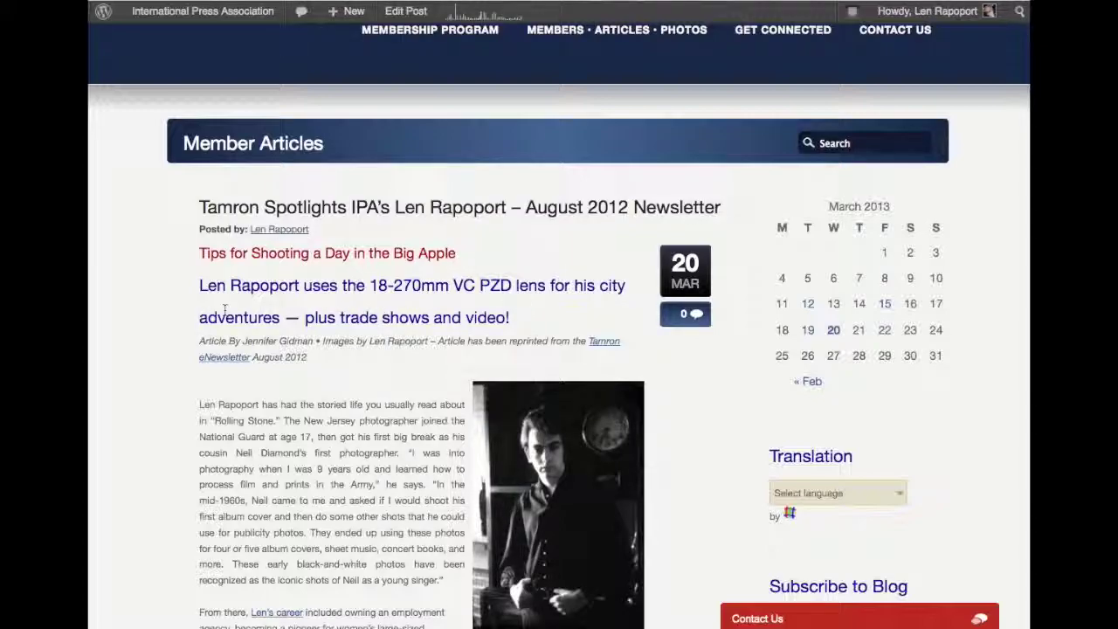
Step: Check the restyled HDR subheading in the post preview and locate the following subheading, "Previsualize your shots, then bring them to life."
{"action": "scroll", "coordinate": [559, 328], "scroll_direction": "down", "scroll_amount": 5}
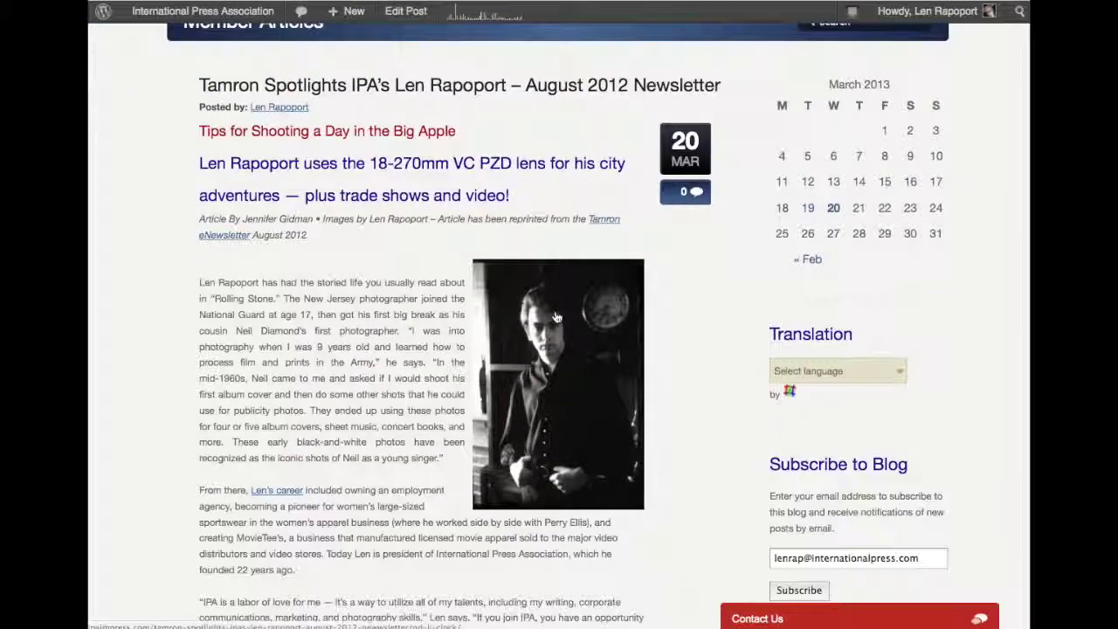
{"action": "scroll", "coordinate": [556, 313], "scroll_direction": "down", "scroll_amount": 8}
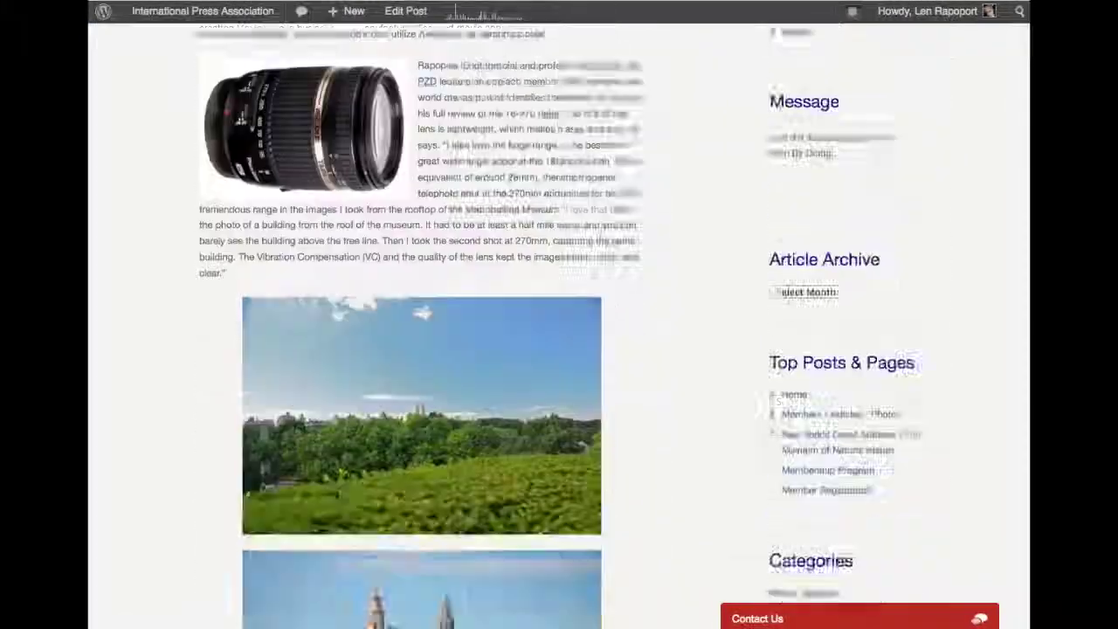
{"action": "scroll", "coordinate": [555, 316], "scroll_direction": "down", "scroll_amount": 1}
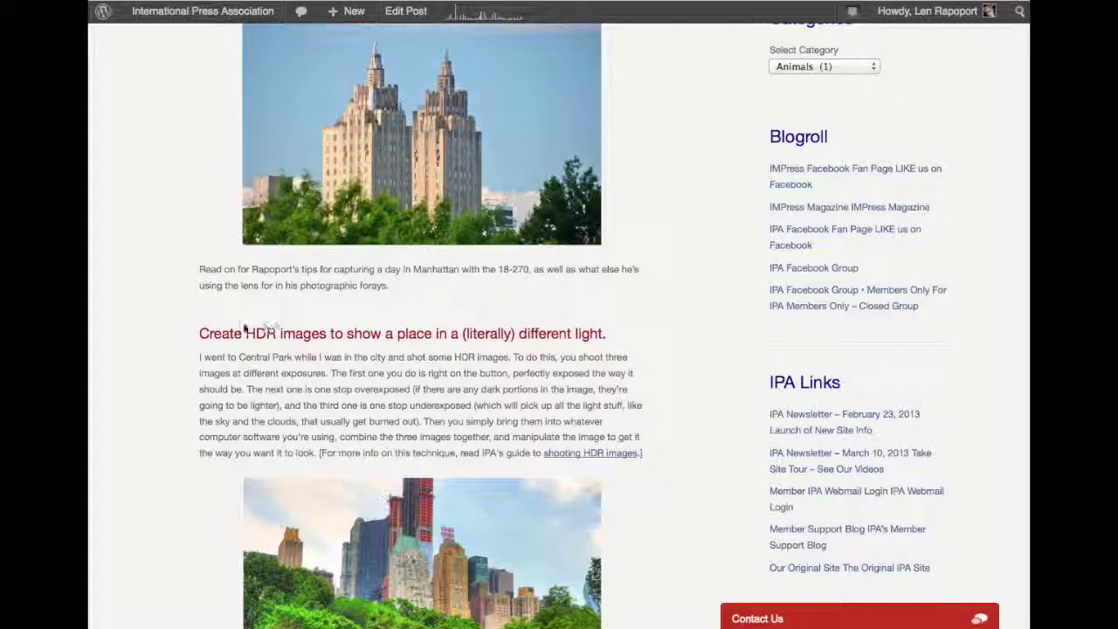
{"action": "scroll", "coordinate": [609, 341], "scroll_direction": "down", "scroll_amount": 5}
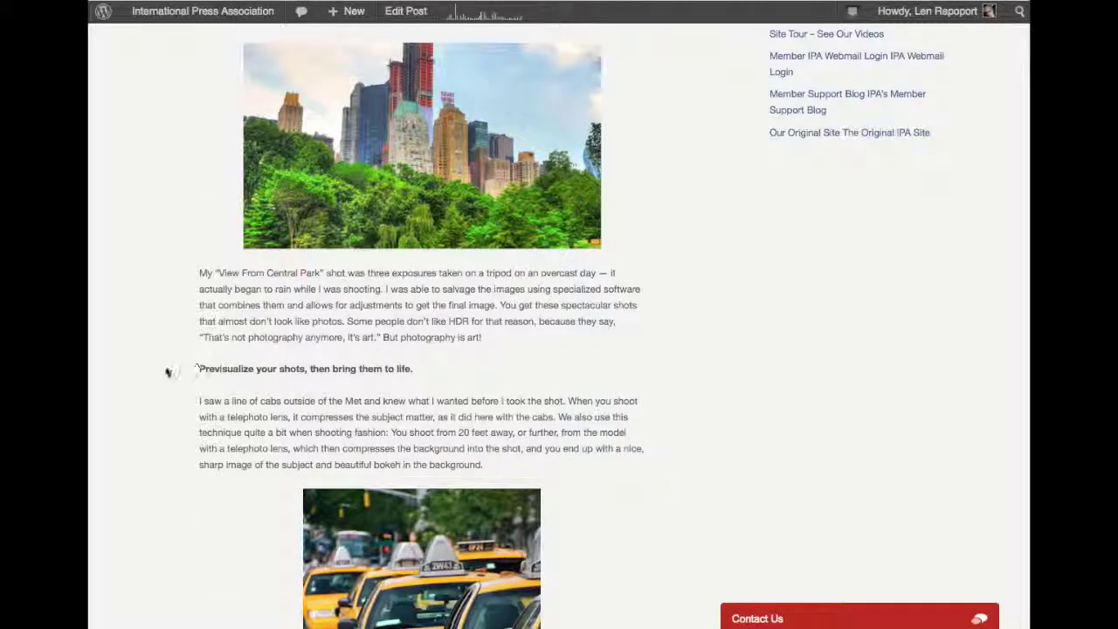
{"action": "left_click_drag", "start_coordinate": [414, 369], "coordinate": [200, 369]}
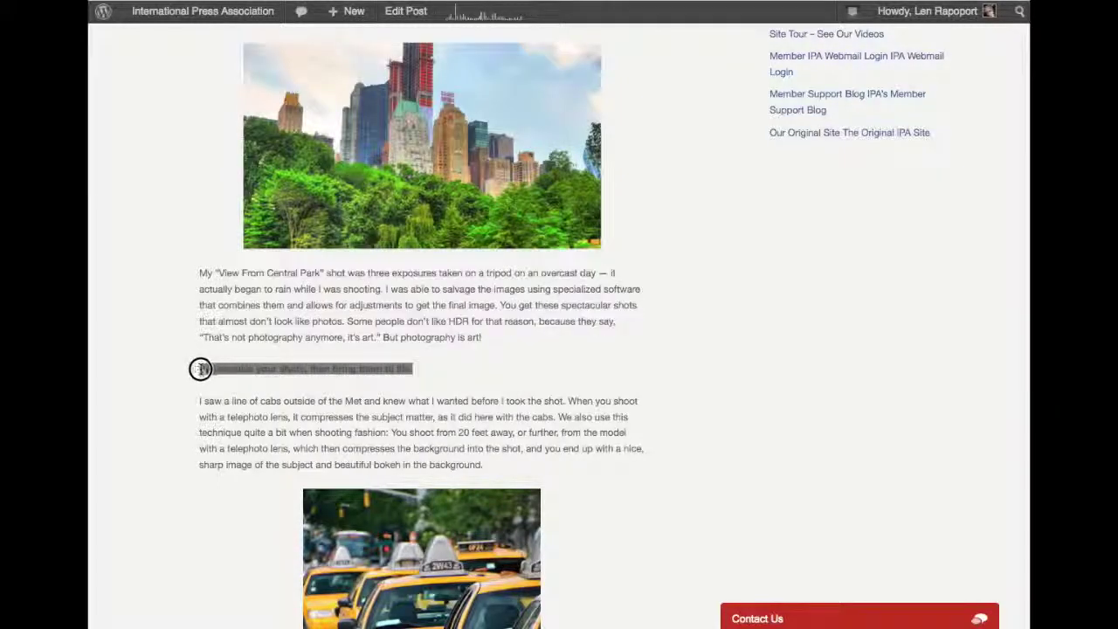
{"action": "left_click", "coordinate": [487, 368]}
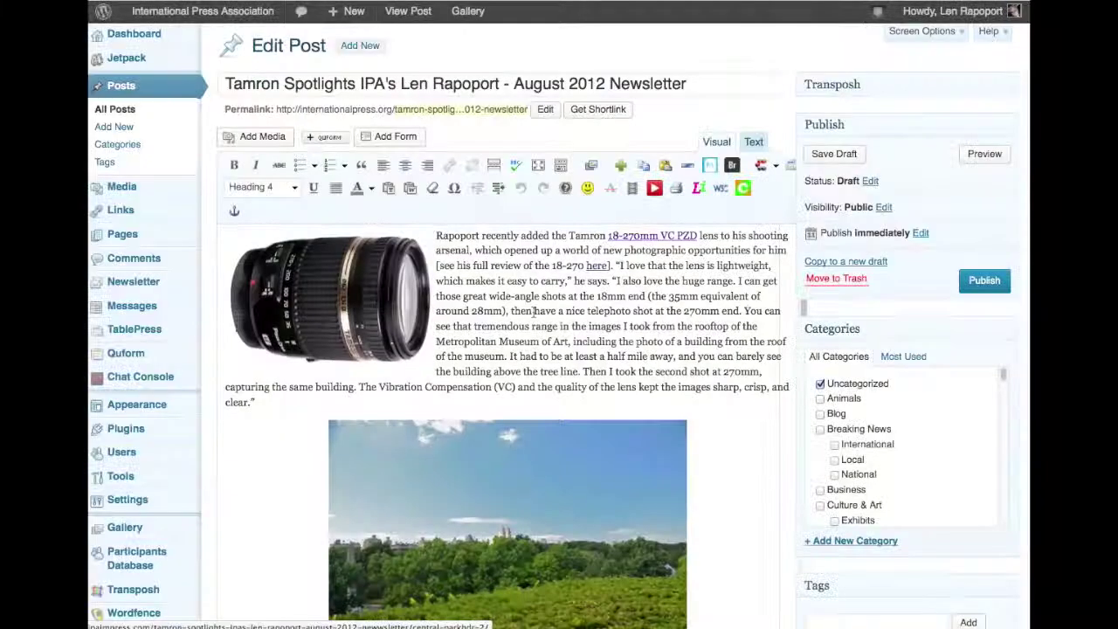
Step: Remove the bold from the draft's subheading "Previsualize your shots, then bring them to life." and apply the Heading 4 style to it
{"action": "scroll", "coordinate": [534, 314], "scroll_direction": "down", "scroll_amount": 10}
{"action": "scroll", "coordinate": [535, 315], "scroll_direction": "down", "scroll_amount": 1}
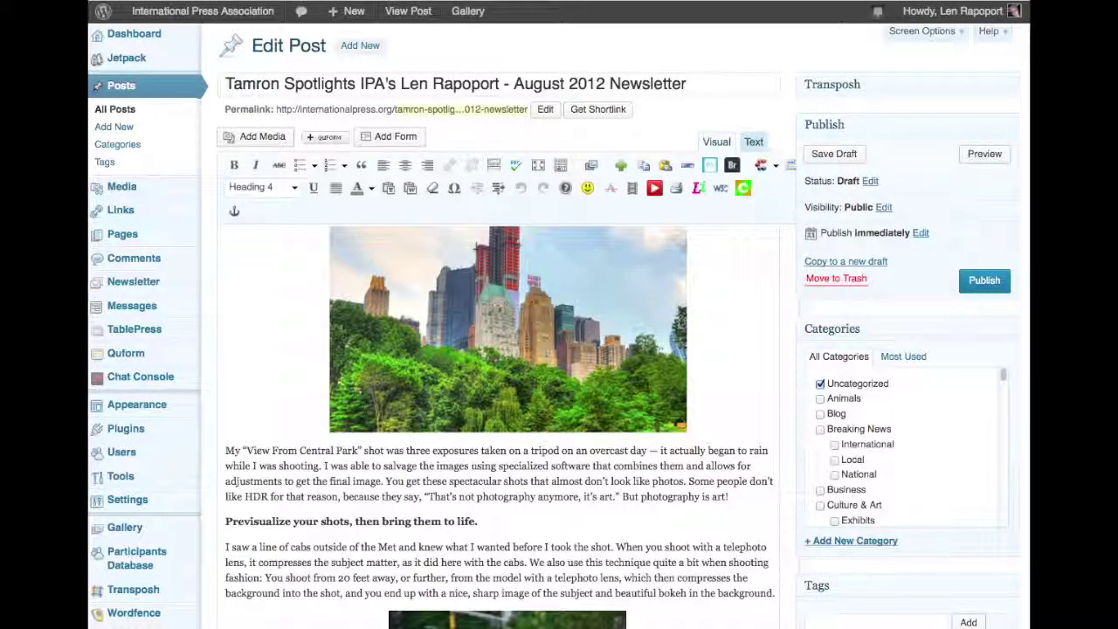
{"action": "left_click_drag", "start_coordinate": [485, 524], "coordinate": [212, 524]}
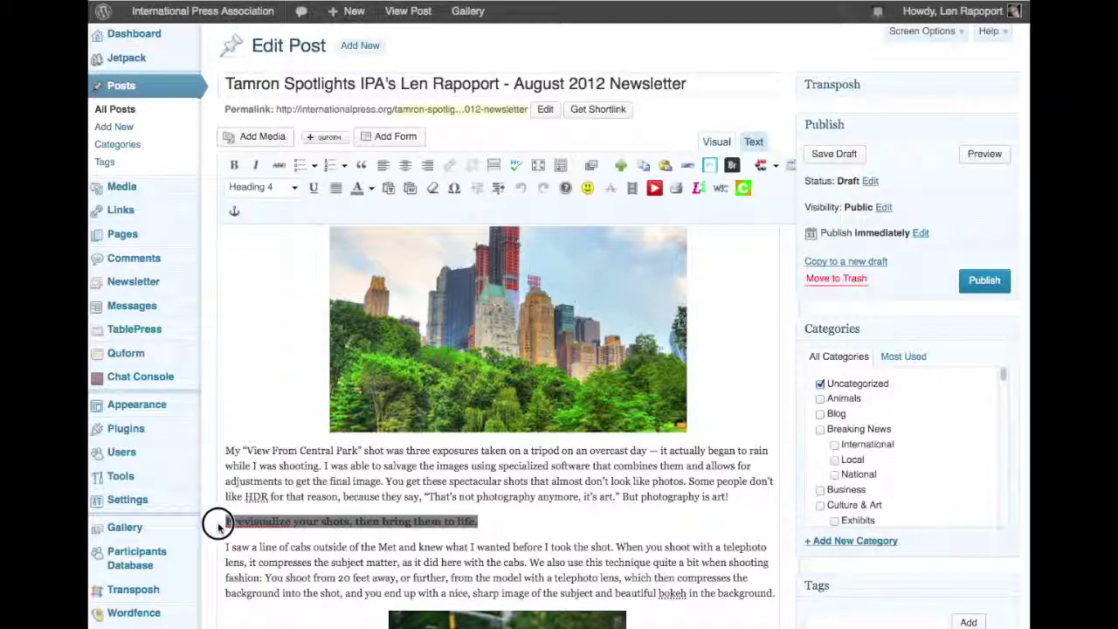
{"action": "left_click", "coordinate": [232, 167]}
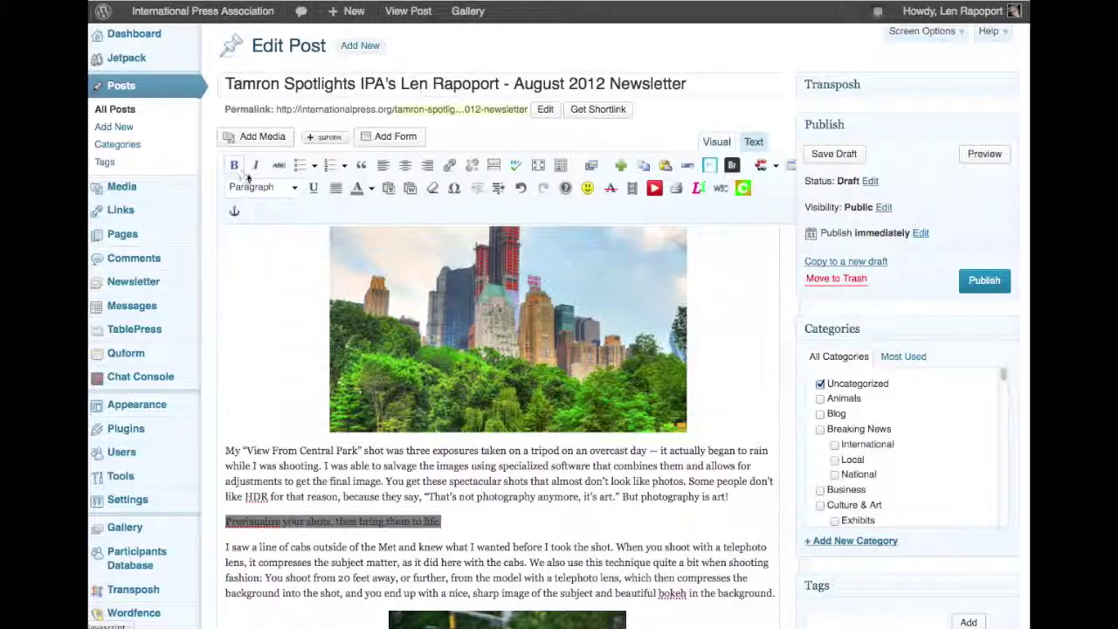
{"action": "left_click", "coordinate": [295, 188]}
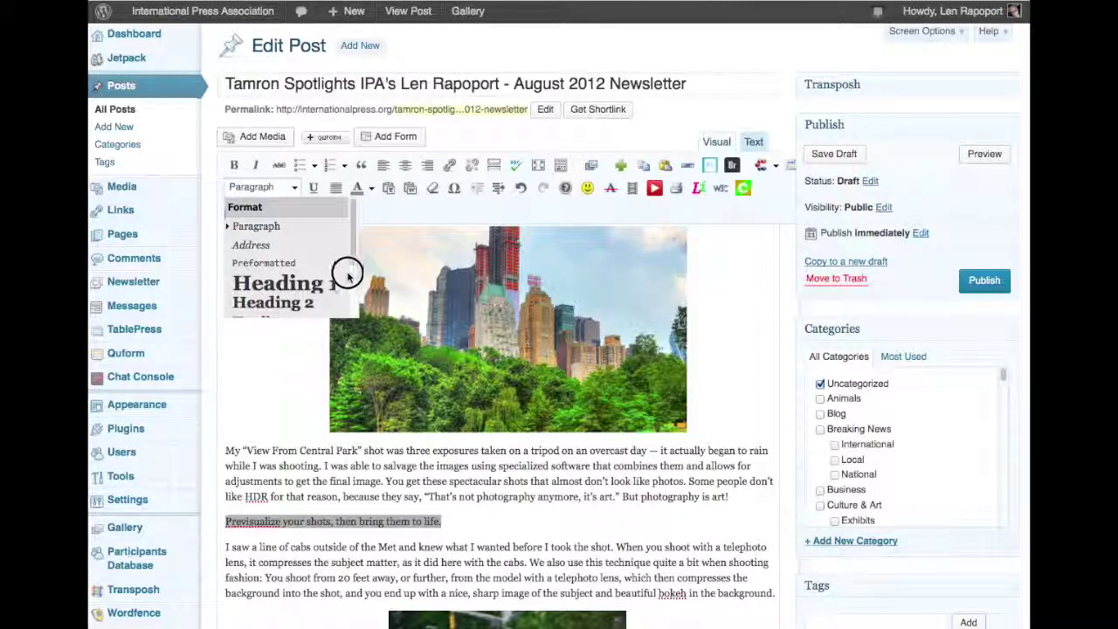
{"action": "scroll", "coordinate": [347, 271], "scroll_direction": "down", "scroll_amount": 2}
{"action": "left_click", "coordinate": [262, 278]}
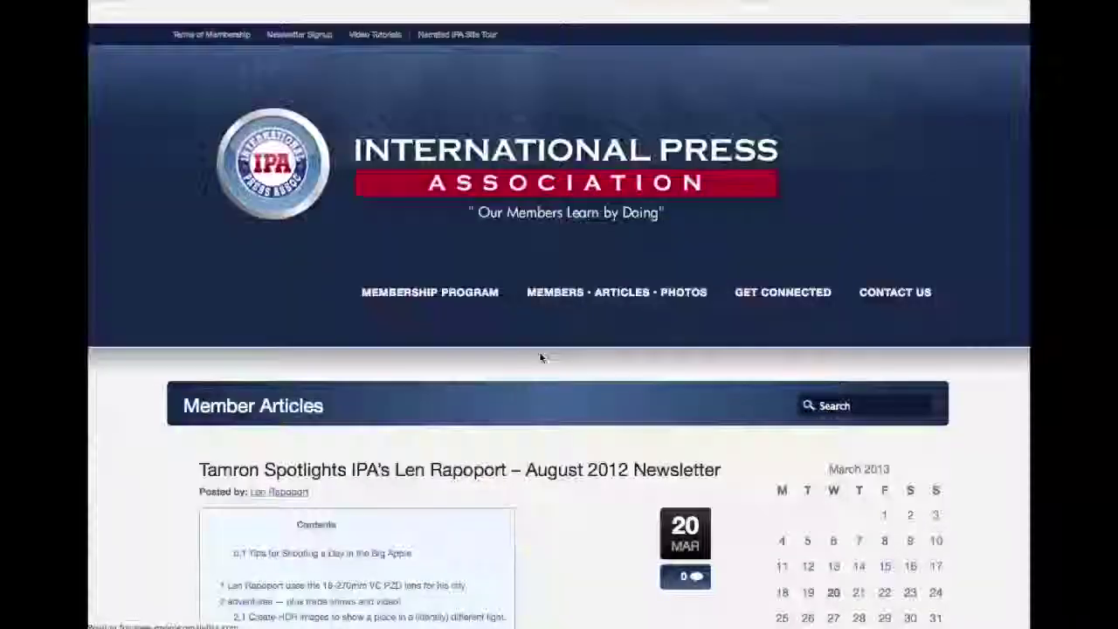
Step: Examine the subheading styles throughout the updated preview, down to "Look for unusual compositions to show places in a new light."
{"action": "scroll", "coordinate": [539, 352], "scroll_direction": "down", "scroll_amount": 5}
{"action": "scroll", "coordinate": [540, 358], "scroll_direction": "down", "scroll_amount": 7}
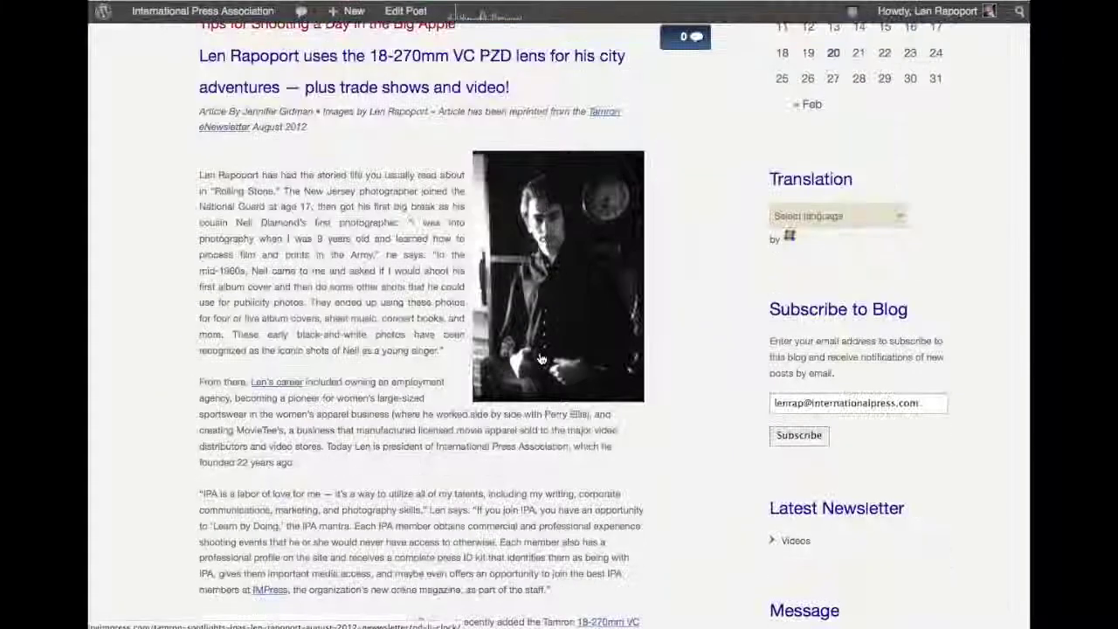
{"action": "scroll", "coordinate": [540, 359], "scroll_direction": "down", "scroll_amount": 10}
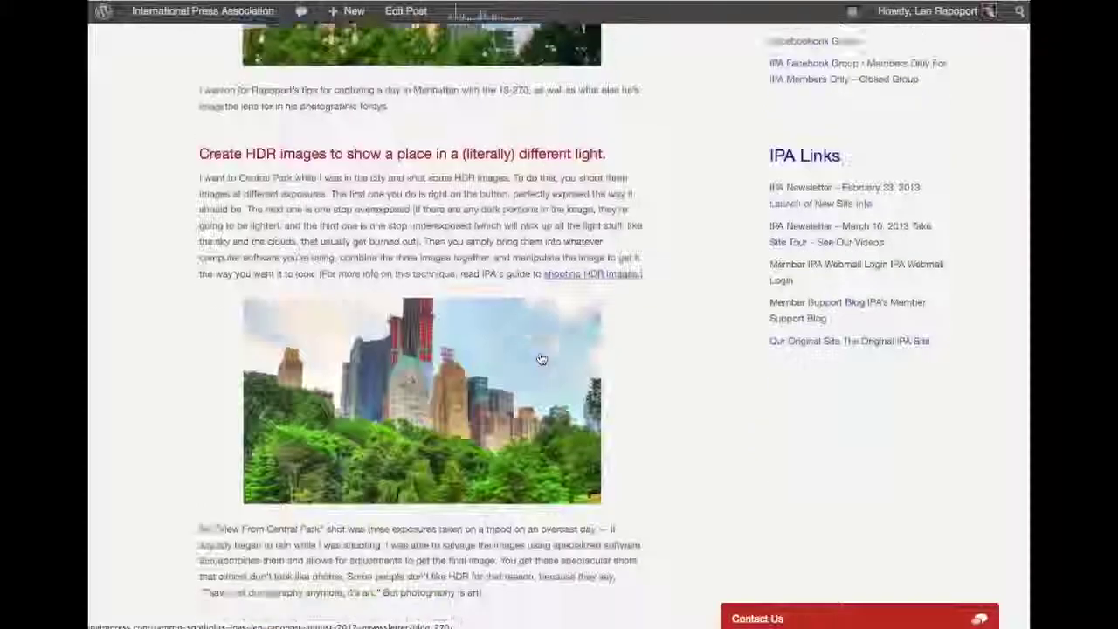
{"action": "scroll", "coordinate": [541, 359], "scroll_direction": "down", "scroll_amount": 10}
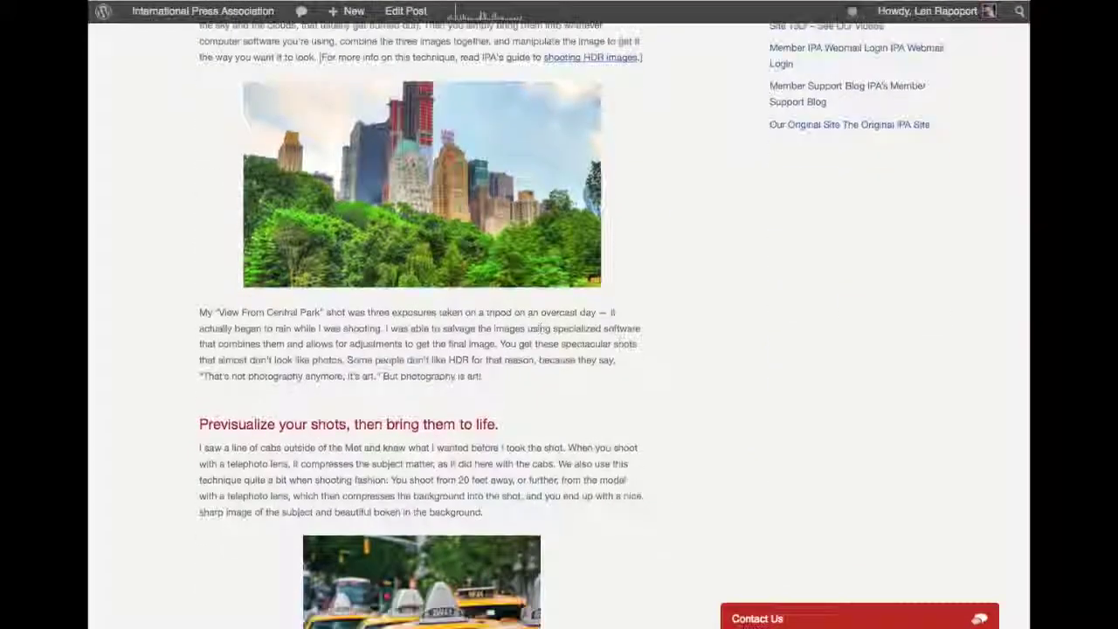
{"action": "scroll", "coordinate": [541, 358], "scroll_direction": "down", "scroll_amount": 8}
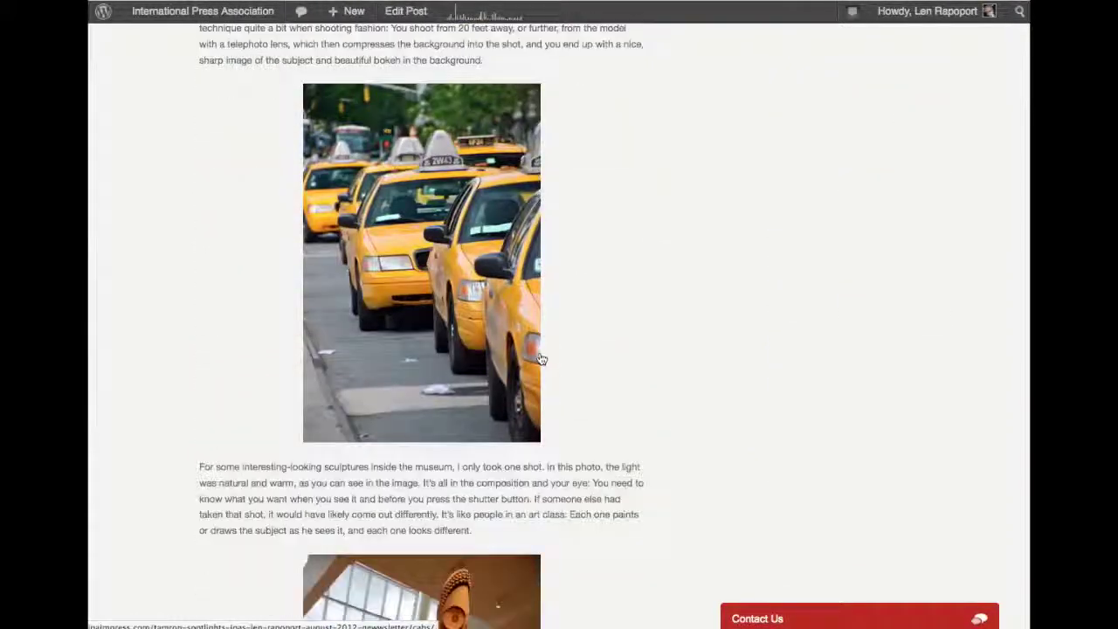
{"action": "scroll", "coordinate": [541, 358], "scroll_direction": "down", "scroll_amount": 5}
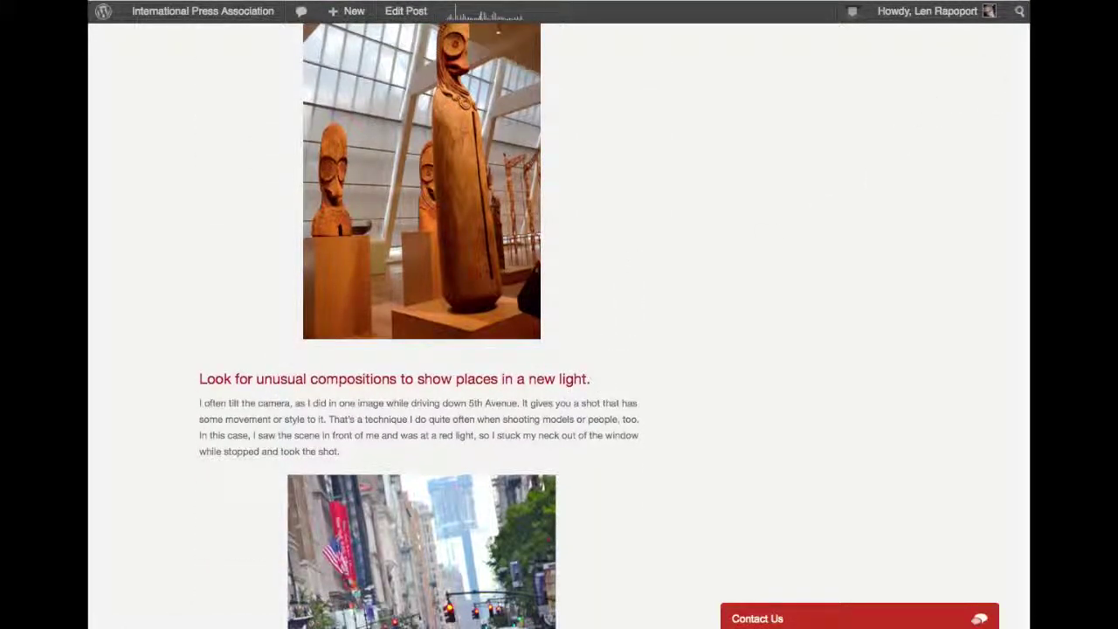
{"action": "scroll", "coordinate": [449, 562], "scroll_direction": "up", "scroll_amount": 15}
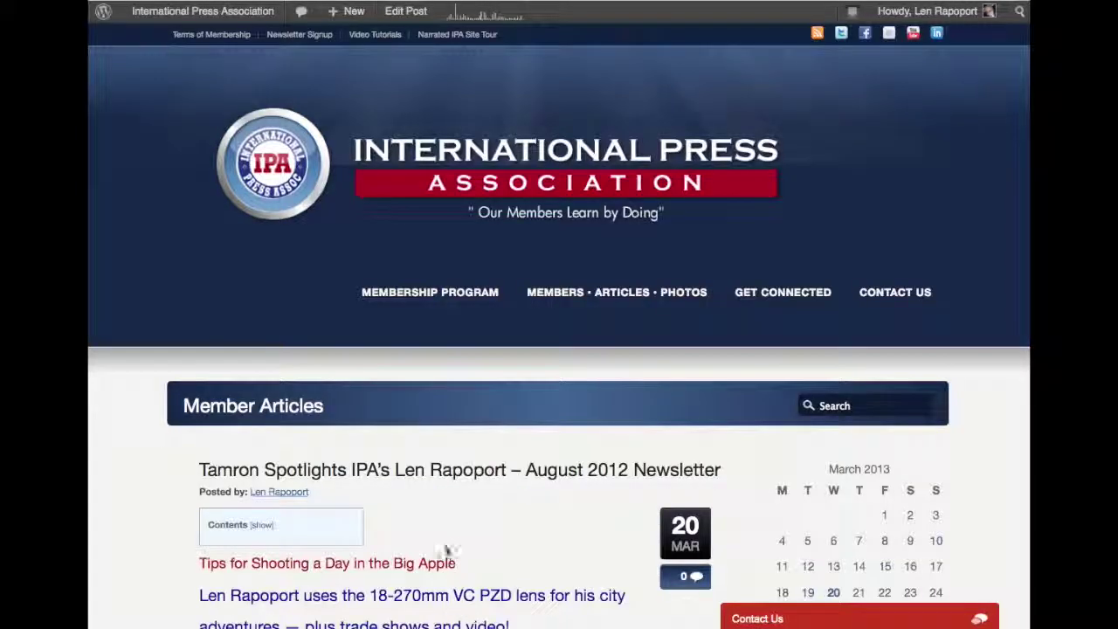
{"action": "scroll", "coordinate": [445, 532], "scroll_direction": "down", "scroll_amount": 2}
{"action": "scroll", "coordinate": [446, 529], "scroll_direction": "down", "scroll_amount": 2}
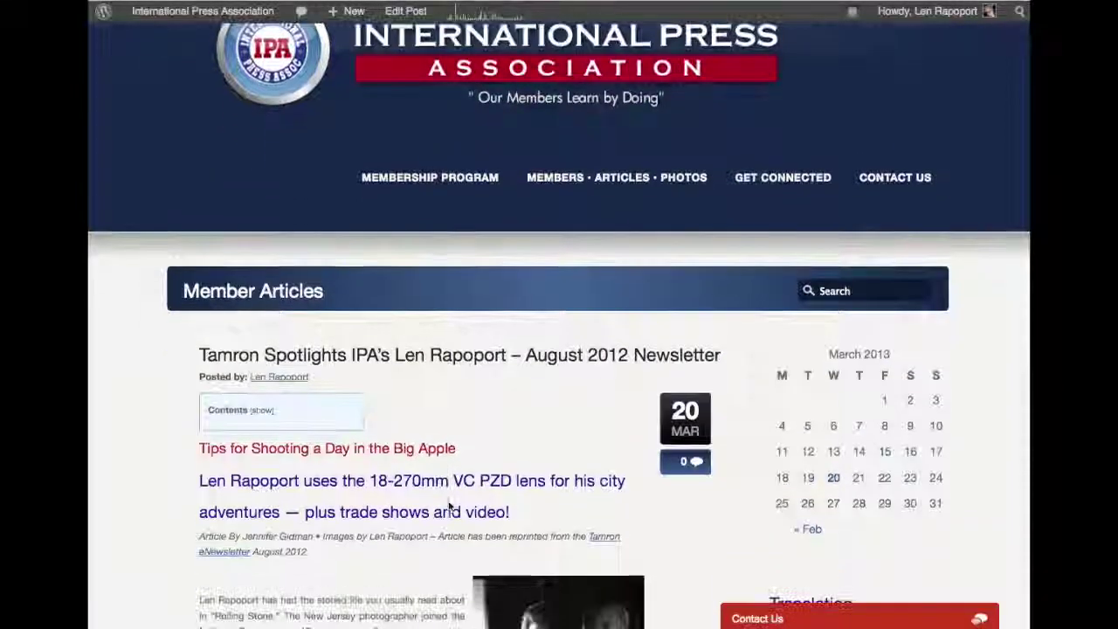
Step: Expand the article's contents list, follow its entry for the HDR images section, and return to the list
{"action": "left_click", "coordinate": [261, 399]}
{"action": "scroll", "coordinate": [506, 439], "scroll_direction": "down", "scroll_amount": 3}
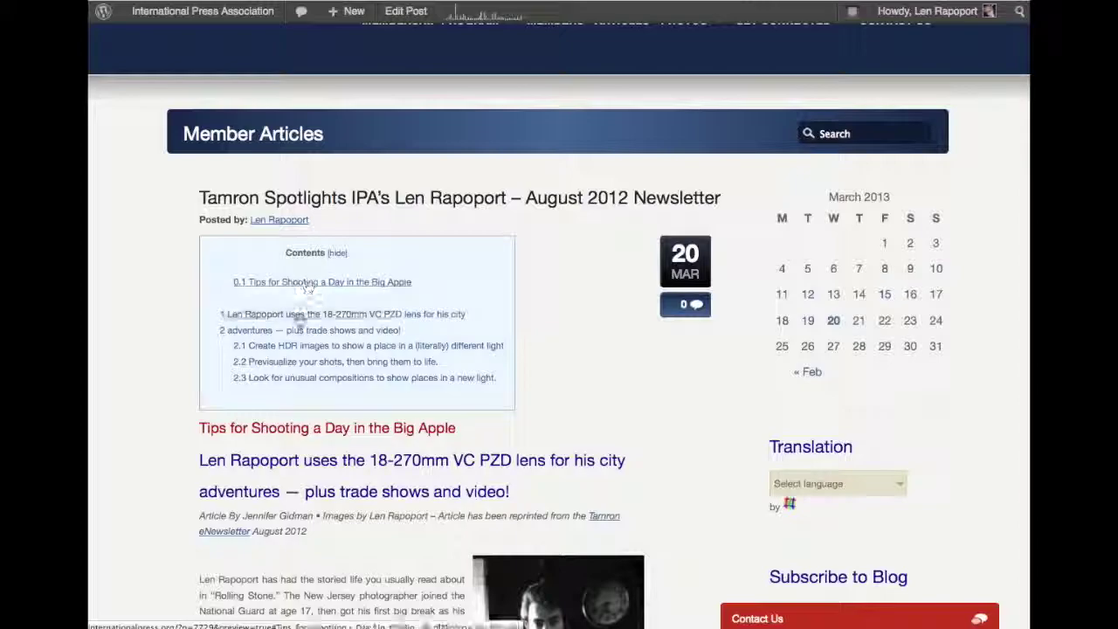
{"action": "left_click", "coordinate": [329, 346]}
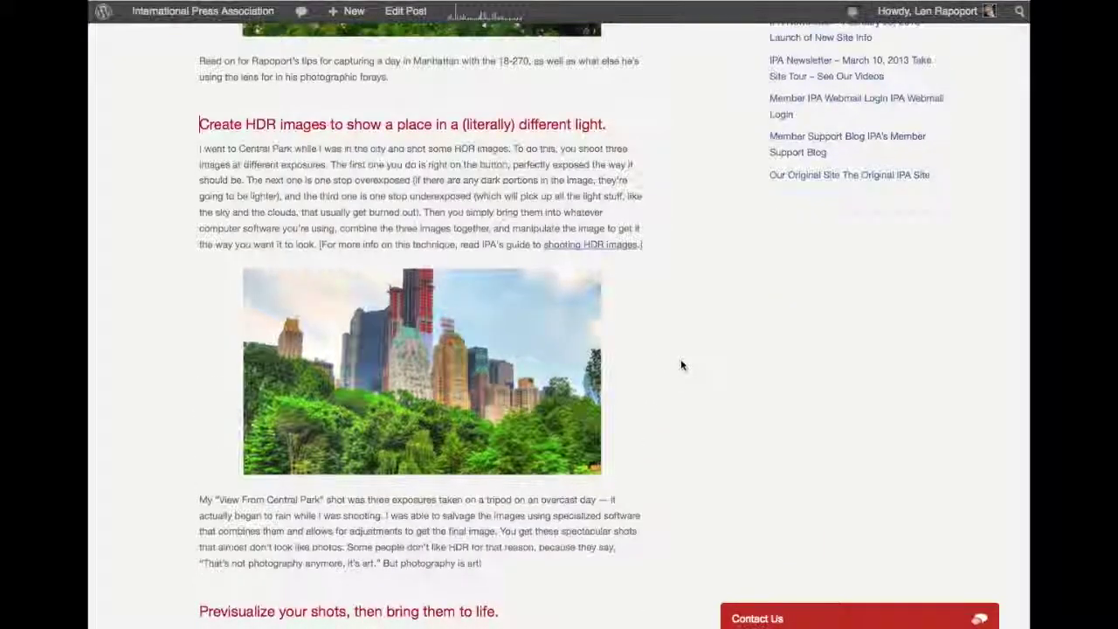
{"action": "scroll", "coordinate": [682, 365], "scroll_direction": "down", "scroll_amount": 3}
{"action": "scroll", "coordinate": [683, 365], "scroll_direction": "up", "scroll_amount": 15}
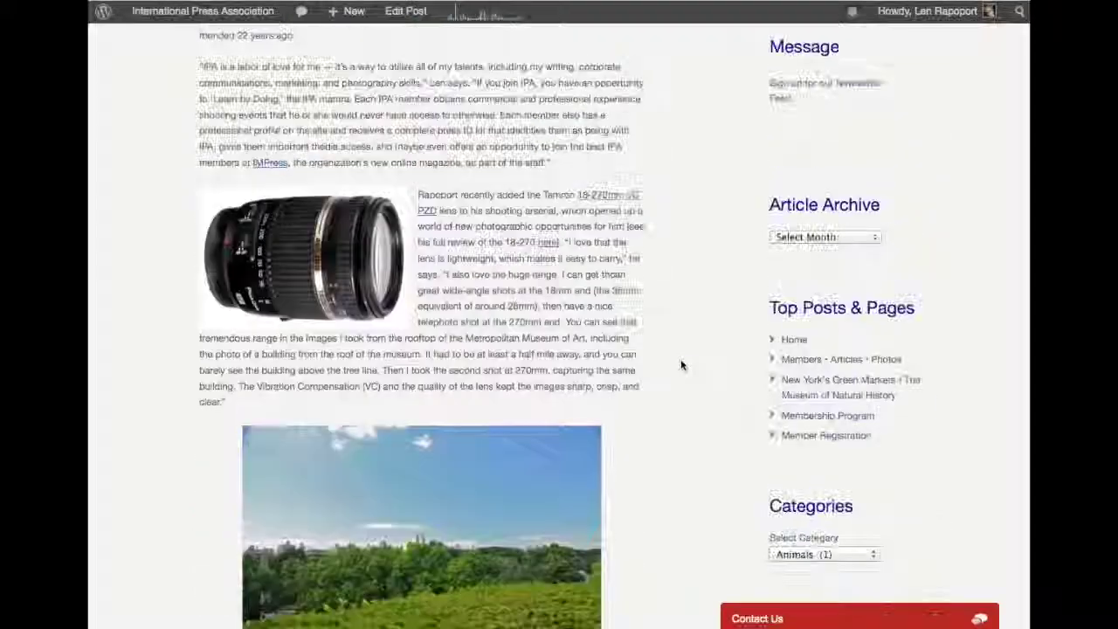
{"action": "scroll", "coordinate": [682, 365], "scroll_direction": "up", "scroll_amount": 4}
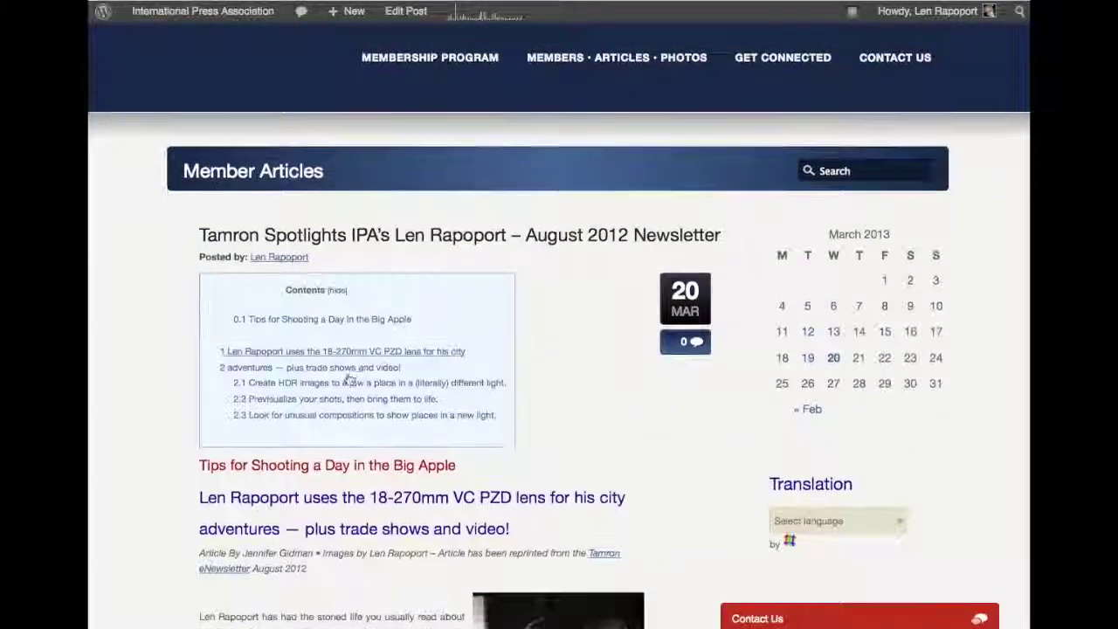
Step: Follow the contents entry "Look for unusual compositions to show places in a new light." and return to the start of the article
{"action": "left_click", "coordinate": [280, 417]}
{"action": "scroll", "coordinate": [692, 373], "scroll_direction": "up", "scroll_amount": 3}
{"action": "scroll", "coordinate": [692, 372], "scroll_direction": "down", "scroll_amount": 1}
{"action": "scroll", "coordinate": [657, 248], "scroll_direction": "down", "scroll_amount": 2}
{"action": "scroll", "coordinate": [657, 248], "scroll_direction": "up", "scroll_amount": 1}
{"action": "scroll", "coordinate": [659, 246], "scroll_direction": "down", "scroll_amount": 10}
{"action": "scroll", "coordinate": [659, 244], "scroll_direction": "up", "scroll_amount": 15}
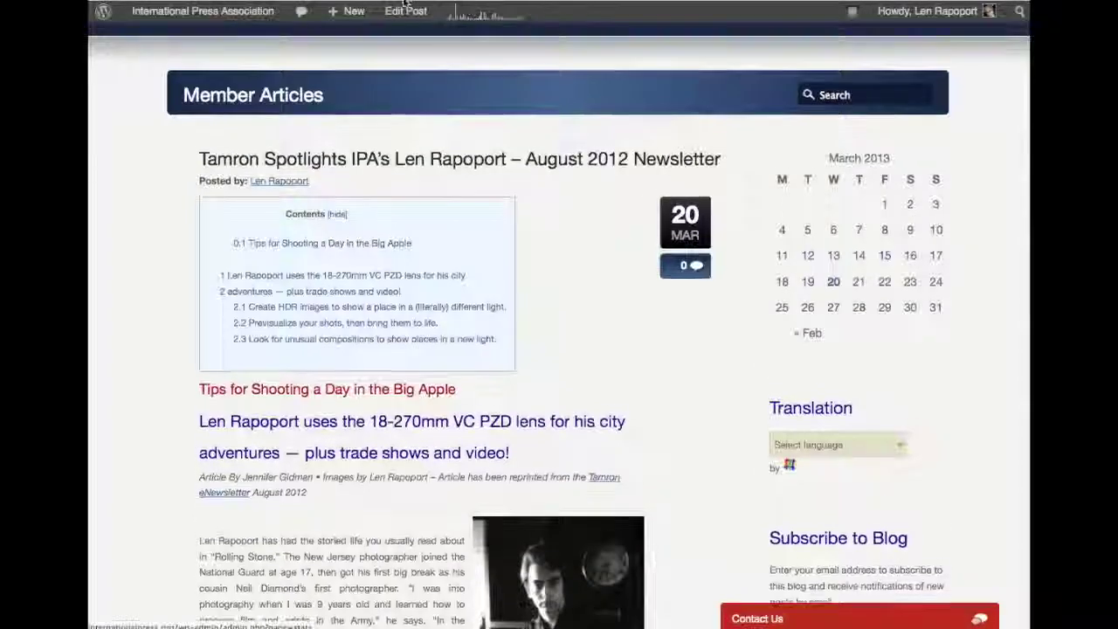
Step: Reopen the post for editing and change its category from Uncategorized to Blog
{"action": "mouse_move", "coordinate": [400, 11]}
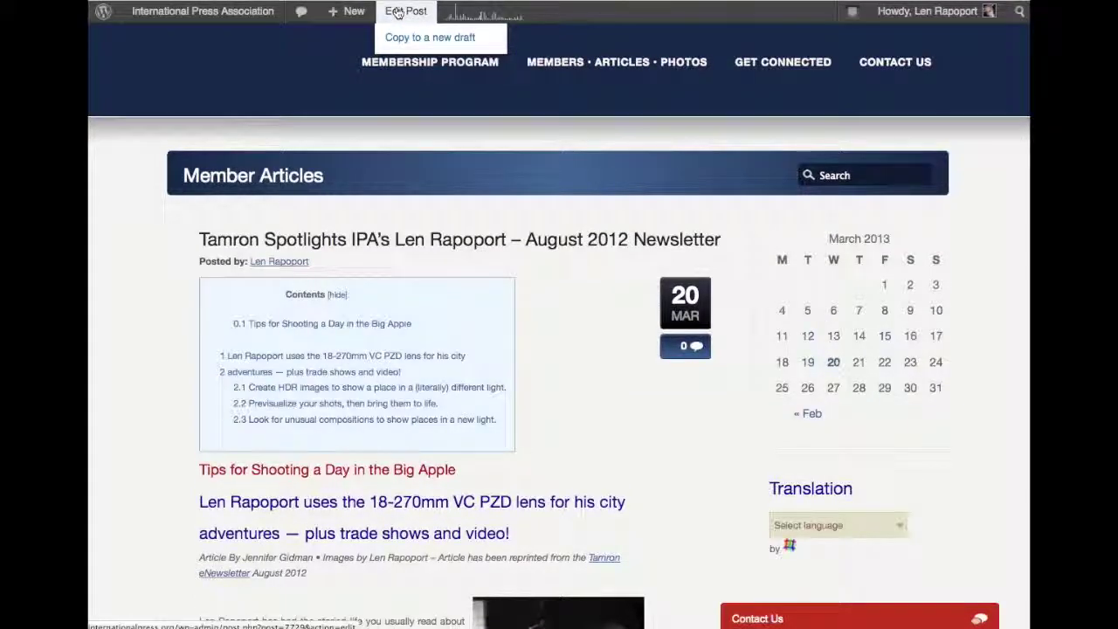
{"action": "left_click", "coordinate": [398, 12]}
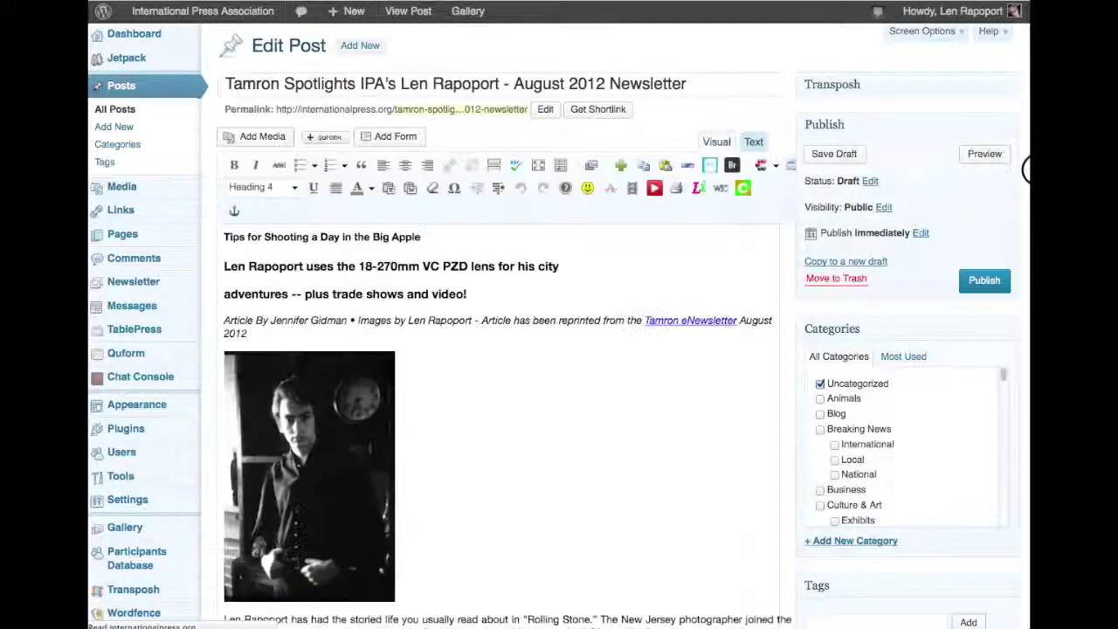
{"action": "scroll", "coordinate": [1027, 172], "scroll_direction": "down", "scroll_amount": 1}
{"action": "scroll", "coordinate": [1026, 172], "scroll_direction": "down", "scroll_amount": 2}
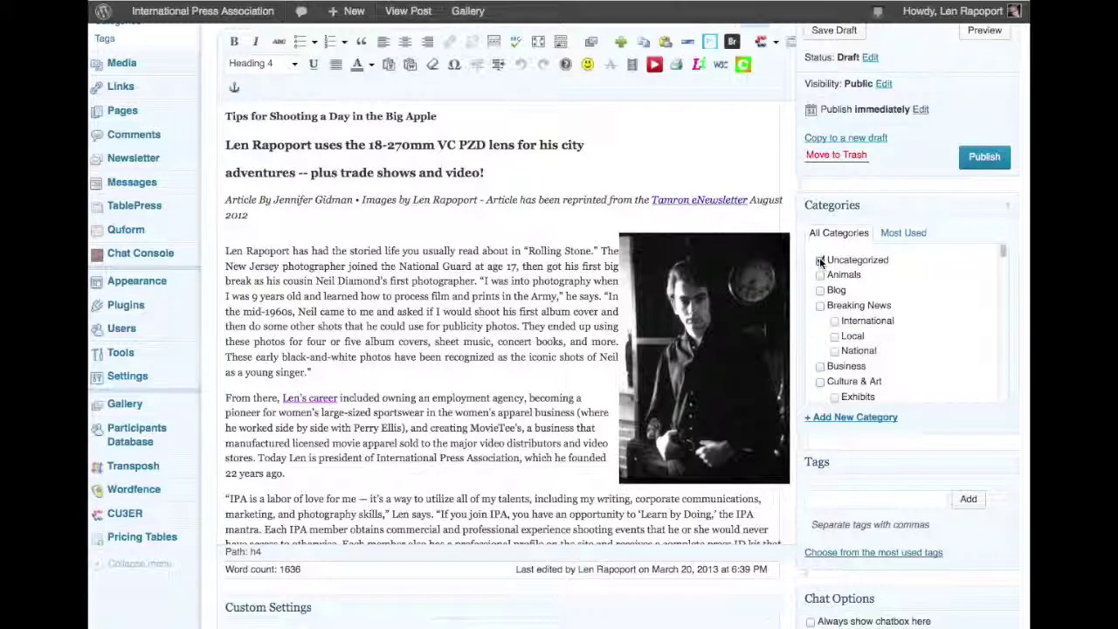
{"action": "left_click", "coordinate": [820, 261]}
{"action": "left_click", "coordinate": [821, 291]}
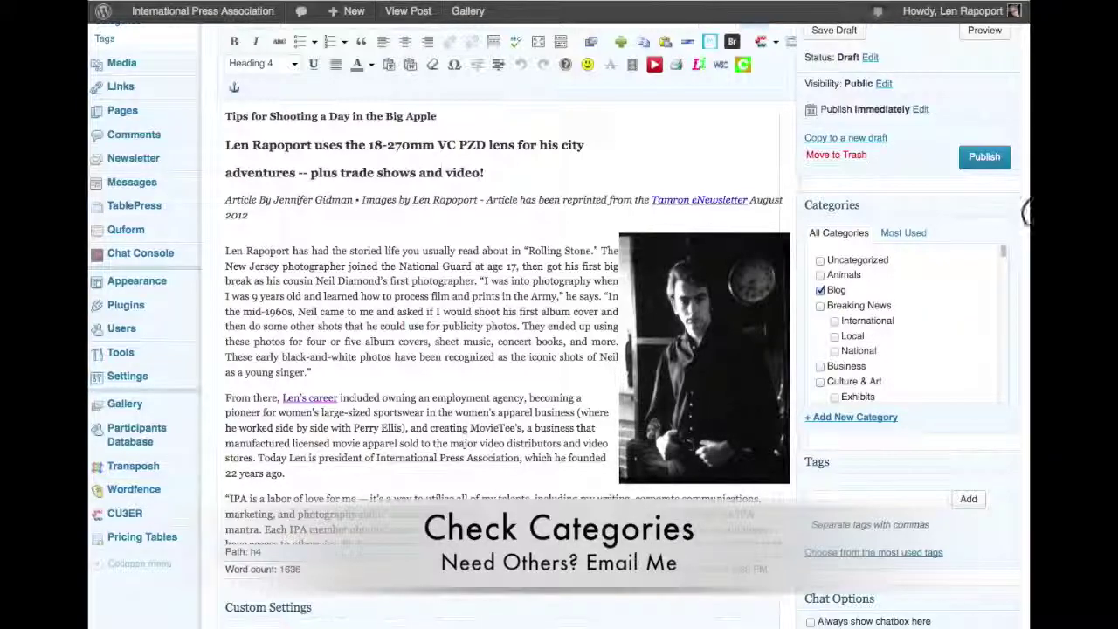
Step: Add the post to the Technology category and its Photograpjy subcategory, and look through the remaining categories
{"action": "scroll", "coordinate": [1026, 210], "scroll_direction": "down", "scroll_amount": 1}
{"action": "scroll", "coordinate": [948, 274], "scroll_direction": "down", "scroll_amount": 5}
{"action": "scroll", "coordinate": [948, 274], "scroll_direction": "down", "scroll_amount": 10}
{"action": "scroll", "coordinate": [948, 274], "scroll_direction": "down", "scroll_amount": 10}
{"action": "scroll", "coordinate": [948, 274], "scroll_direction": "down", "scroll_amount": 10}
{"action": "scroll", "coordinate": [948, 274], "scroll_direction": "down", "scroll_amount": 5}
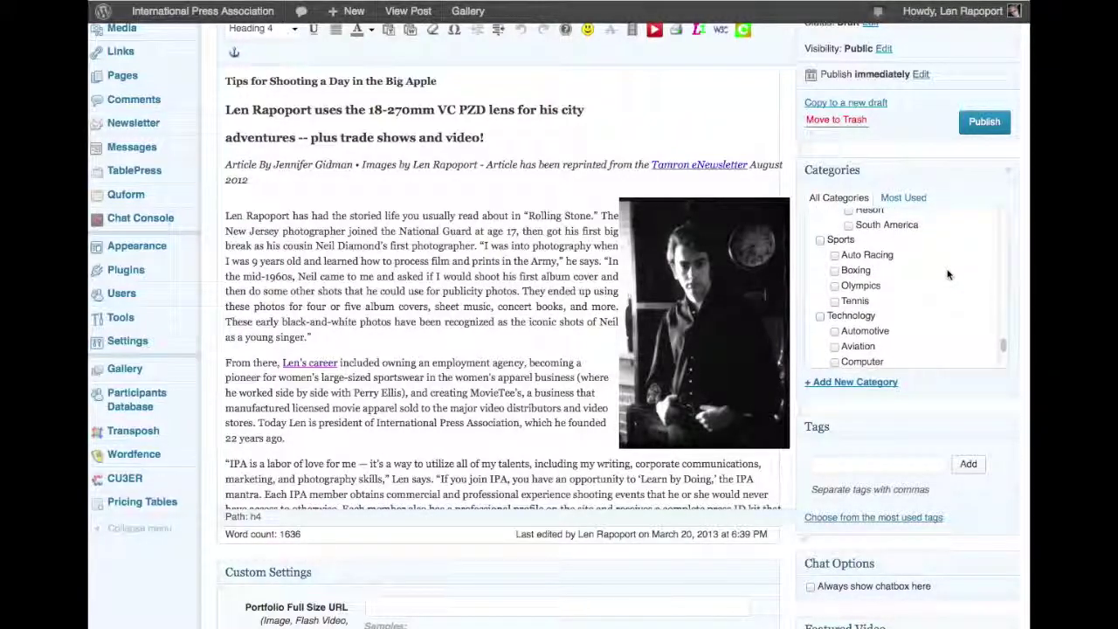
{"action": "scroll", "coordinate": [948, 275], "scroll_direction": "down", "scroll_amount": 1}
{"action": "left_click", "coordinate": [820, 304]}
{"action": "scroll", "coordinate": [905, 296], "scroll_direction": "down", "scroll_amount": 2}
{"action": "left_click", "coordinate": [835, 342]}
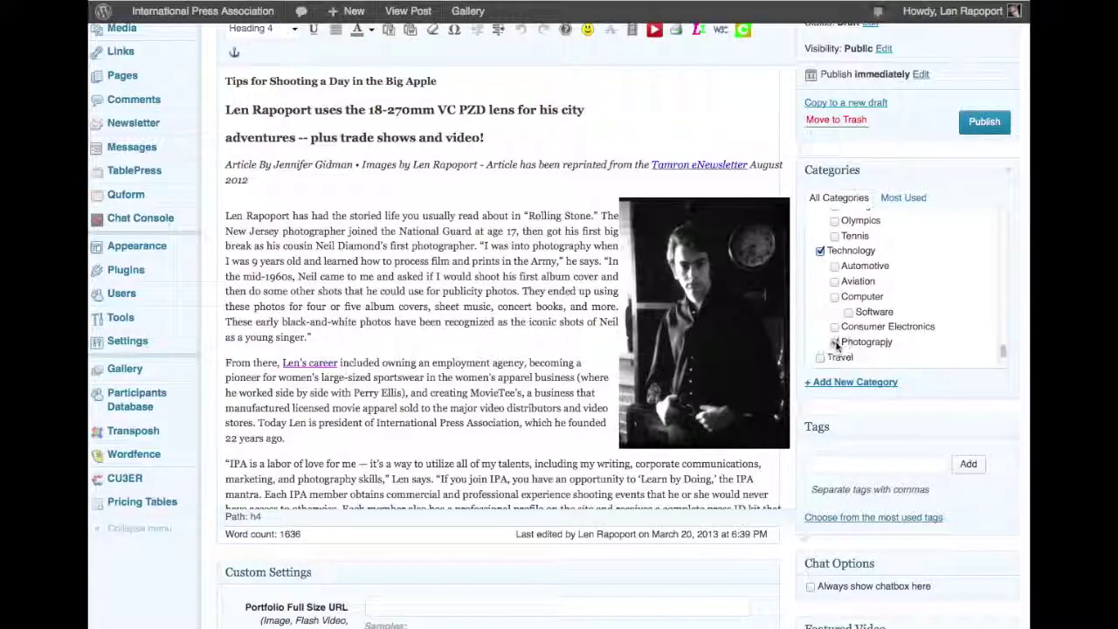
{"action": "scroll", "coordinate": [936, 293], "scroll_direction": "down", "scroll_amount": 3}
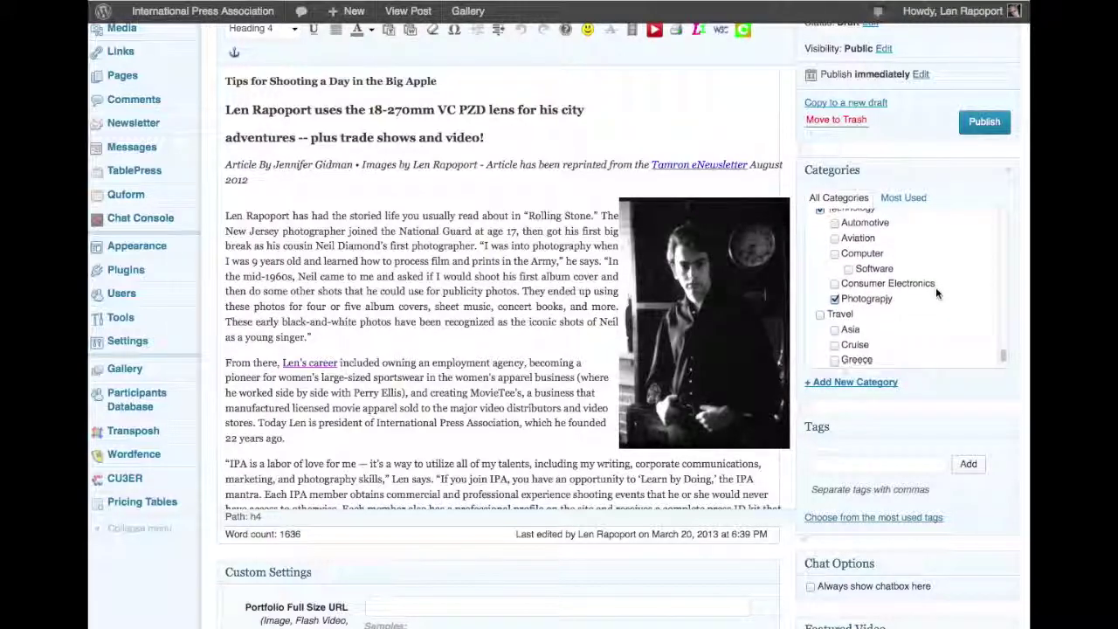
{"action": "scroll", "coordinate": [936, 293], "scroll_direction": "up", "scroll_amount": 5}
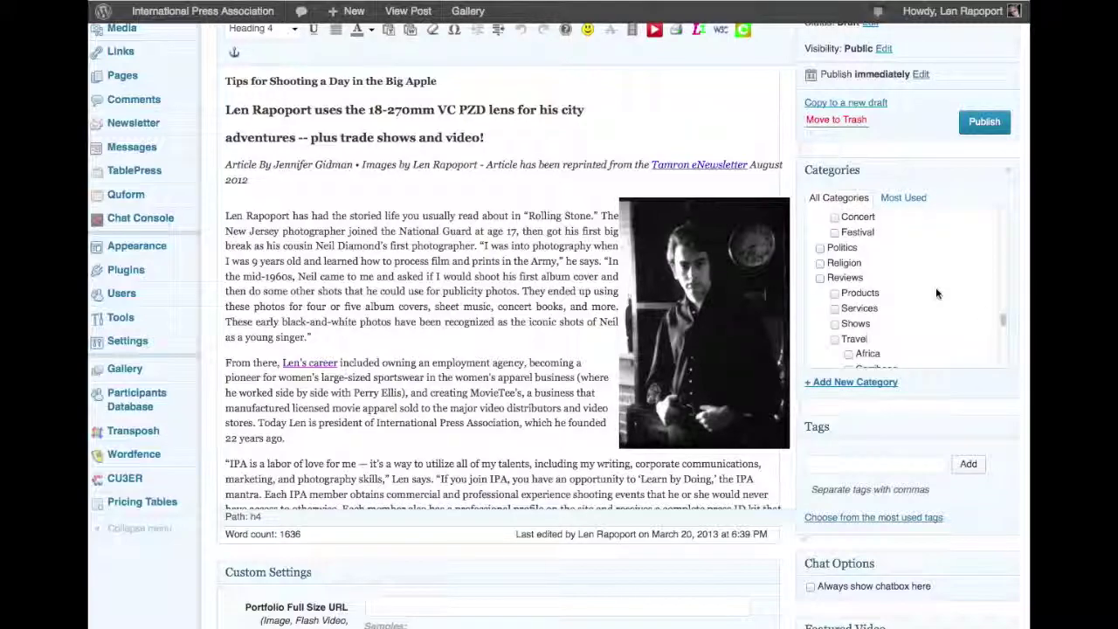
Step: Display the most used tags for the post and add the Photography tag from them
{"action": "scroll", "coordinate": [936, 294], "scroll_direction": "up", "scroll_amount": 5}
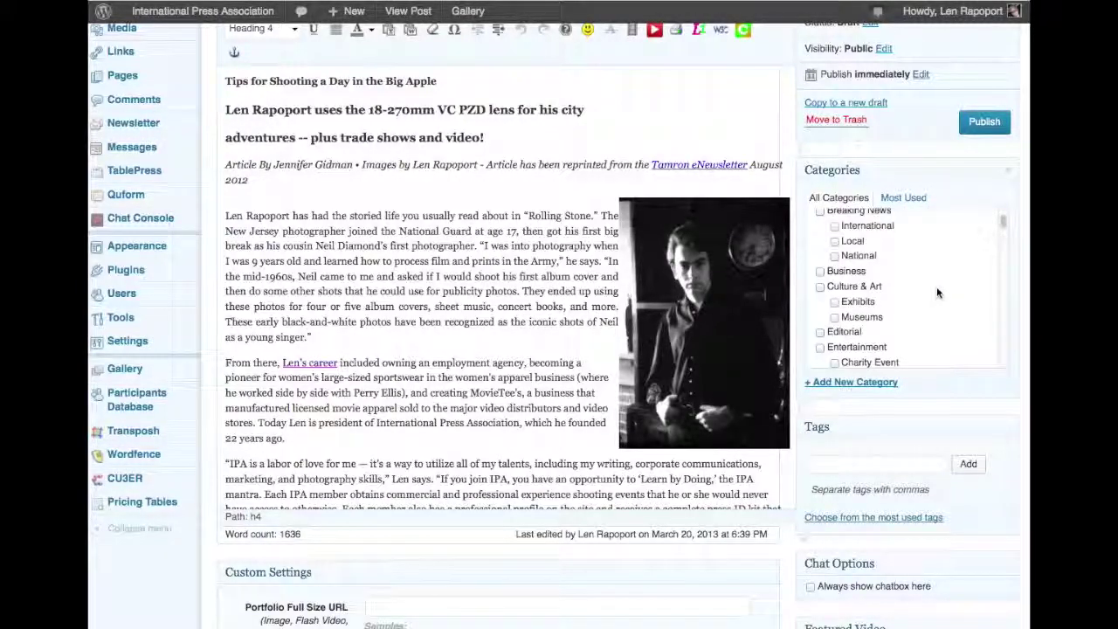
{"action": "scroll", "coordinate": [936, 287], "scroll_direction": "up", "scroll_amount": 3}
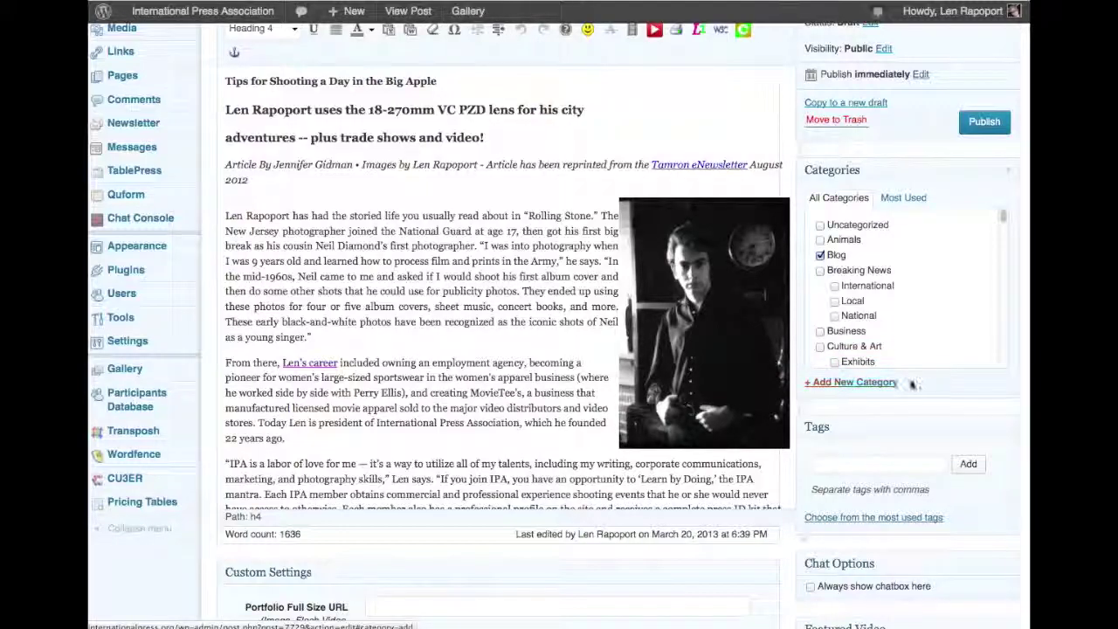
{"action": "scroll", "coordinate": [943, 375], "scroll_direction": "down", "scroll_amount": 3}
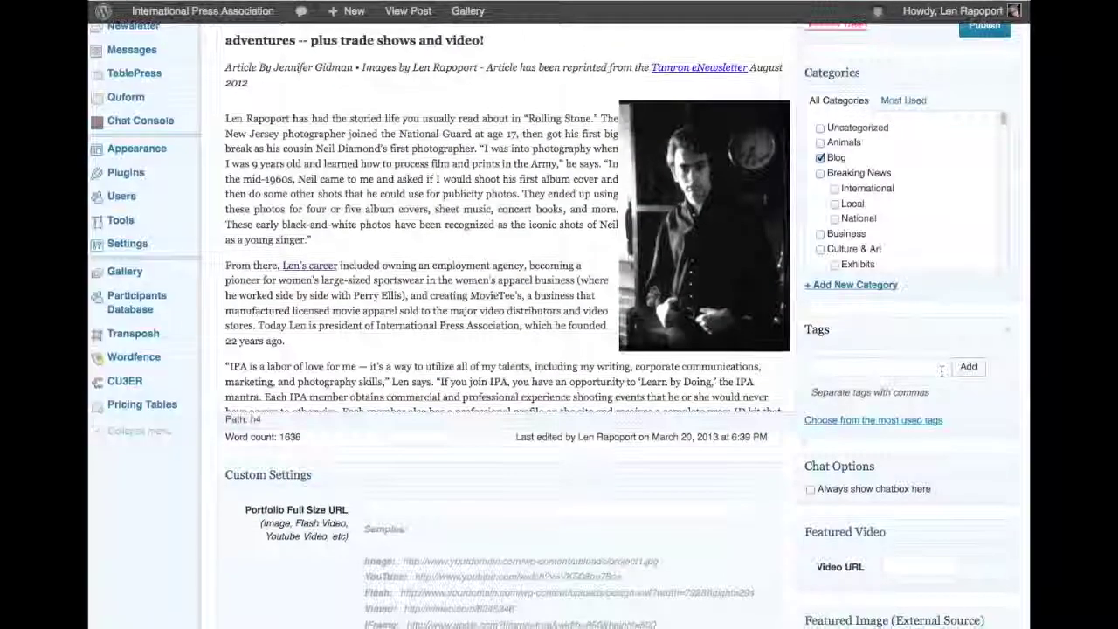
{"action": "left_click", "coordinate": [857, 425]}
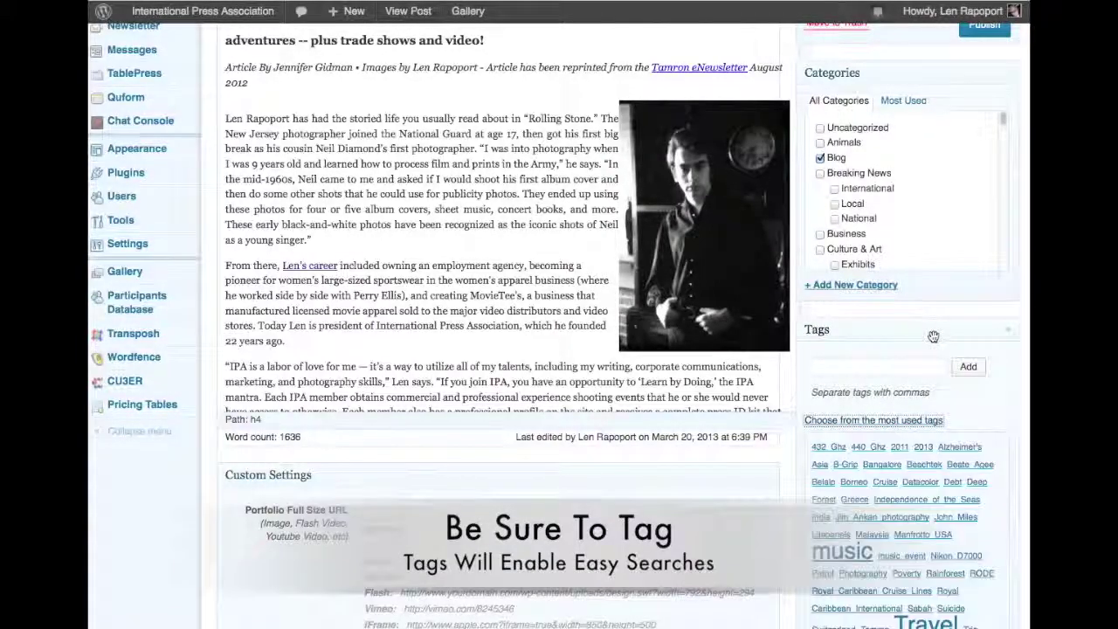
{"action": "scroll", "coordinate": [934, 337], "scroll_direction": "down", "scroll_amount": 2}
{"action": "scroll", "coordinate": [933, 337], "scroll_direction": "down", "scroll_amount": 5}
{"action": "scroll", "coordinate": [933, 337], "scroll_direction": "up", "scroll_amount": 2}
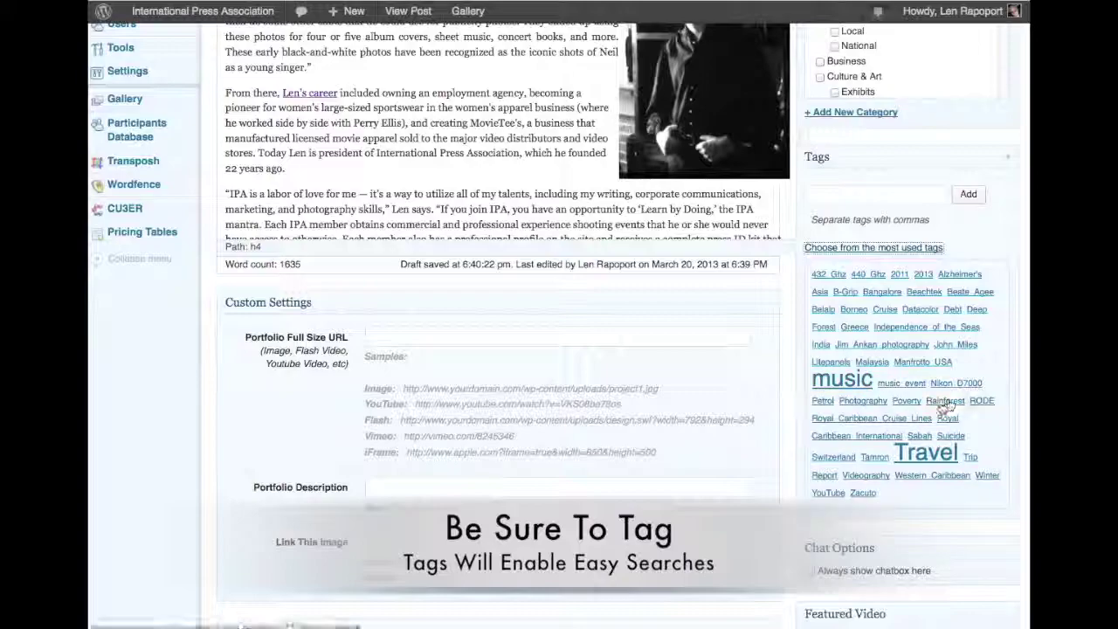
{"action": "left_click", "coordinate": [862, 400]}
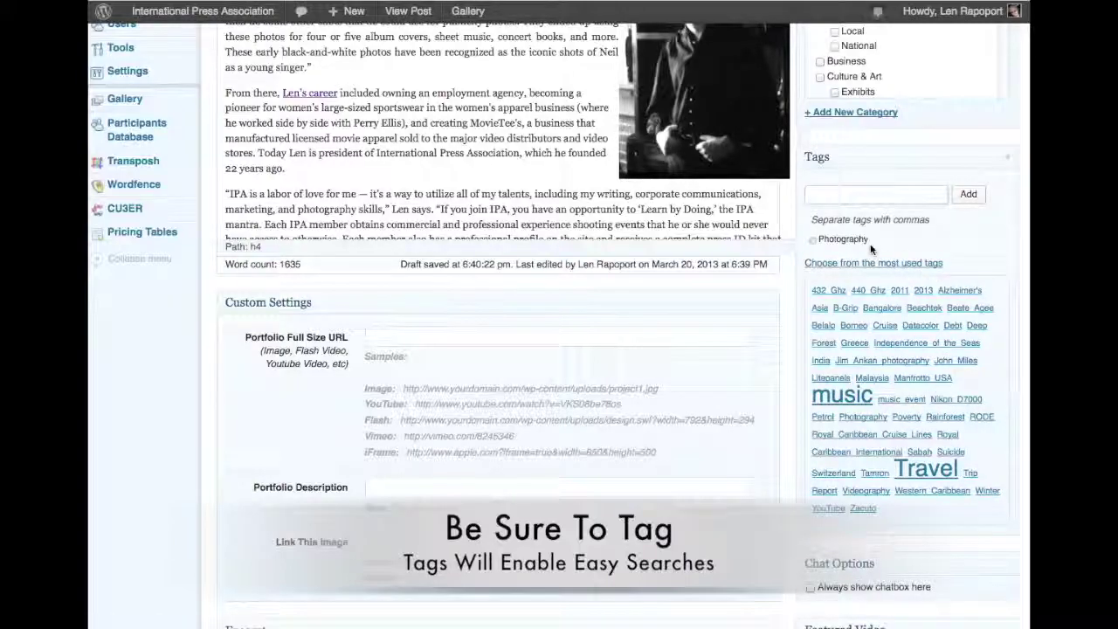
Step: Add the photographer's full name, Neil Diamond and New York City as tags on the post
{"action": "left_click", "coordinate": [833, 195]}
{"action": "type", "text": "Len Rapo"}
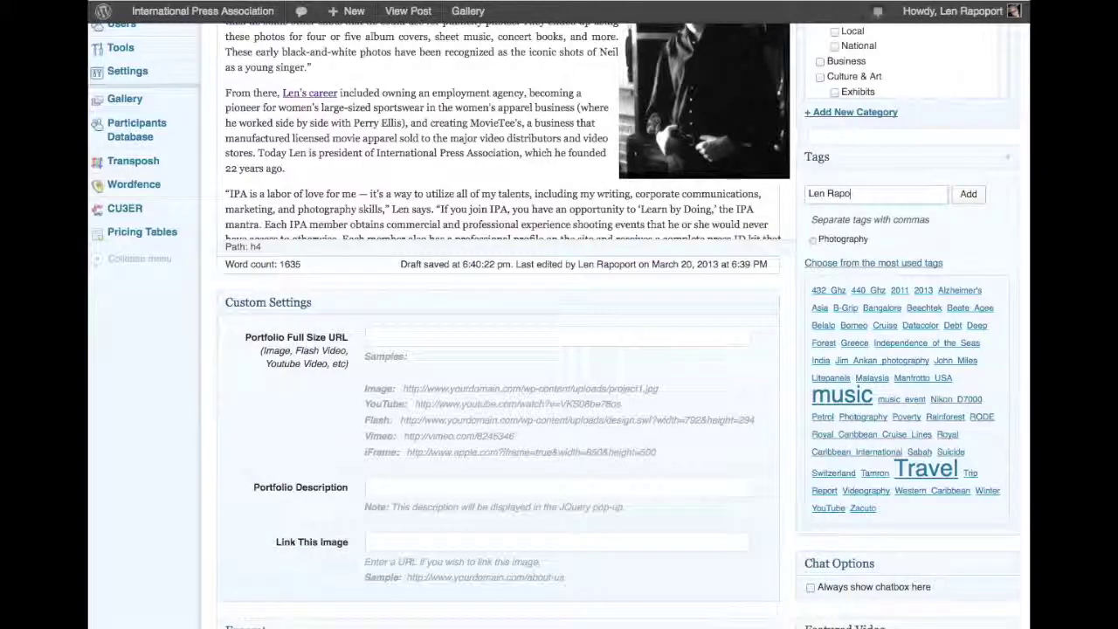
{"action": "type", "text": "port"}
{"action": "left_click", "coordinate": [968, 194]}
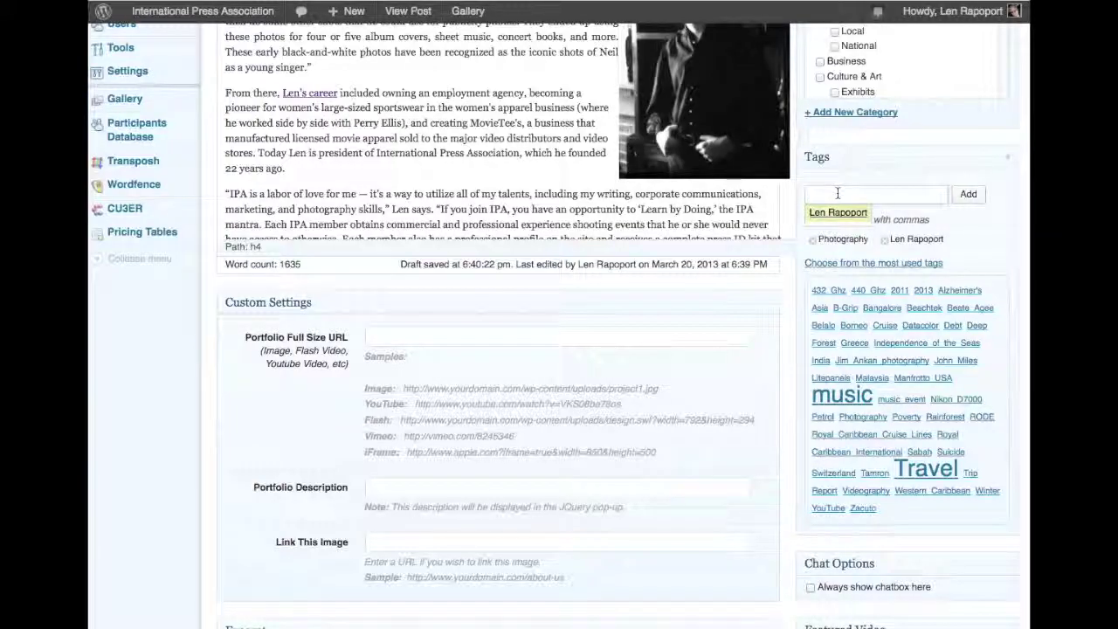
{"action": "type", "text": "Neil"}
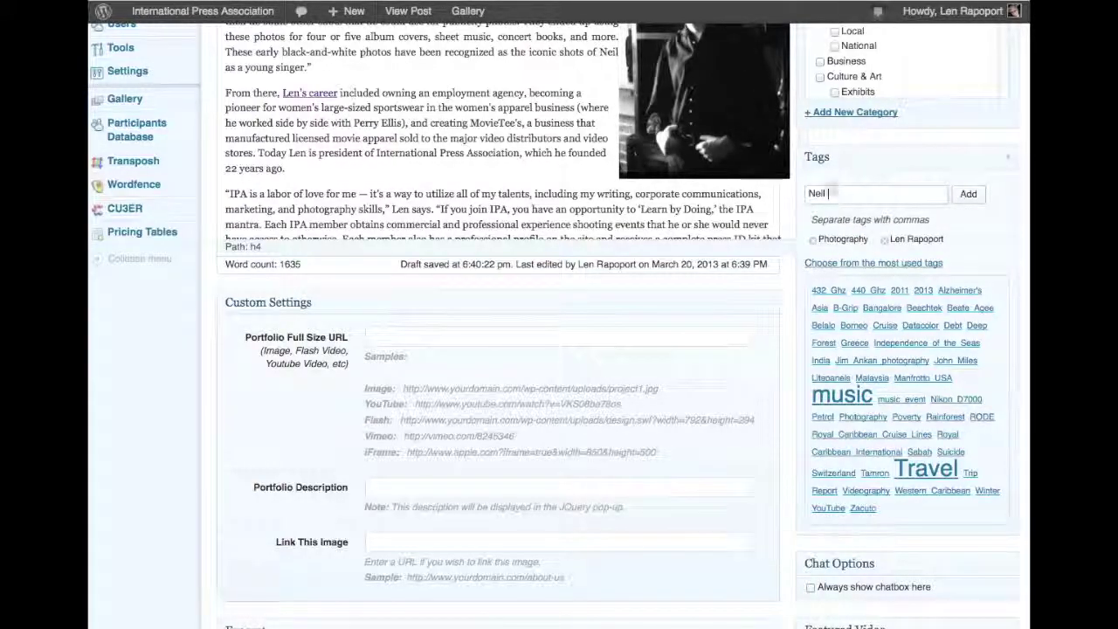
{"action": "type", "text": " Diamond"}
{"action": "left_click", "coordinate": [970, 196]}
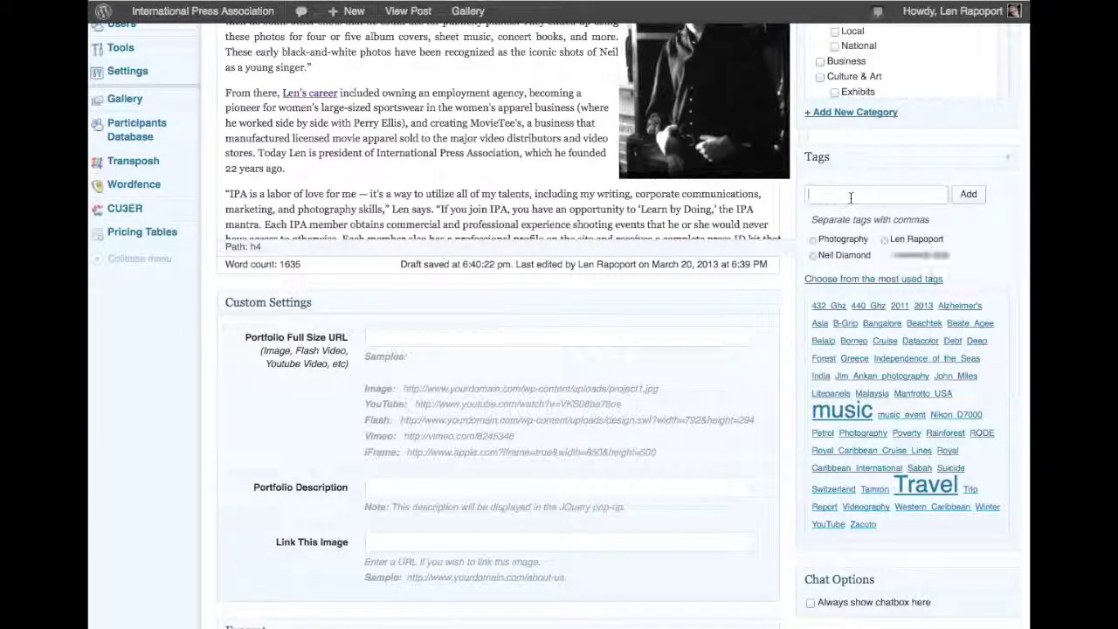
Step: Find the lens mentioned in the article and add the tags Tamron and Tamron 18-270mm VC PZD
{"action": "scroll", "coordinate": [437, 262], "scroll_direction": "up", "scroll_amount": 5}
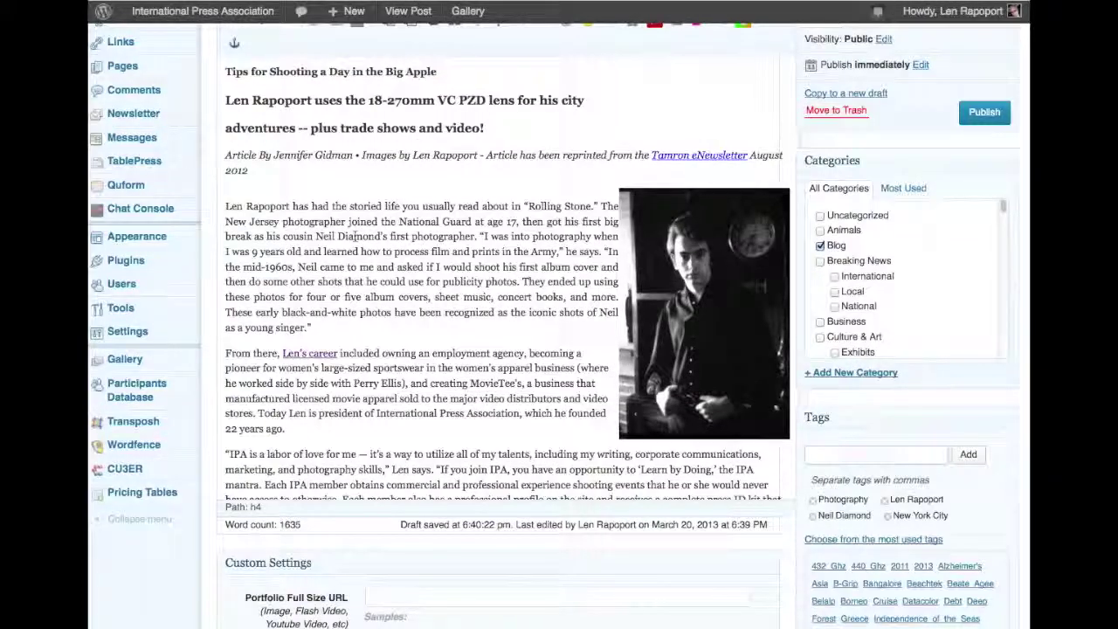
{"action": "scroll", "coordinate": [469, 235], "scroll_direction": "down", "scroll_amount": 5}
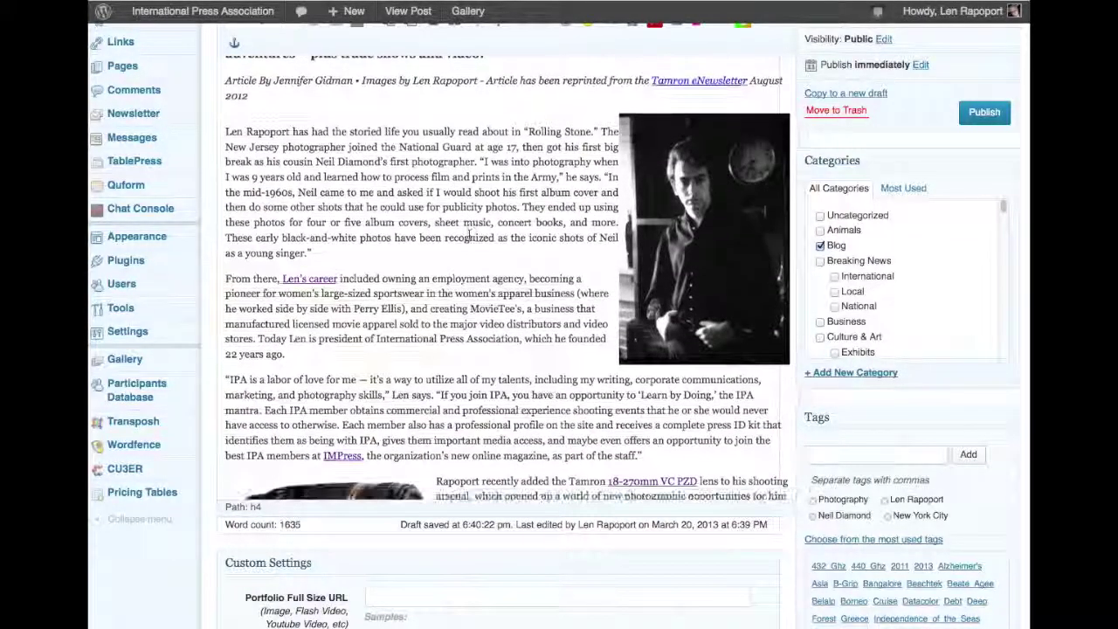
{"action": "scroll", "coordinate": [469, 234], "scroll_direction": "down", "scroll_amount": 1}
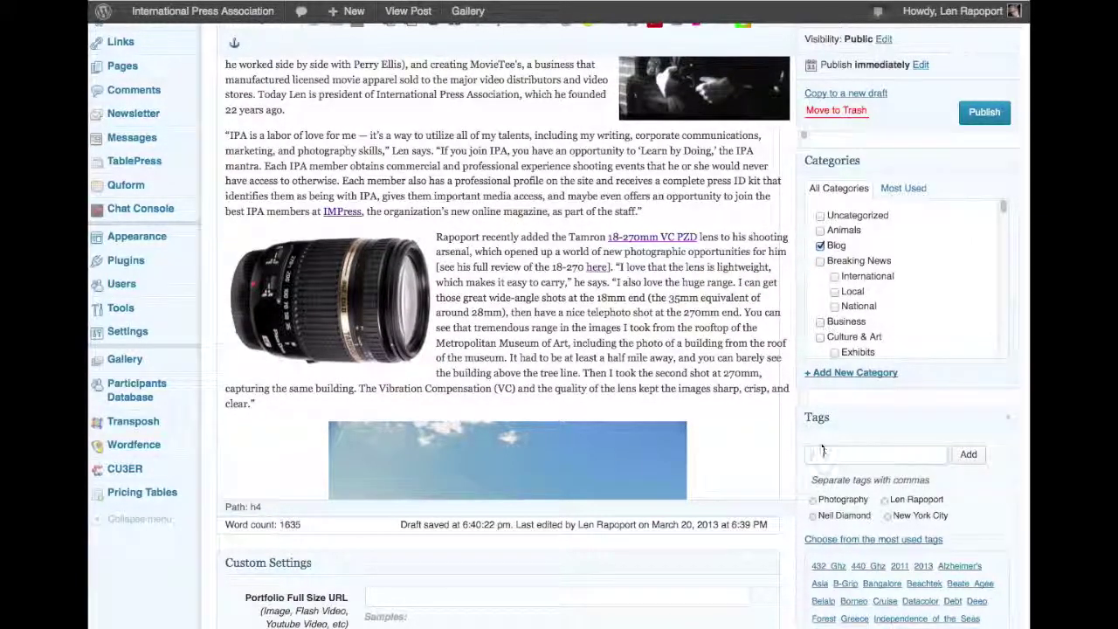
{"action": "type", "text": "Tamron"}
{"action": "key", "text": "Return"}
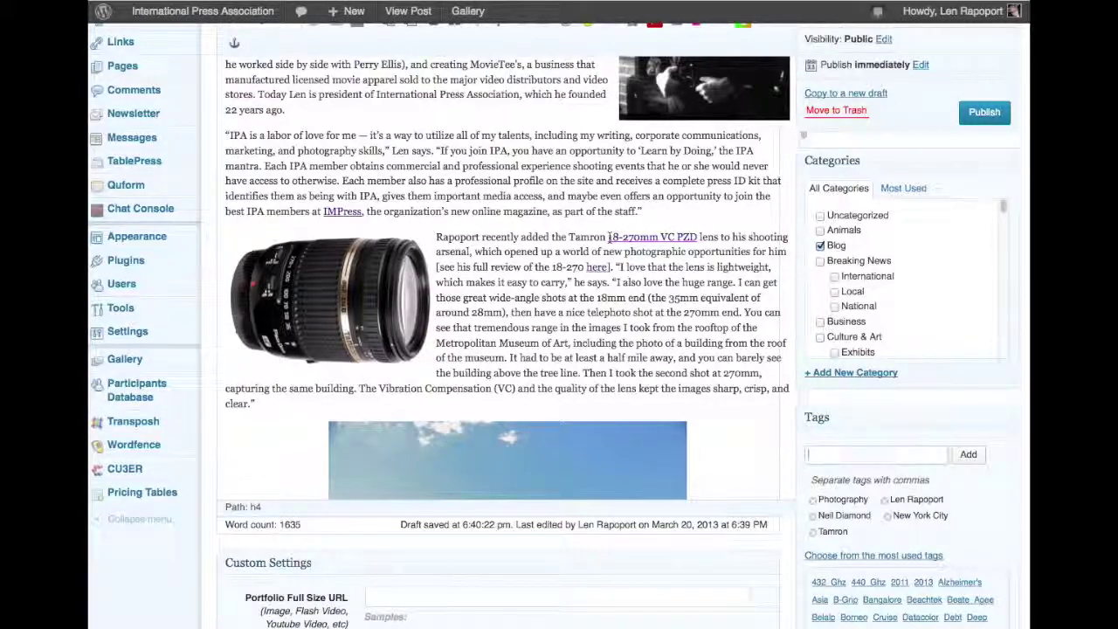
{"action": "left_click_drag", "start_coordinate": [607, 236], "coordinate": [702, 238]}
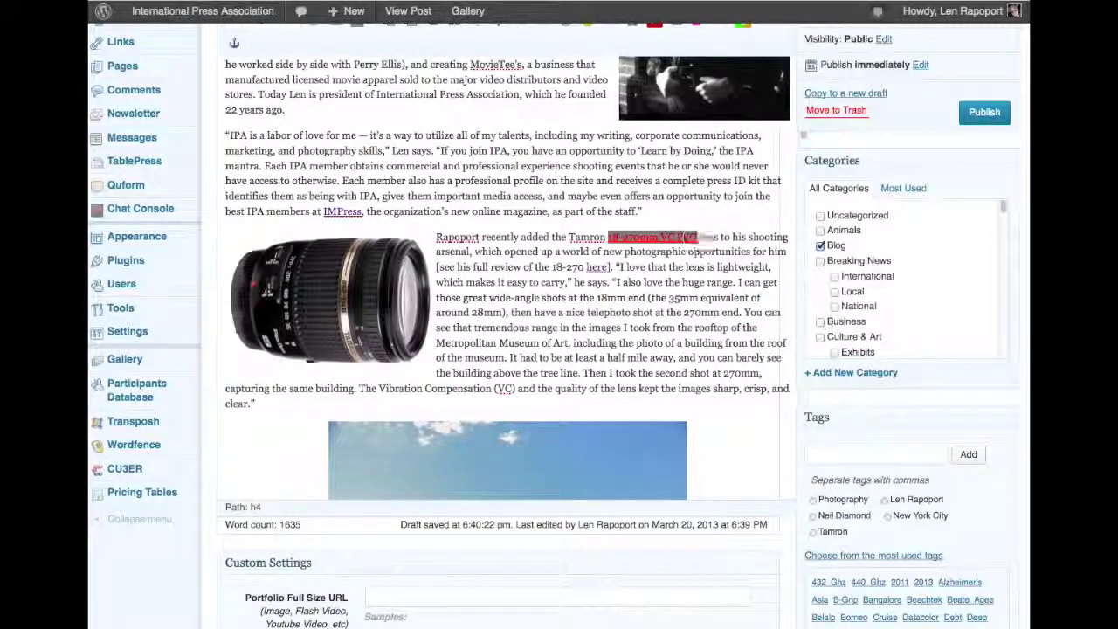
Step: Go to the post's empty Excerpt field and enlarge its text area to more than twice its height
{"action": "scroll", "coordinate": [778, 192], "scroll_direction": "down", "scroll_amount": 5}
{"action": "scroll", "coordinate": [747, 418], "scroll_direction": "down", "scroll_amount": 5}
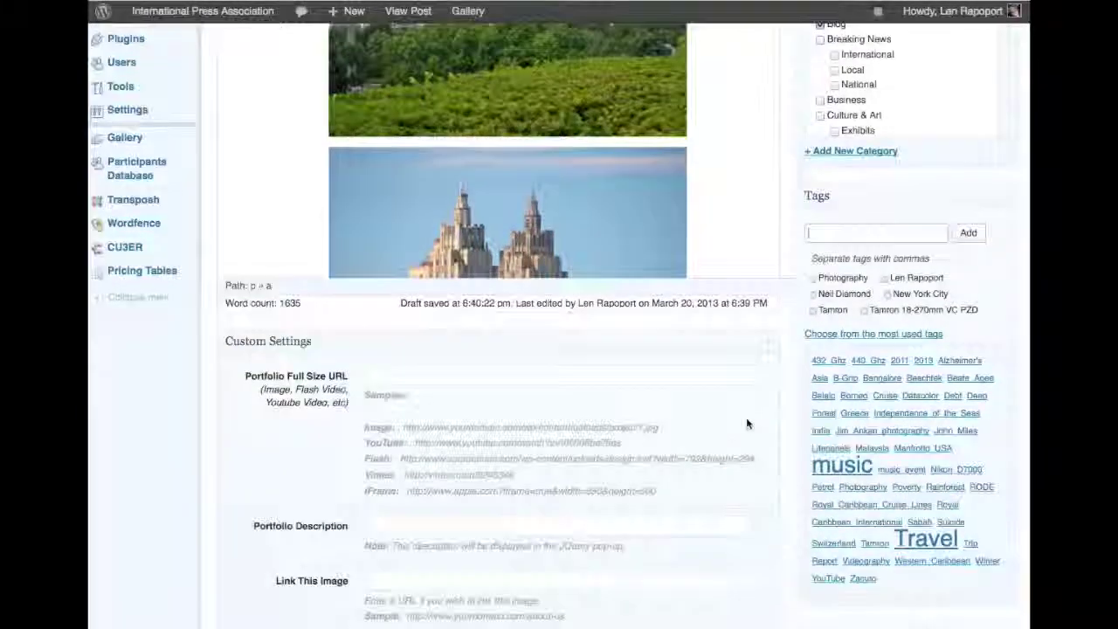
{"action": "scroll", "coordinate": [743, 413], "scroll_direction": "down", "scroll_amount": 5}
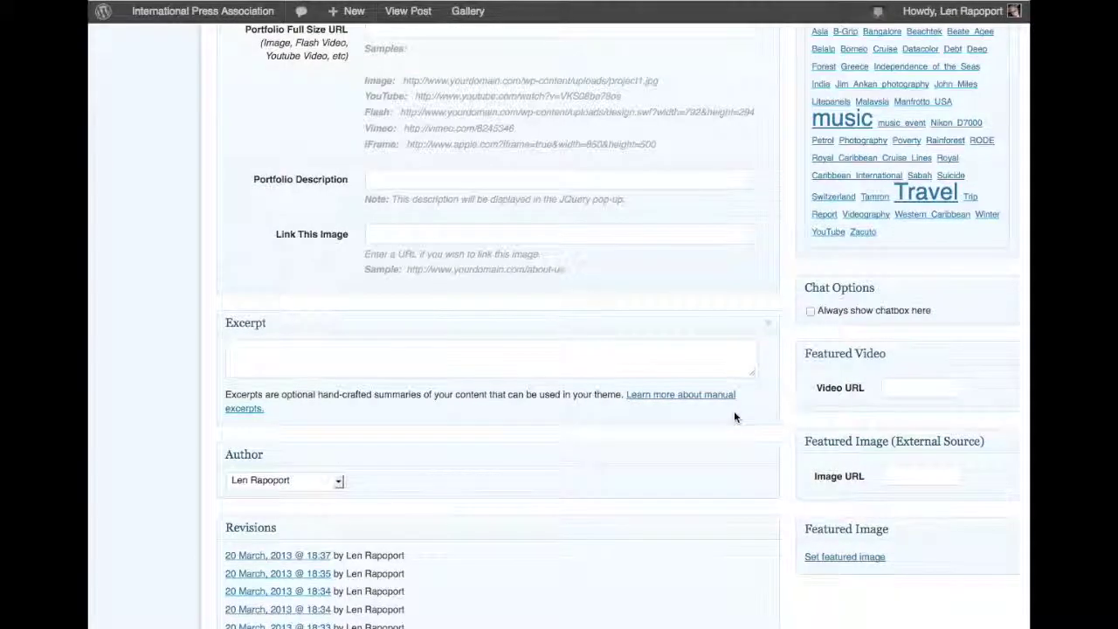
{"action": "scroll", "coordinate": [734, 415], "scroll_direction": "up", "scroll_amount": 3}
{"action": "scroll", "coordinate": [642, 433], "scroll_direction": "down", "scroll_amount": 5}
{"action": "scroll", "coordinate": [642, 432], "scroll_direction": "down", "scroll_amount": 1}
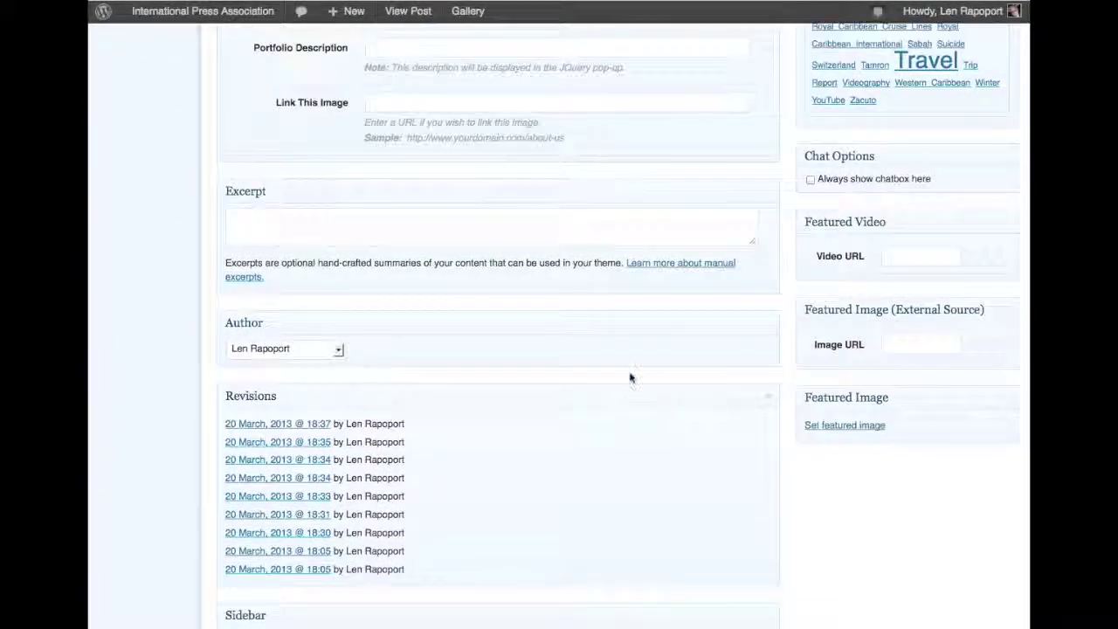
{"action": "left_click", "coordinate": [256, 215]}
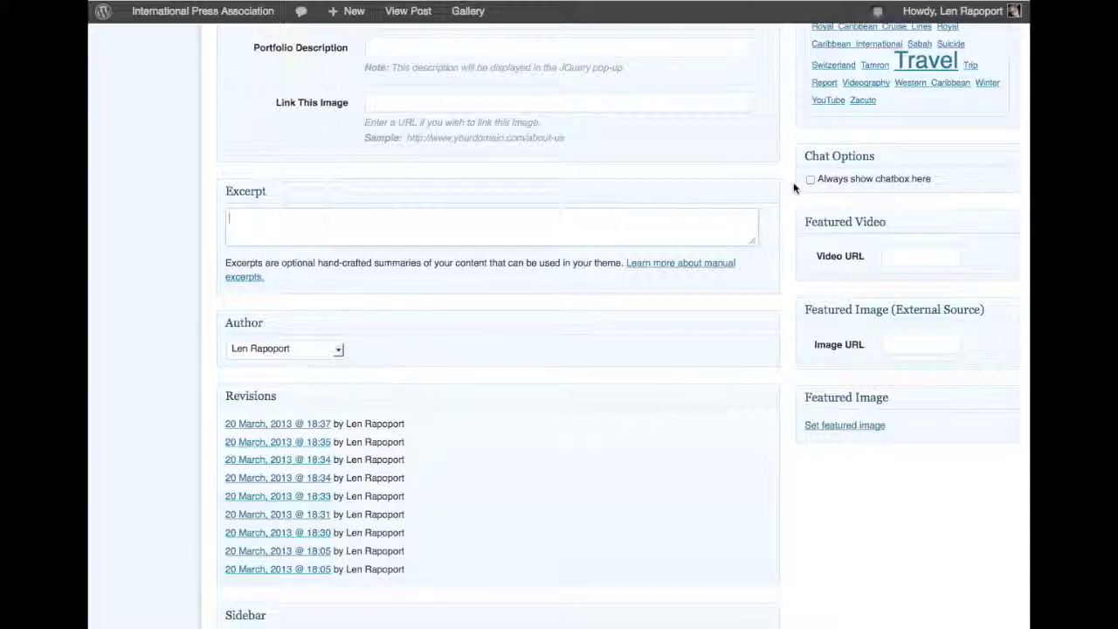
{"action": "left_click_drag", "start_coordinate": [754, 240], "coordinate": [757, 299]}
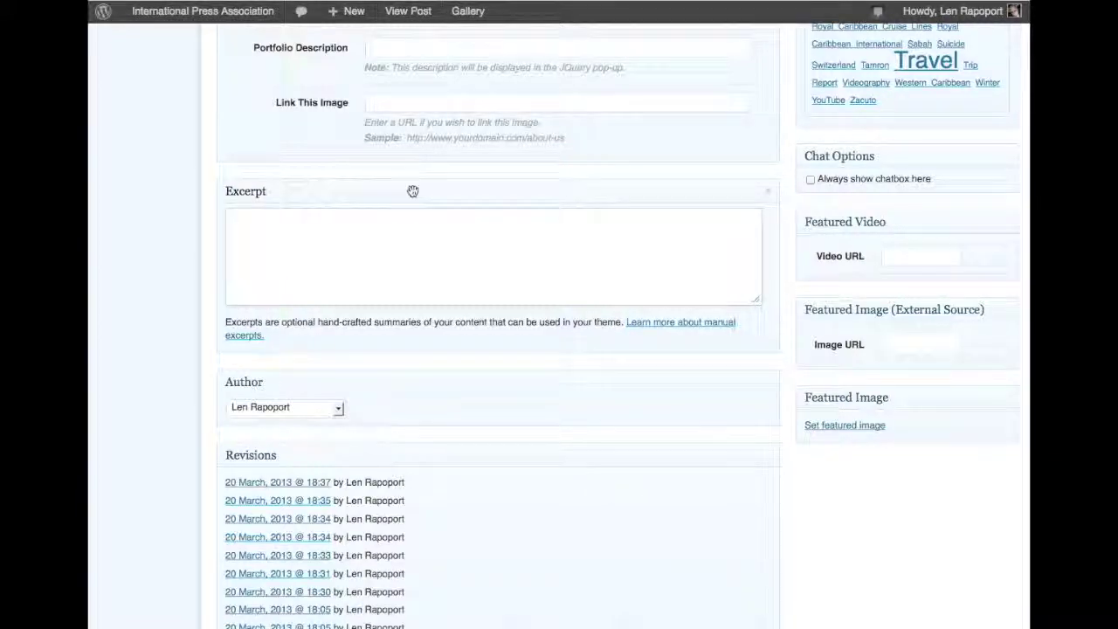
Step: Return to the article's start and highlight the first paragraph's opening lines as possible excerpt text, then clear the selection
{"action": "scroll", "coordinate": [413, 191], "scroll_direction": "up", "scroll_amount": 1}
{"action": "scroll", "coordinate": [412, 191], "scroll_direction": "up", "scroll_amount": 10}
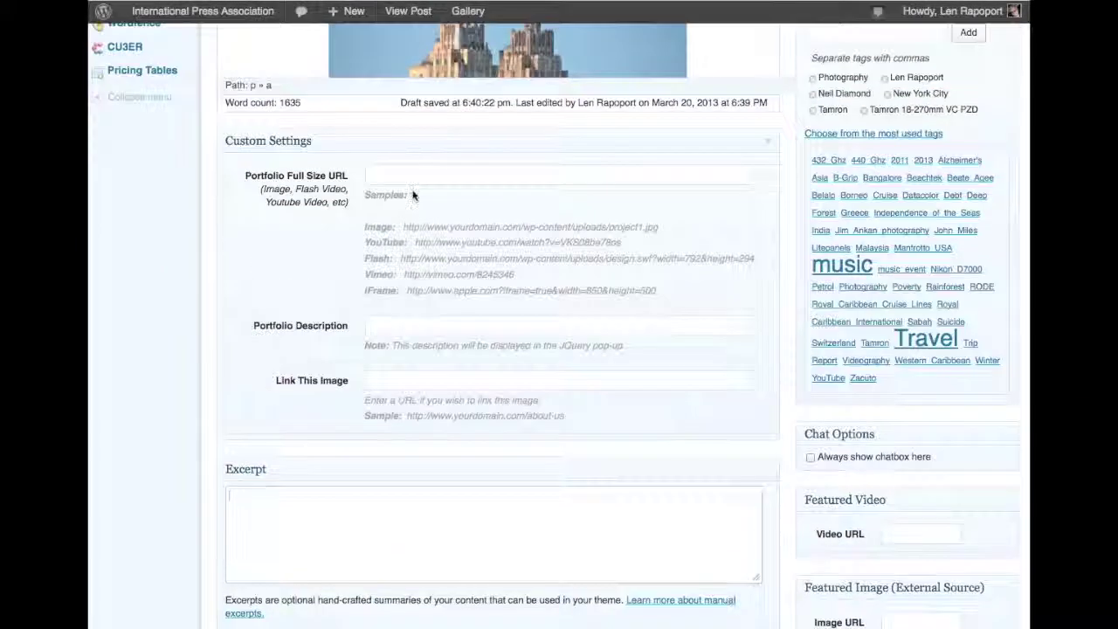
{"action": "scroll", "coordinate": [412, 192], "scroll_direction": "up", "scroll_amount": 10}
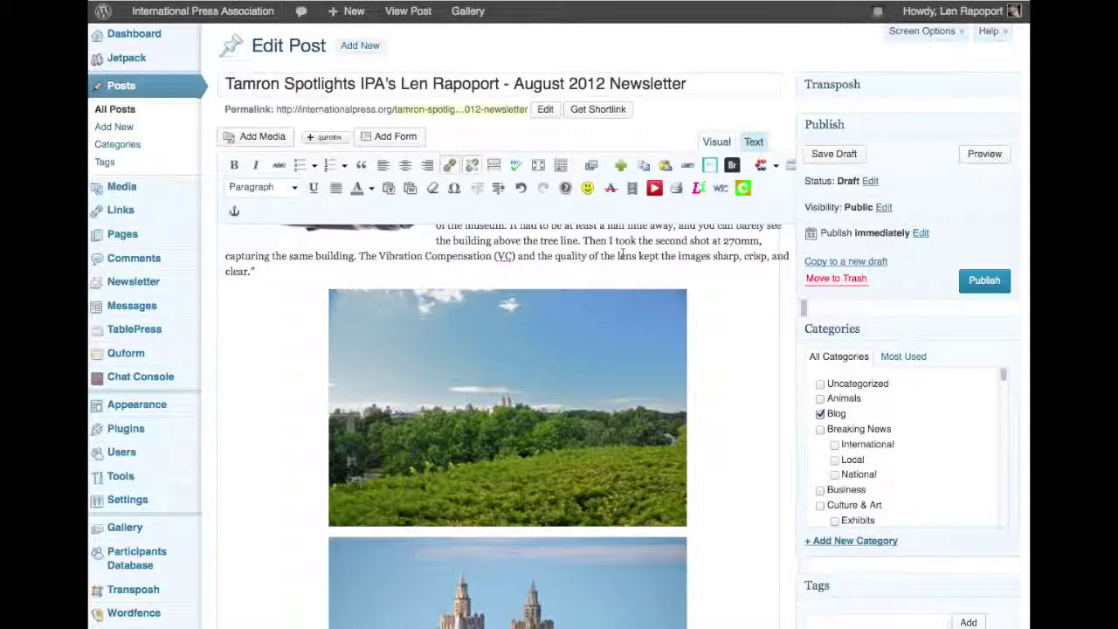
{"action": "scroll", "coordinate": [622, 255], "scroll_direction": "up", "scroll_amount": 10}
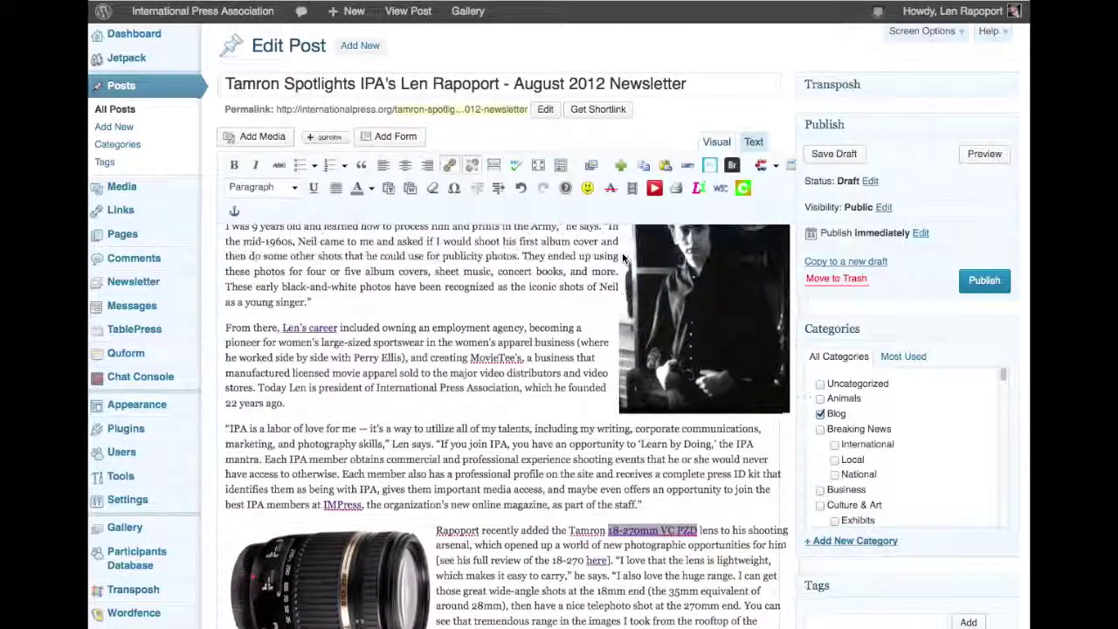
{"action": "scroll", "coordinate": [622, 255], "scroll_direction": "up", "scroll_amount": 5}
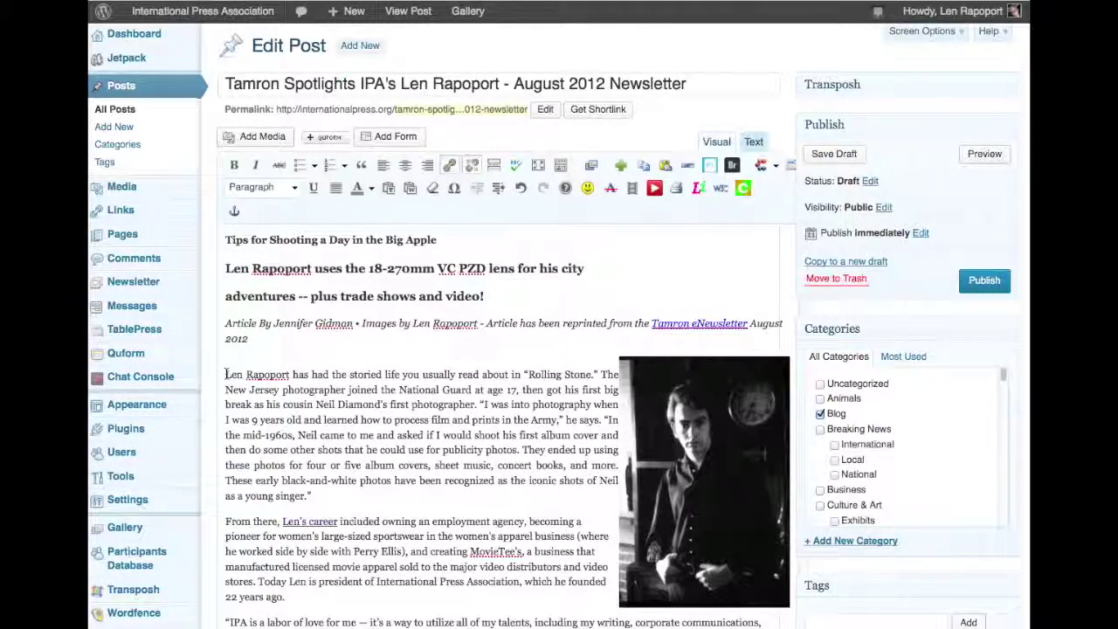
{"action": "left_click_drag", "start_coordinate": [225, 374], "coordinate": [611, 405]}
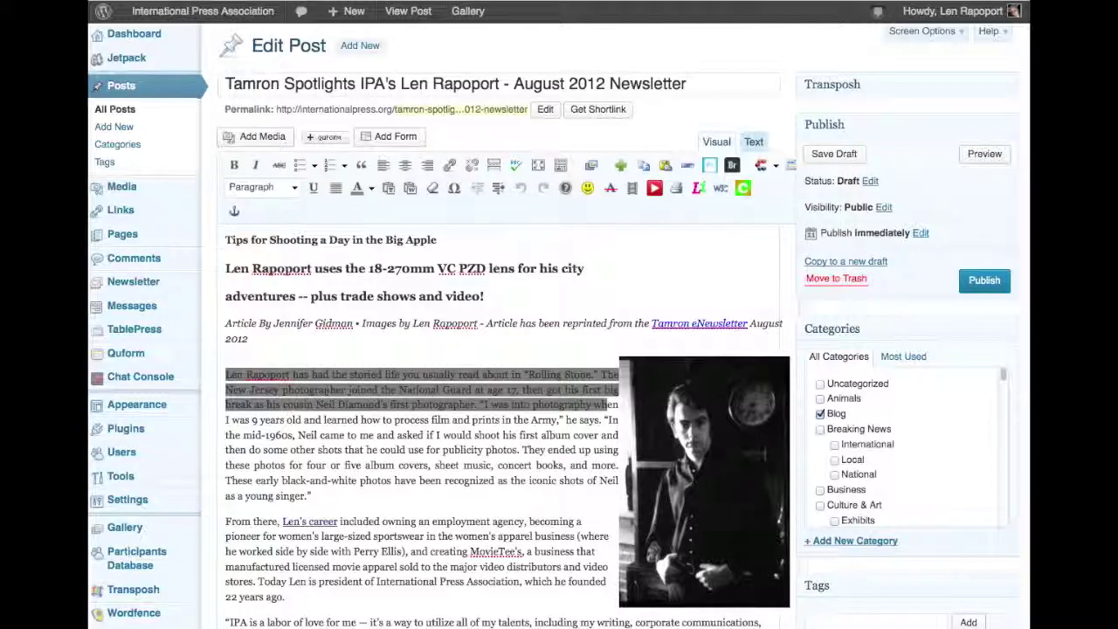
{"action": "left_click", "coordinate": [301, 353]}
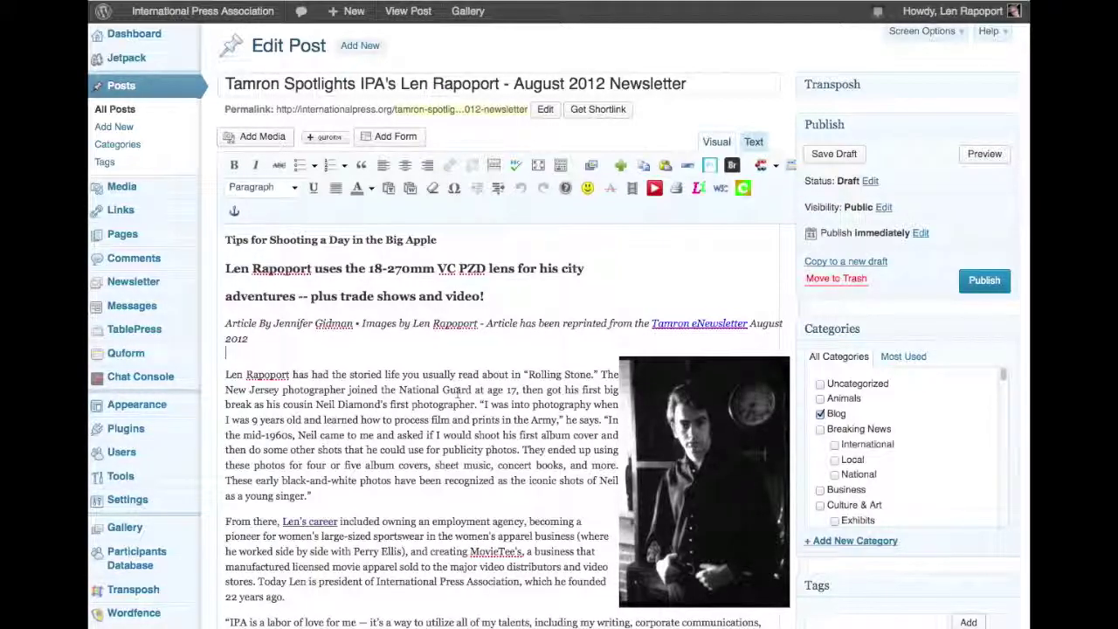
Step: Review the whole article down to its sign-off, followed by the post's tags, custom settings and excerpt area
{"action": "scroll", "coordinate": [458, 393], "scroll_direction": "down", "scroll_amount": 8}
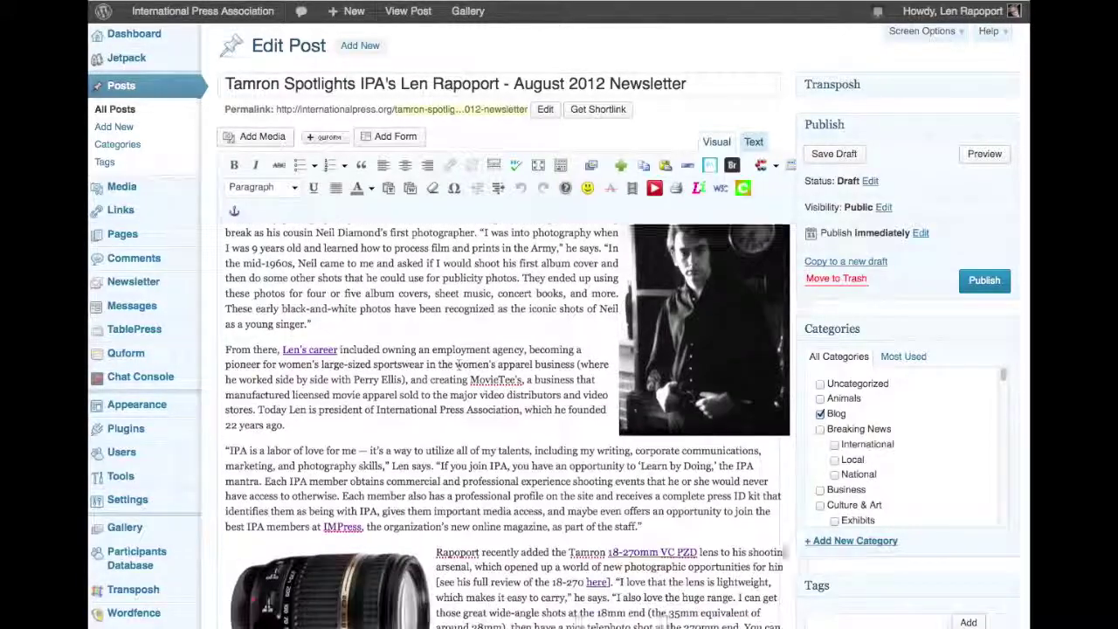
{"action": "scroll", "coordinate": [458, 393], "scroll_direction": "down", "scroll_amount": 14}
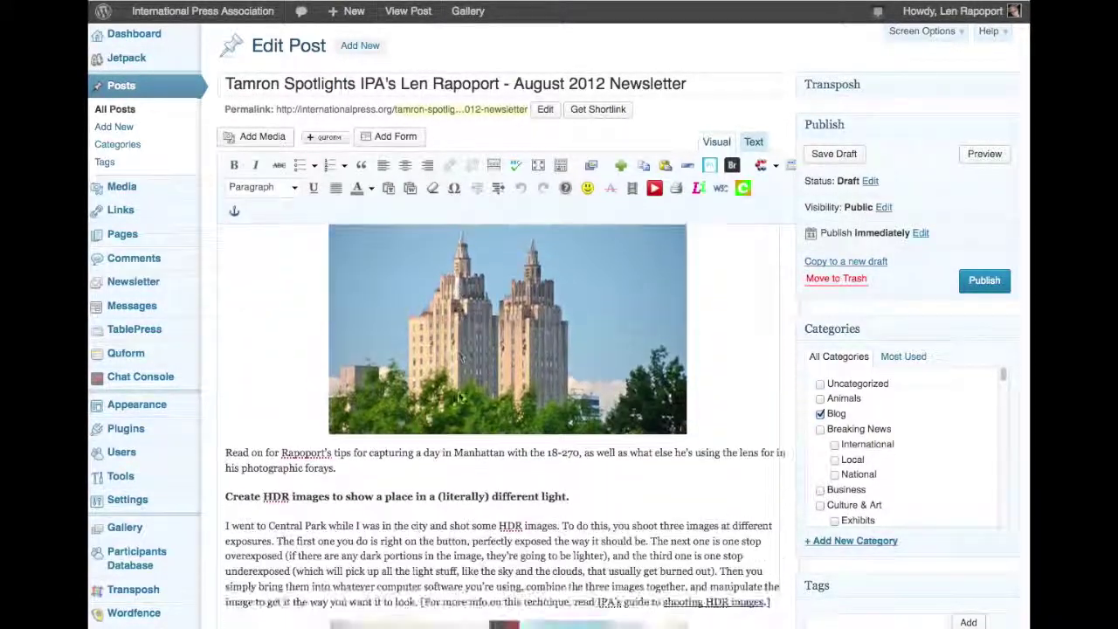
{"action": "scroll", "coordinate": [460, 398], "scroll_direction": "down", "scroll_amount": 18}
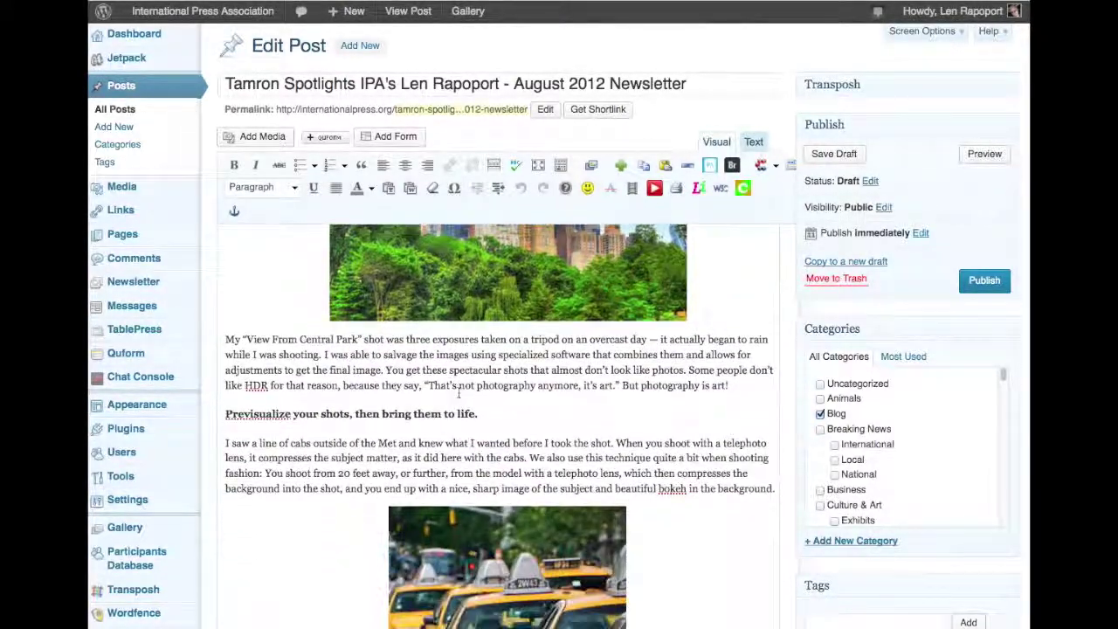
{"action": "scroll", "coordinate": [459, 392], "scroll_direction": "down", "scroll_amount": 16}
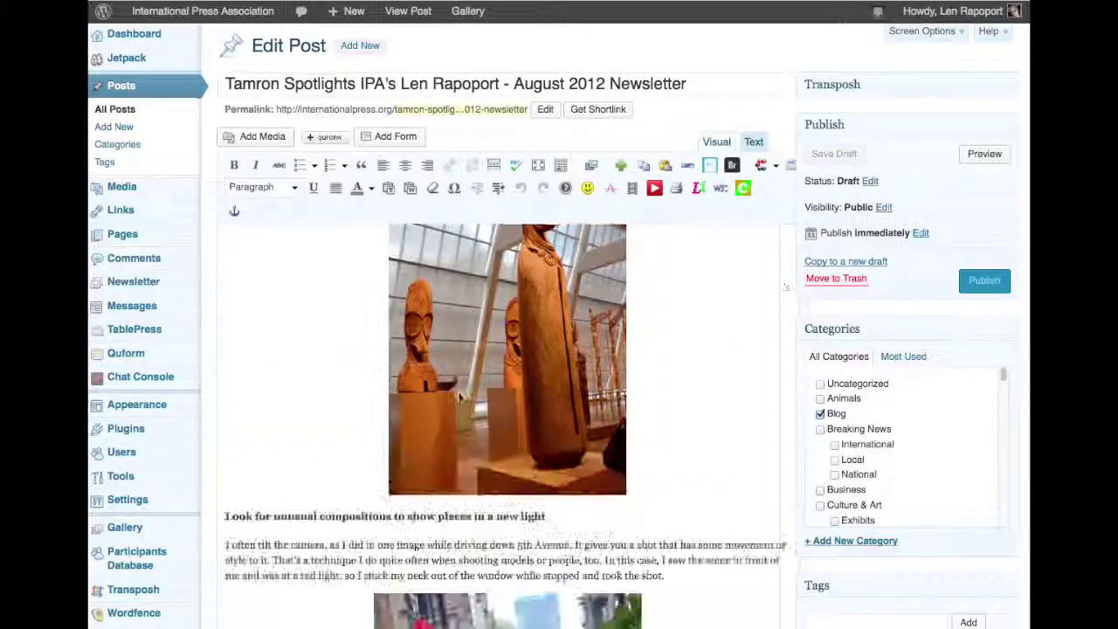
{"action": "scroll", "coordinate": [460, 398], "scroll_direction": "down", "scroll_amount": 12}
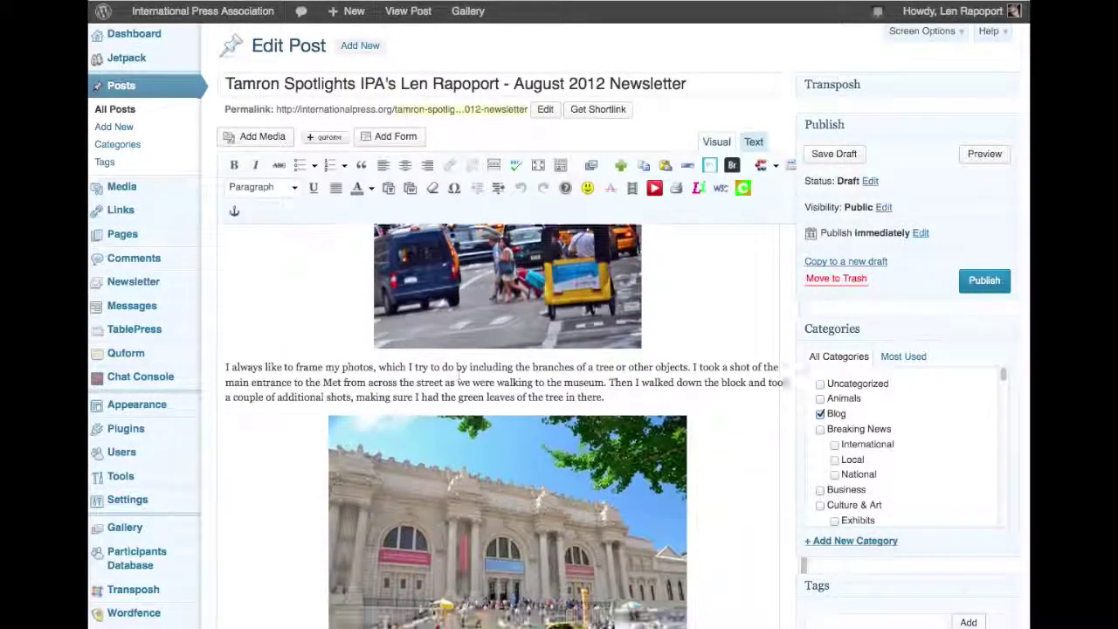
{"action": "scroll", "coordinate": [460, 398], "scroll_direction": "down", "scroll_amount": 10}
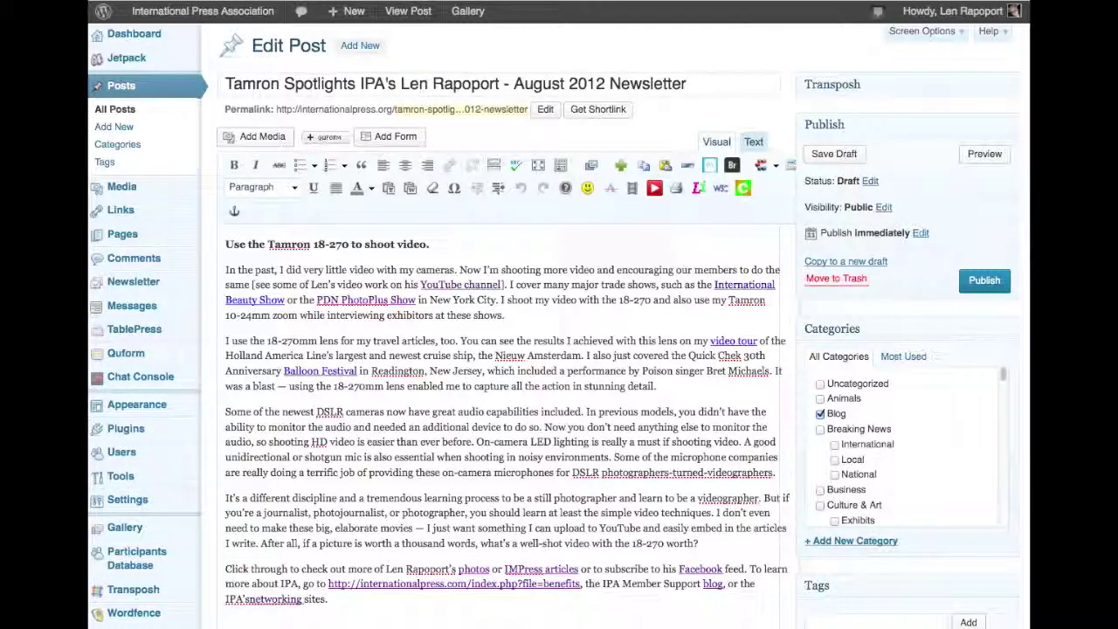
{"action": "scroll", "coordinate": [1024, 253], "scroll_direction": "down", "scroll_amount": 5}
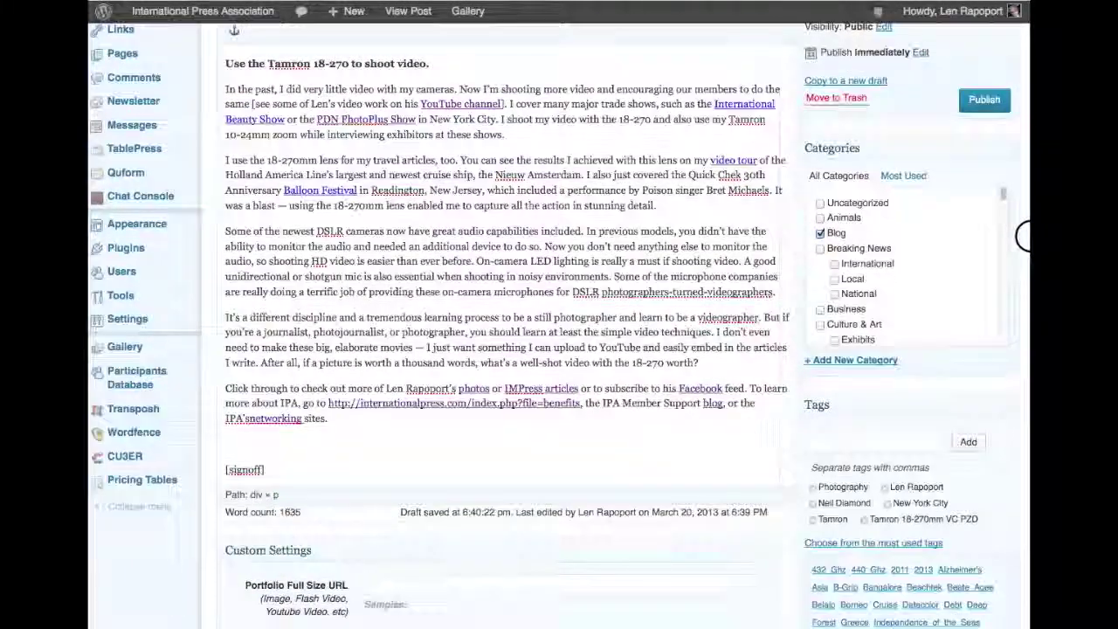
{"action": "scroll", "coordinate": [1024, 258], "scroll_direction": "down", "scroll_amount": 2}
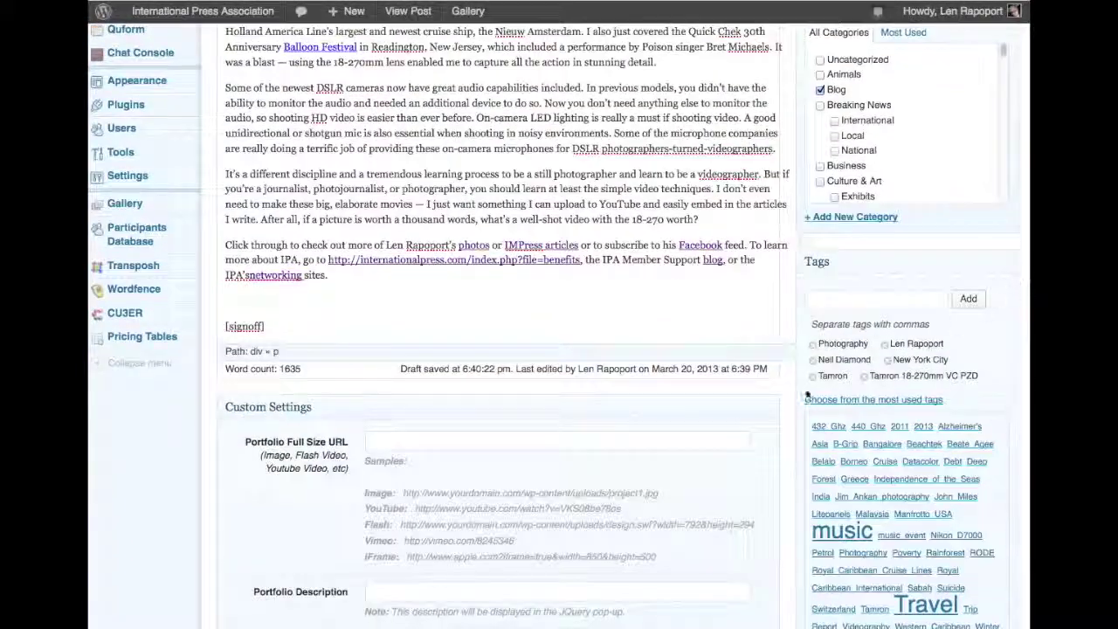
{"action": "scroll", "coordinate": [1023, 303], "scroll_direction": "down", "scroll_amount": 3}
{"action": "scroll", "coordinate": [1022, 302], "scroll_direction": "down", "scroll_amount": 5}
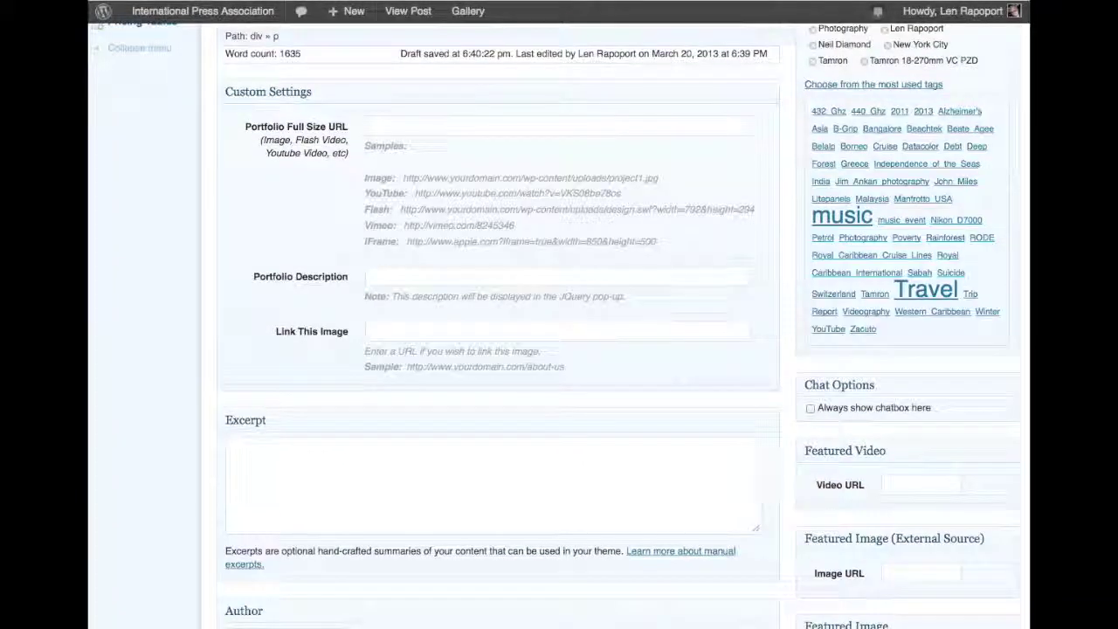
Step: Enter the author's full name in the Excerpt field and highlight it
{"action": "left_click", "coordinate": [282, 448]}
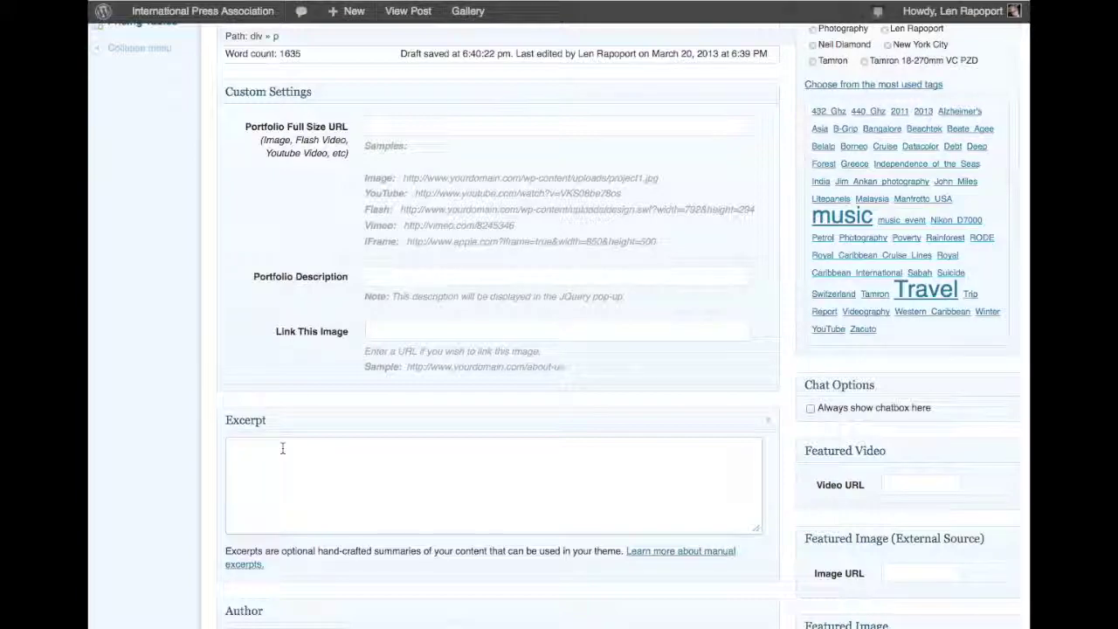
{"action": "type", "text": "Len Rapopo"}
{"action": "left_click_drag", "start_coordinate": [305, 446], "coordinate": [230, 445]}
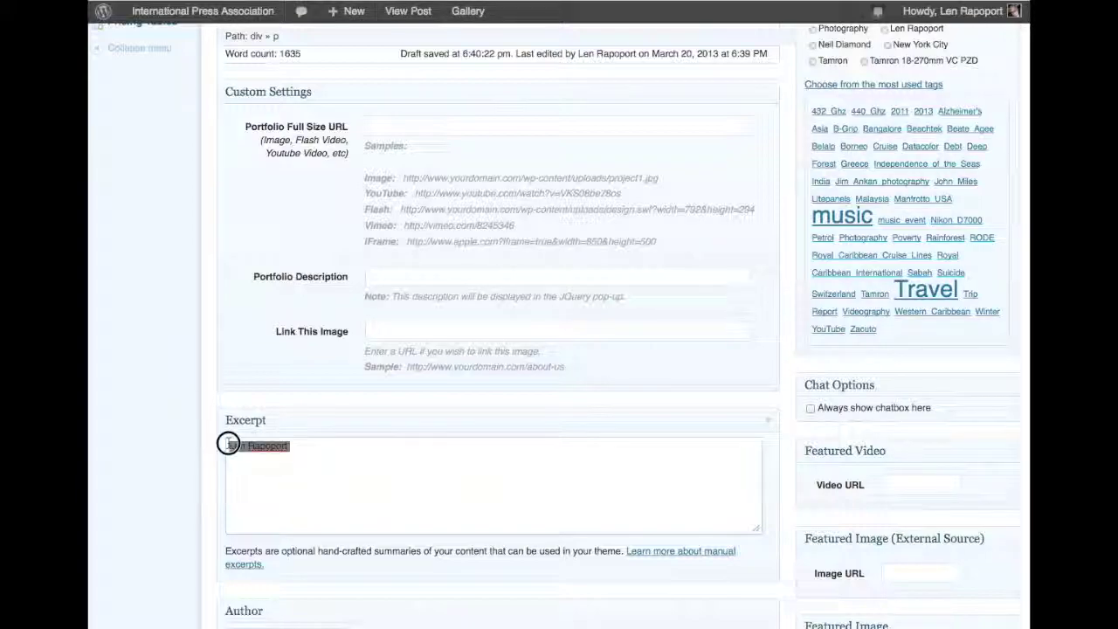
Step: Look over the post's author and revisions sections, then skim the article's text and images back to its opening headings
{"action": "scroll", "coordinate": [512, 463], "scroll_direction": "down", "scroll_amount": 5}
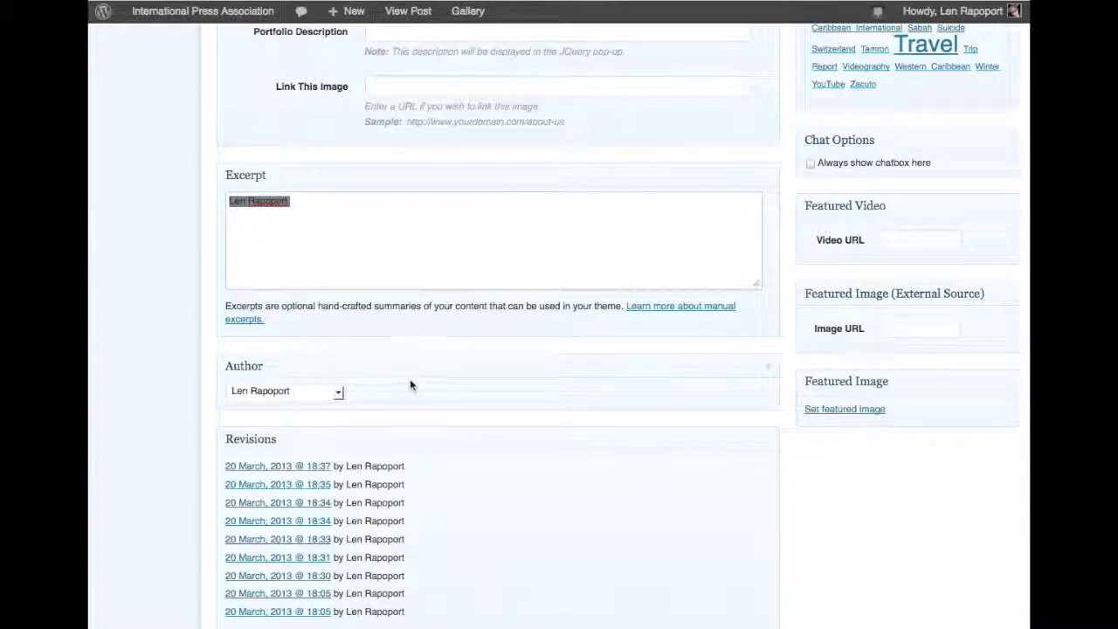
{"action": "scroll", "coordinate": [410, 380], "scroll_direction": "down", "scroll_amount": 1}
{"action": "scroll", "coordinate": [411, 384], "scroll_direction": "up", "scroll_amount": 15}
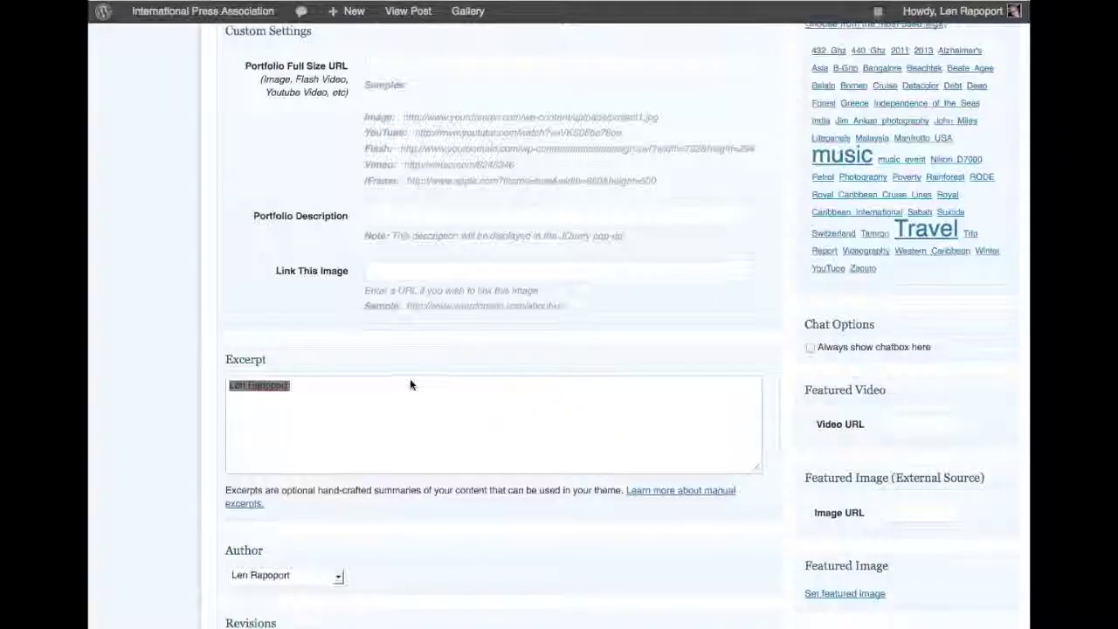
{"action": "scroll", "coordinate": [411, 385], "scroll_direction": "up", "scroll_amount": 3}
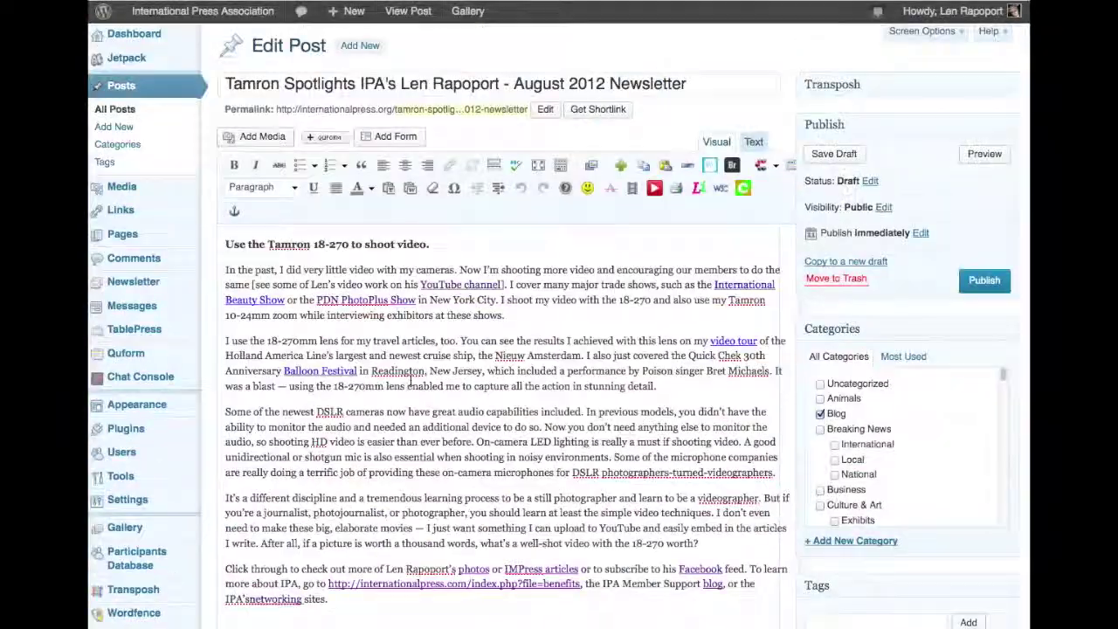
{"action": "scroll", "coordinate": [410, 382], "scroll_direction": "down", "scroll_amount": 3}
{"action": "scroll", "coordinate": [411, 382], "scroll_direction": "up", "scroll_amount": 10}
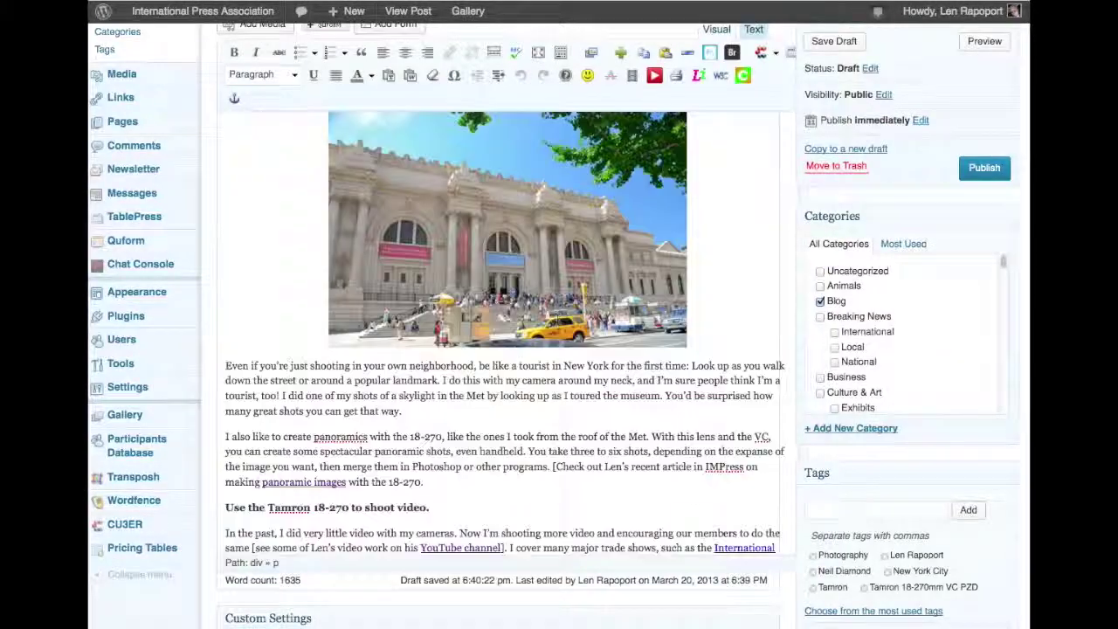
{"action": "scroll", "coordinate": [671, 275], "scroll_direction": "down", "scroll_amount": 15}
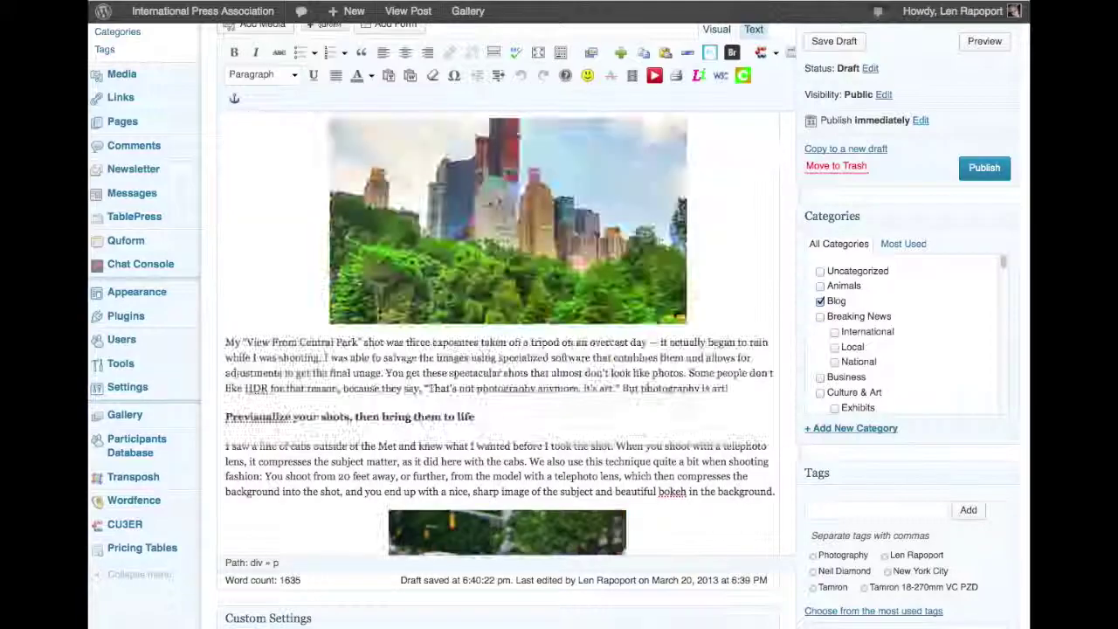
{"action": "scroll", "coordinate": [671, 275], "scroll_direction": "up", "scroll_amount": 15}
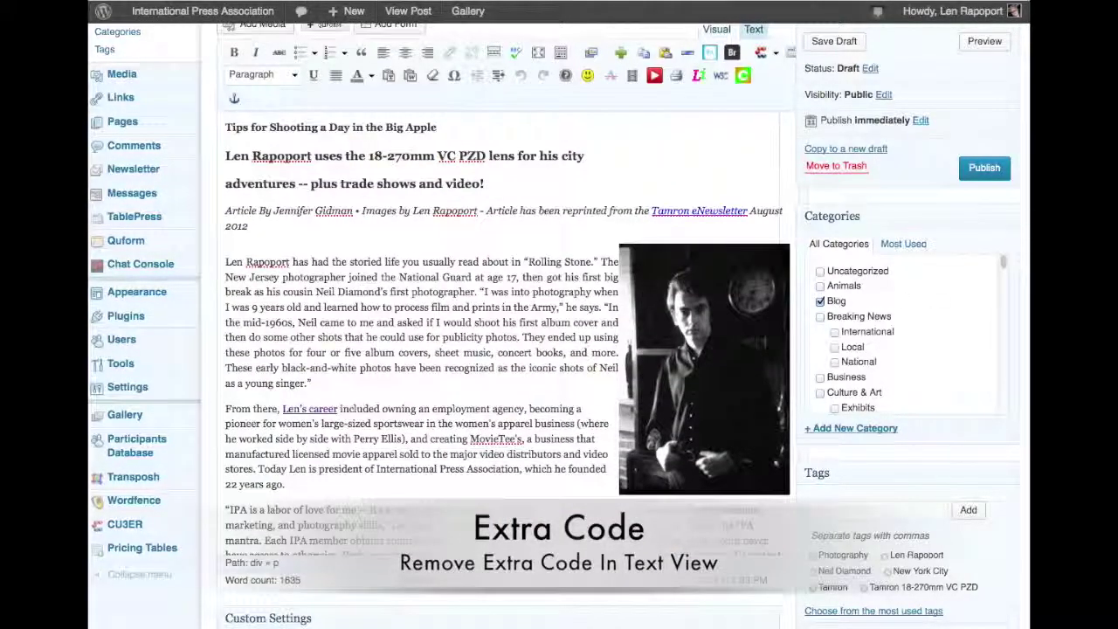
{"action": "scroll", "coordinate": [716, 164], "scroll_direction": "up", "scroll_amount": 2}
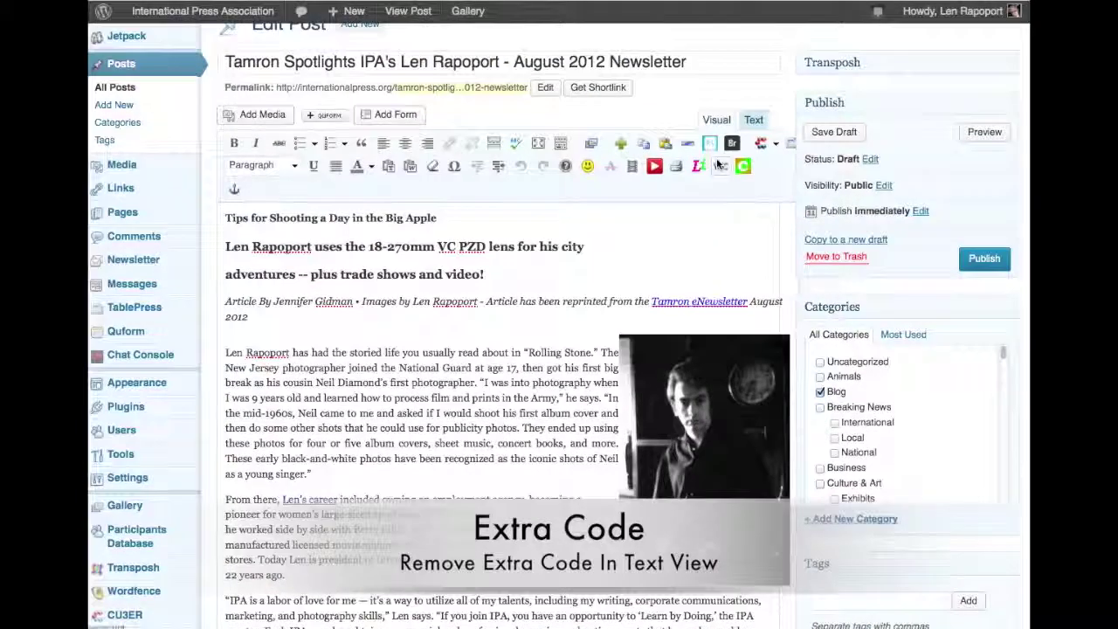
Step: Show the article's HTML source and delete the stray closing div tag before the "From there" paragraph
{"action": "left_click", "coordinate": [753, 122]}
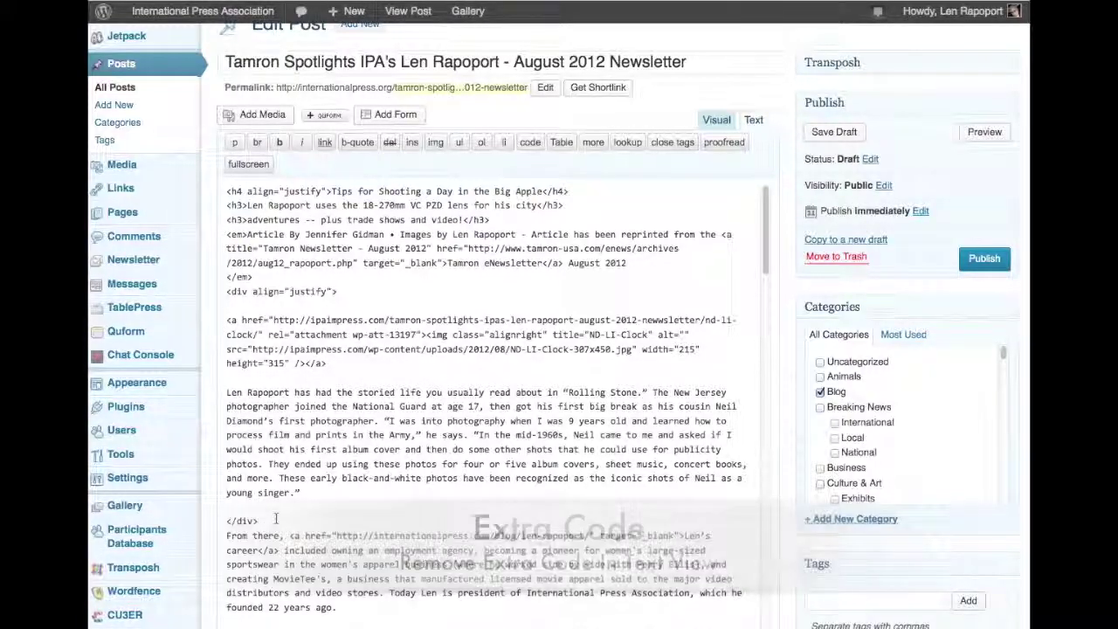
{"action": "scroll", "coordinate": [278, 507], "scroll_direction": "down", "scroll_amount": 1}
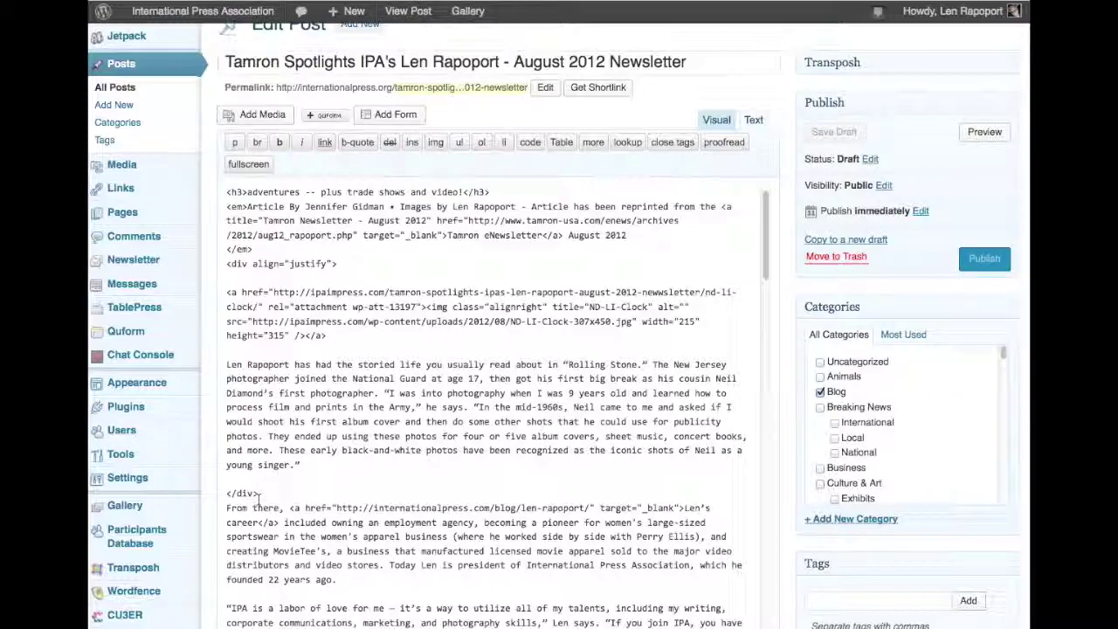
{"action": "scroll", "coordinate": [292, 493], "scroll_direction": "down", "scroll_amount": 5}
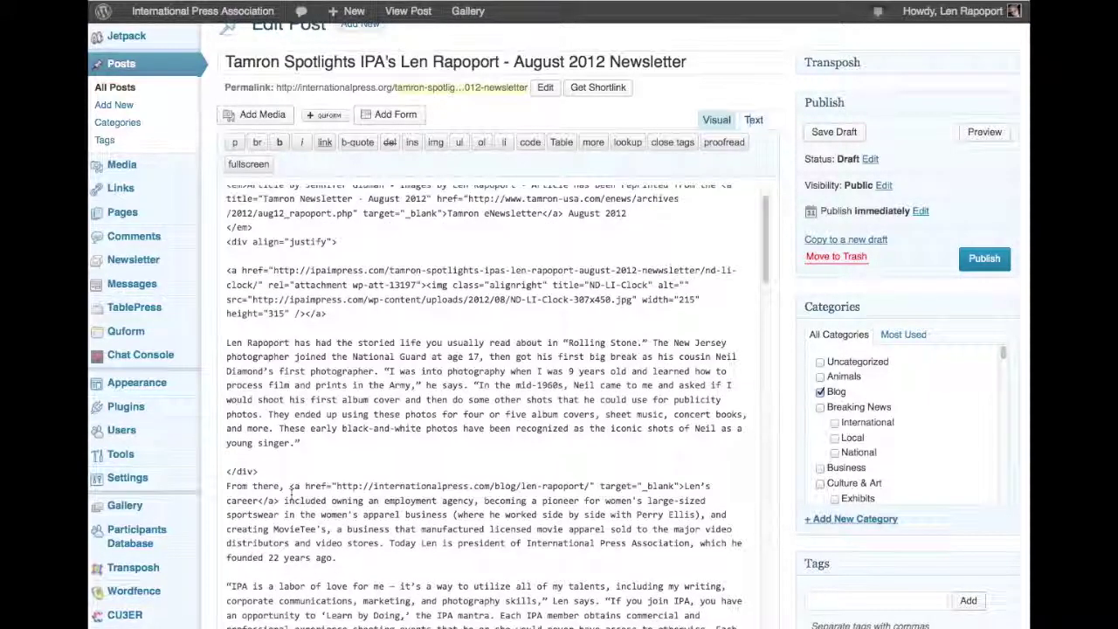
{"action": "scroll", "coordinate": [292, 489], "scroll_direction": "down", "scroll_amount": 2}
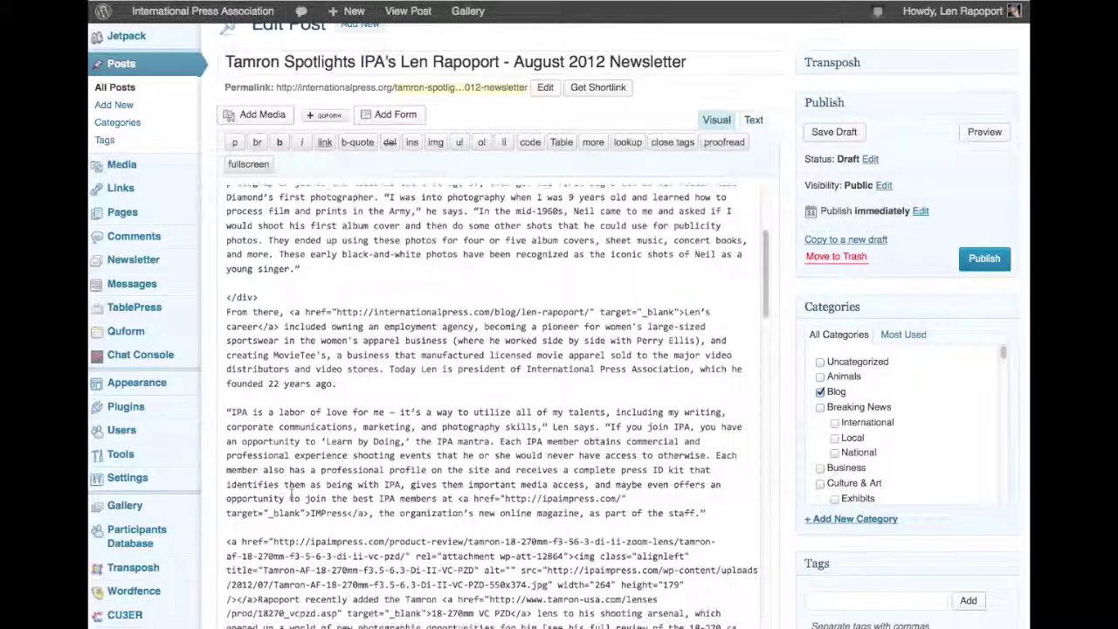
{"action": "scroll", "coordinate": [295, 454], "scroll_direction": "down", "scroll_amount": 2}
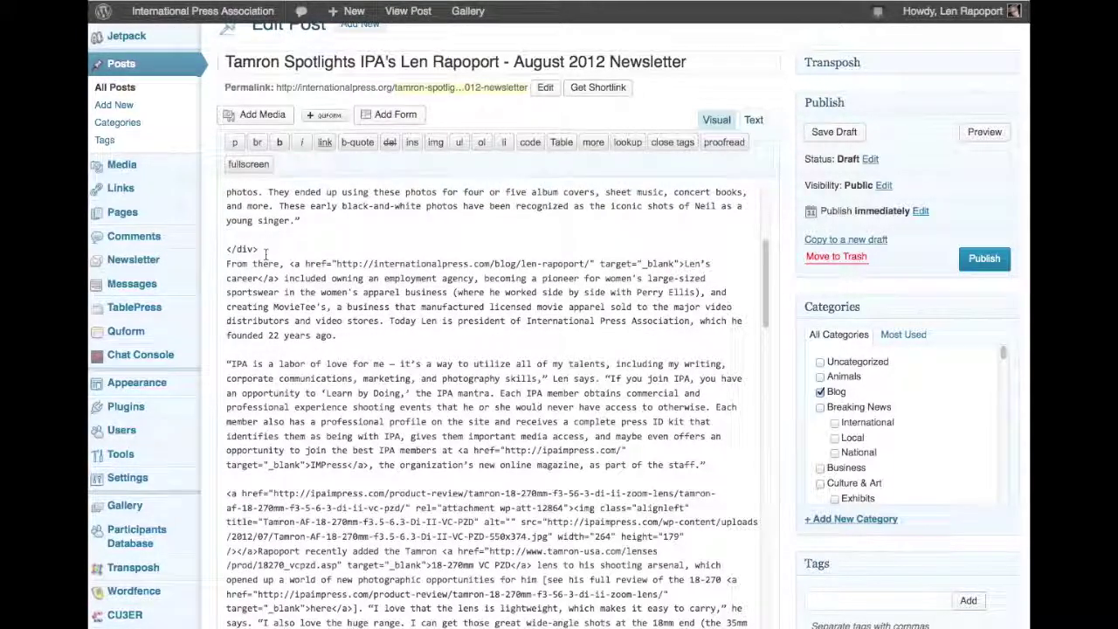
{"action": "left_click_drag", "start_coordinate": [259, 249], "coordinate": [207, 248]}
{"action": "key", "text": "Delete"}
Step: Insert a blank line before the Bldg_18mm image code and another between it and the bldg_270 image code
{"action": "scroll", "coordinate": [384, 256], "scroll_direction": "up", "scroll_amount": 5}
{"action": "scroll", "coordinate": [384, 256], "scroll_direction": "up", "scroll_amount": 2}
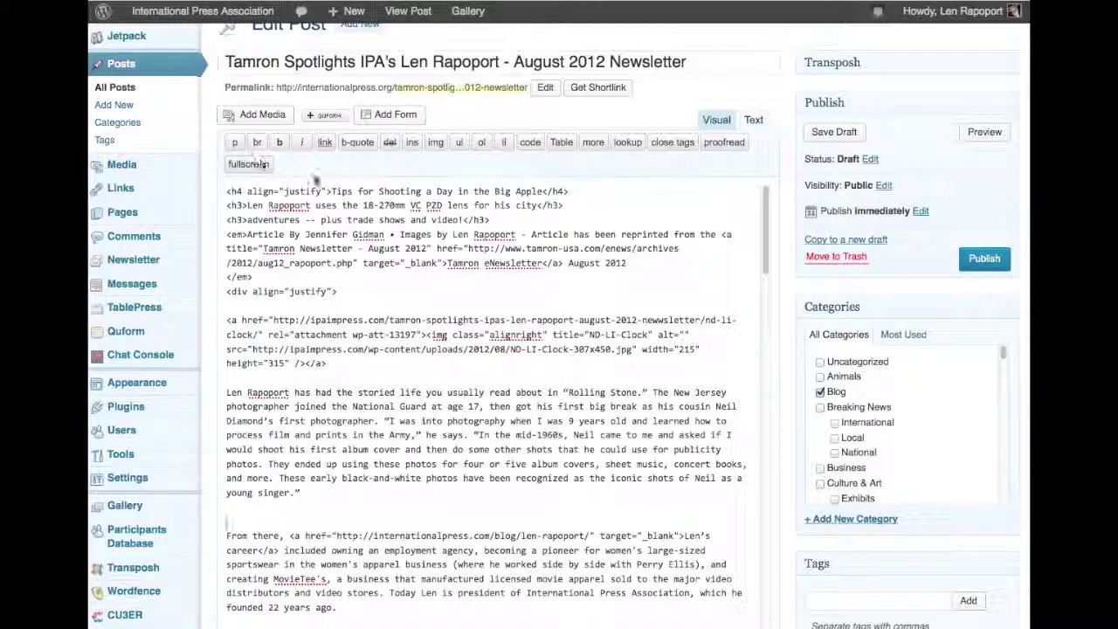
{"action": "scroll", "coordinate": [390, 363], "scroll_direction": "down", "scroll_amount": 10}
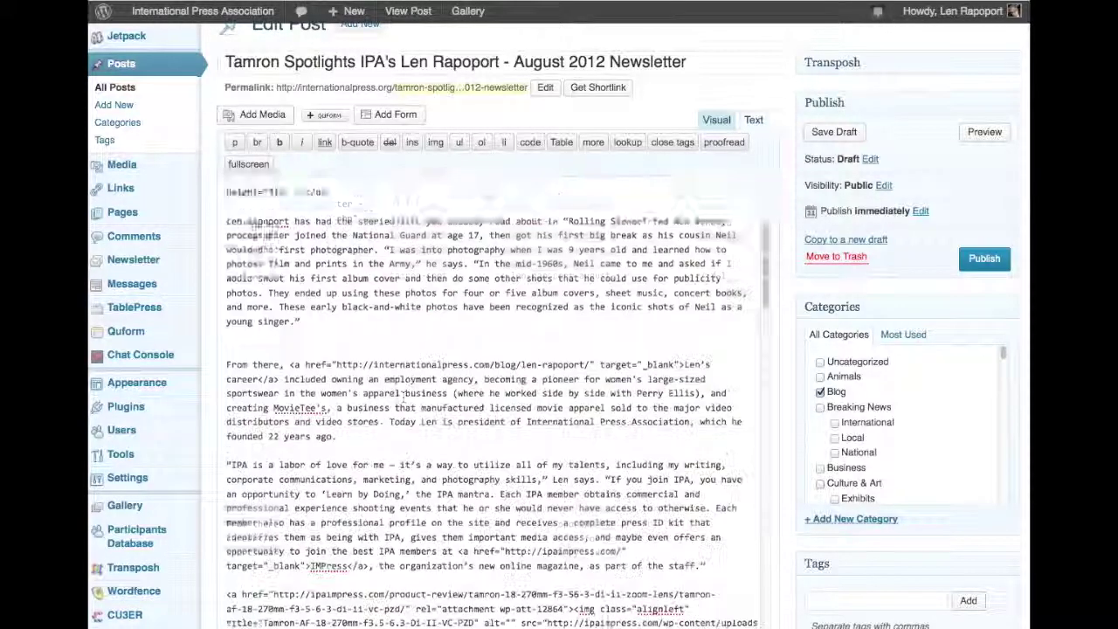
{"action": "scroll", "coordinate": [402, 364], "scroll_direction": "down", "scroll_amount": 3}
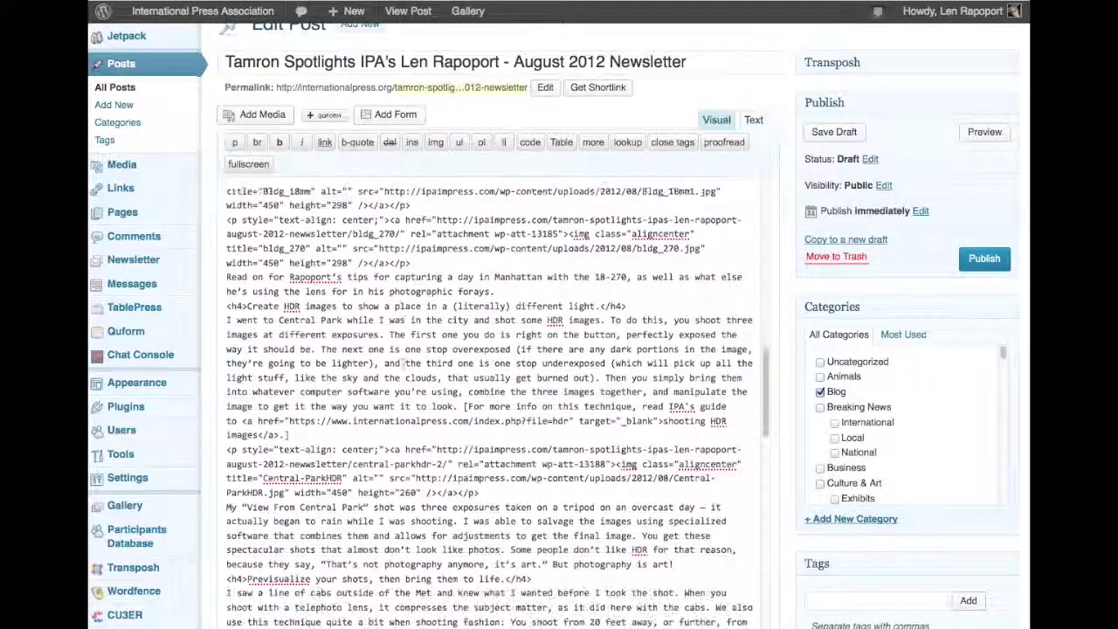
{"action": "scroll", "coordinate": [403, 364], "scroll_direction": "up", "scroll_amount": 2}
{"action": "scroll", "coordinate": [403, 363], "scroll_direction": "up", "scroll_amount": 3}
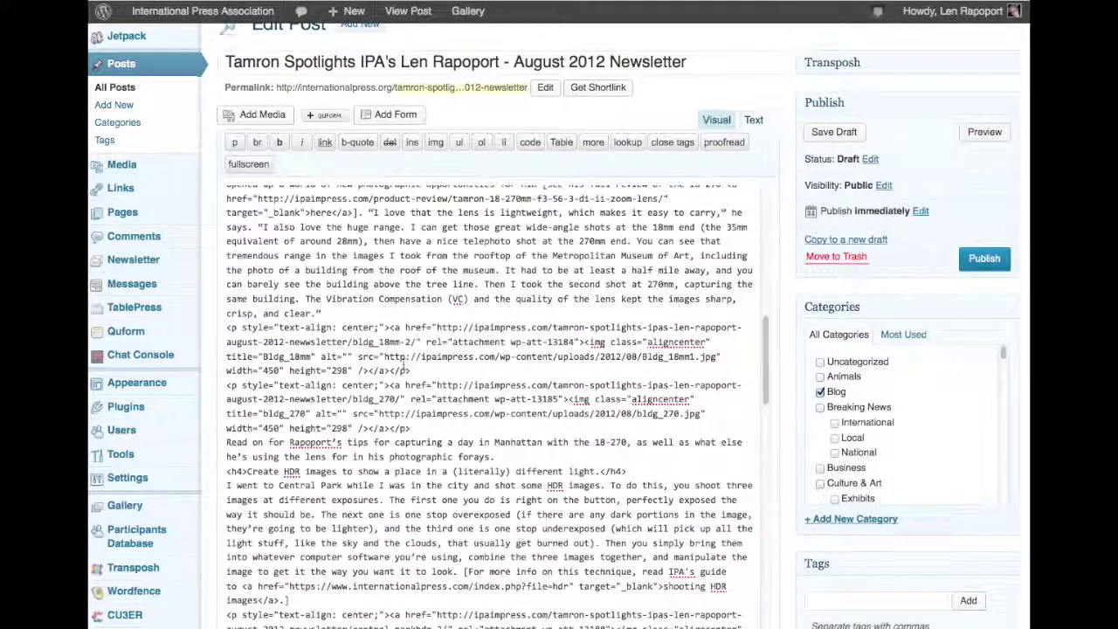
{"action": "left_click", "coordinate": [324, 312]}
{"action": "key", "text": "Return"}
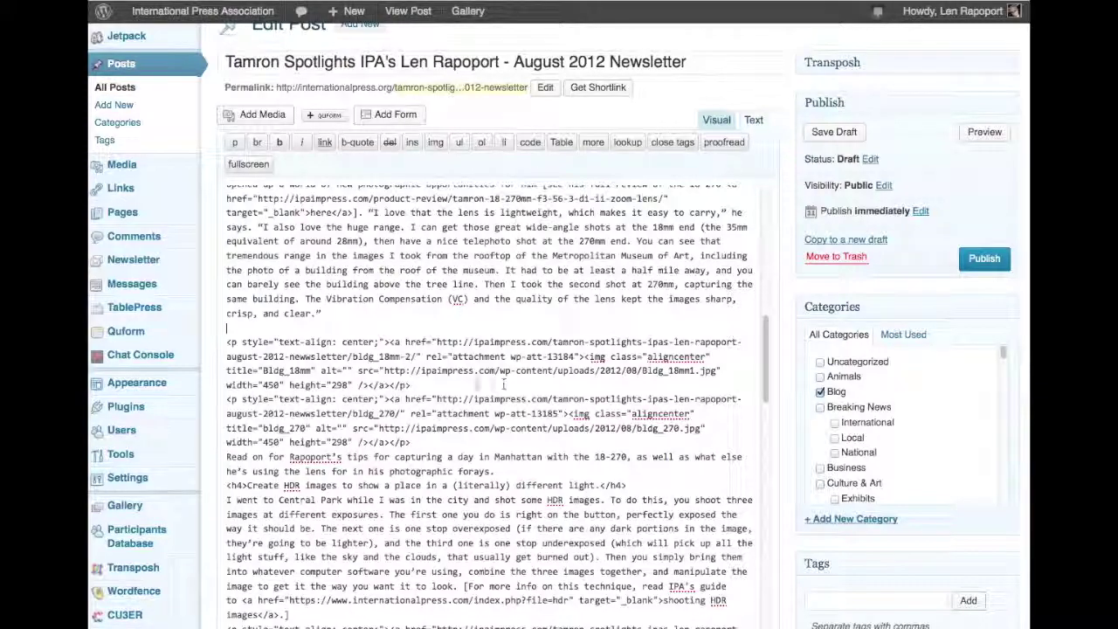
{"action": "left_click", "coordinate": [422, 385]}
{"action": "key", "text": "Return"}
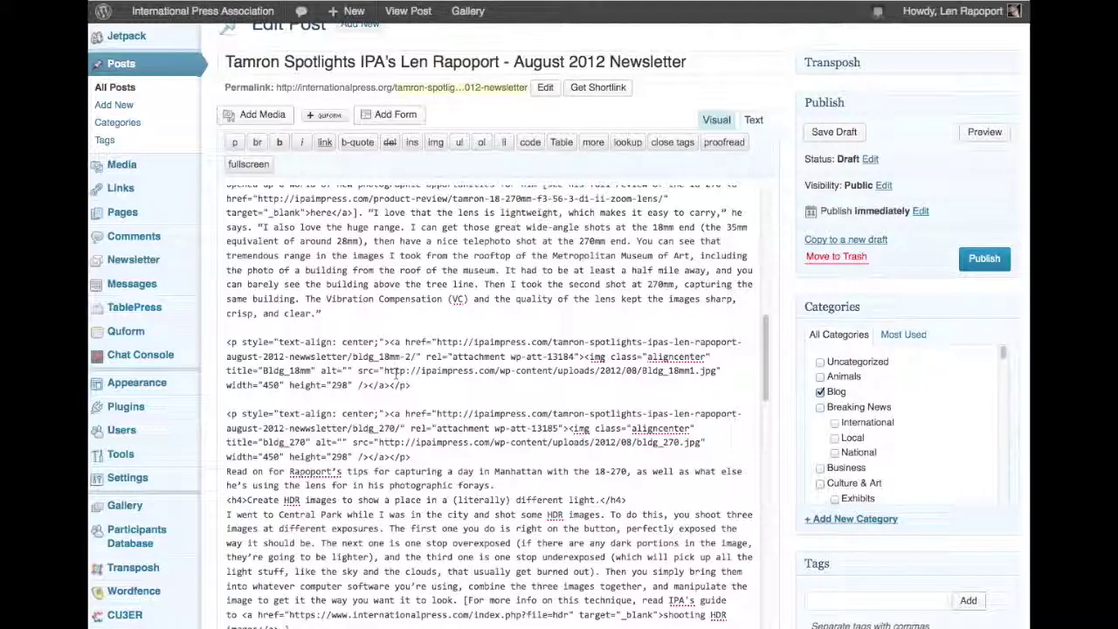
Step: Highlight the source URL ending in Bldg_18mm1.jpg in the first building image's code, then clear the selection
{"action": "left_click_drag", "start_coordinate": [385, 371], "coordinate": [715, 370]}
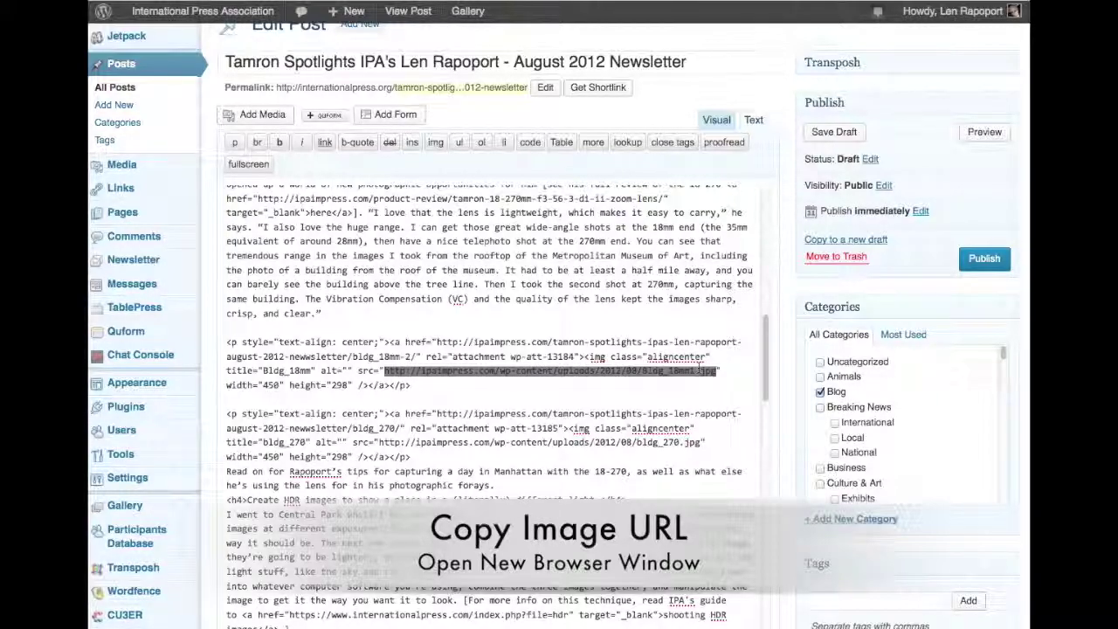
{"action": "left_click", "coordinate": [492, 392]}
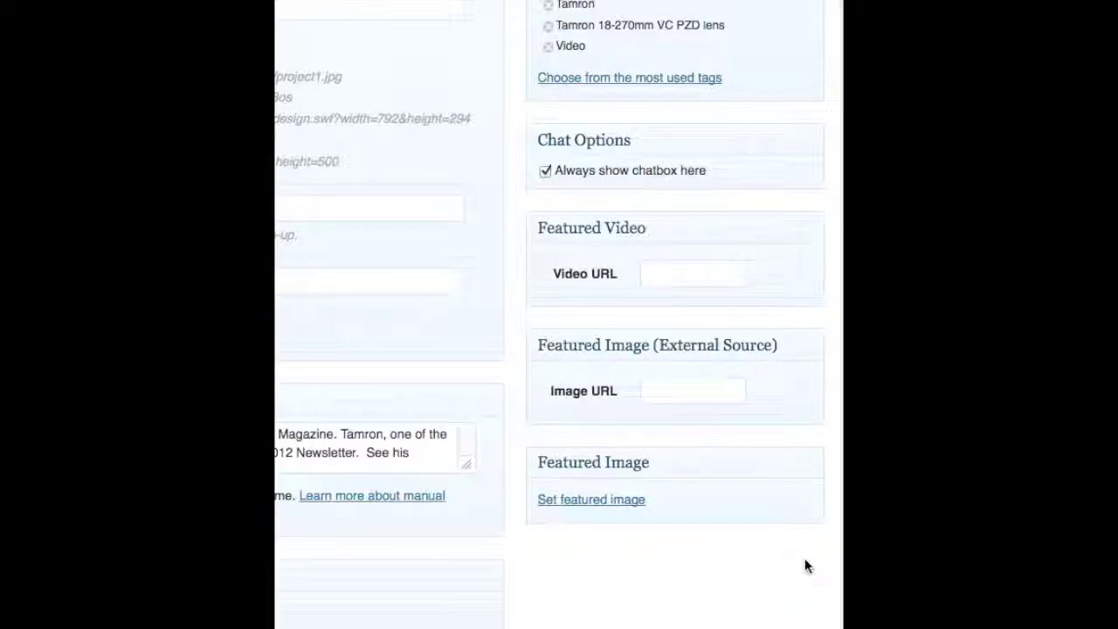
Step: Upload Tamron-HdrS.jpg from the Desktop and set it as the post's featured image
{"action": "left_click", "coordinate": [577, 500]}
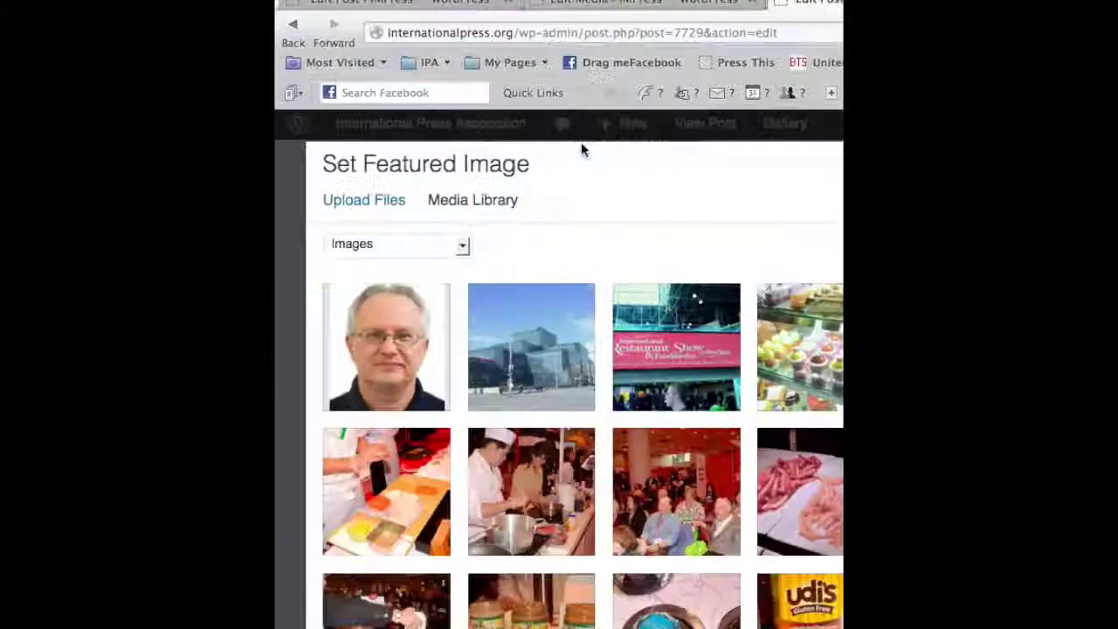
{"action": "left_click", "coordinate": [347, 207]}
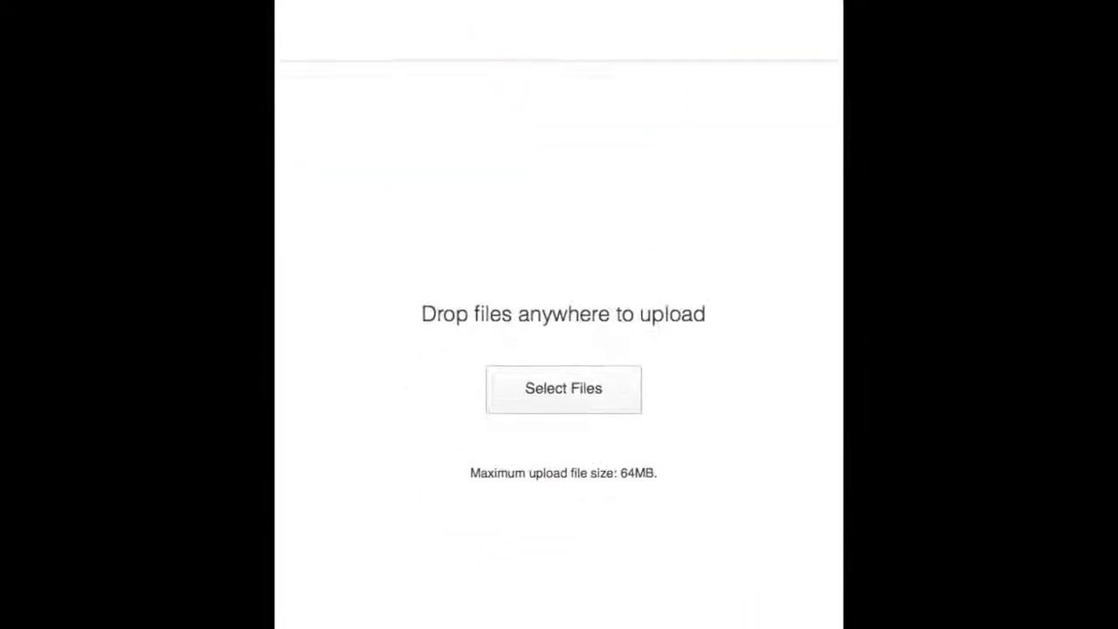
{"action": "left_click", "coordinate": [568, 384]}
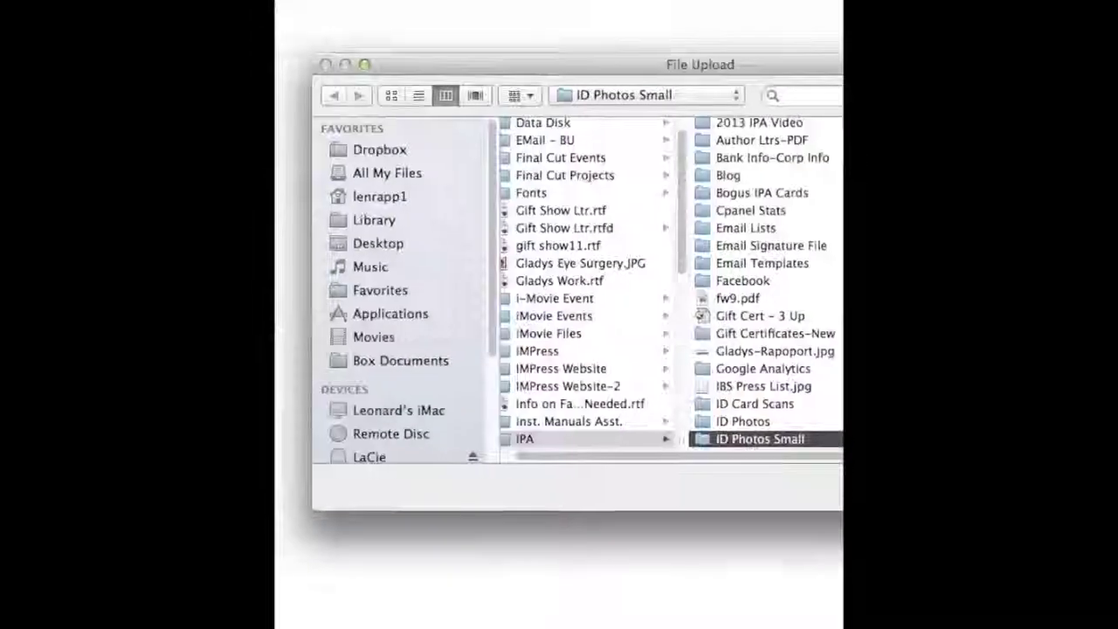
{"action": "left_click", "coordinate": [360, 249]}
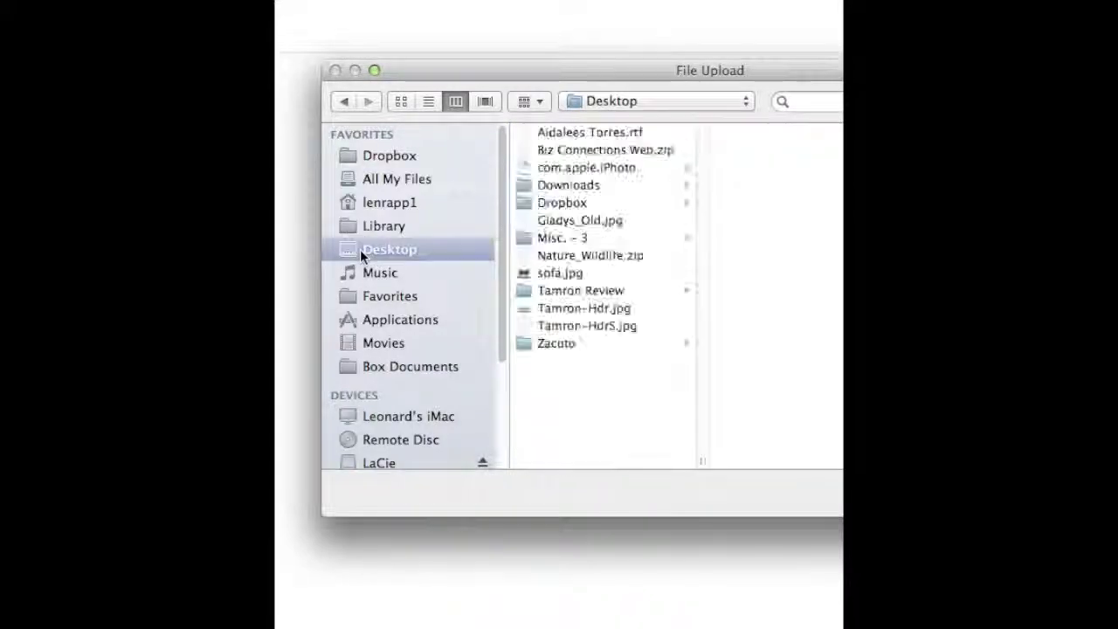
{"action": "left_click", "coordinate": [587, 325]}
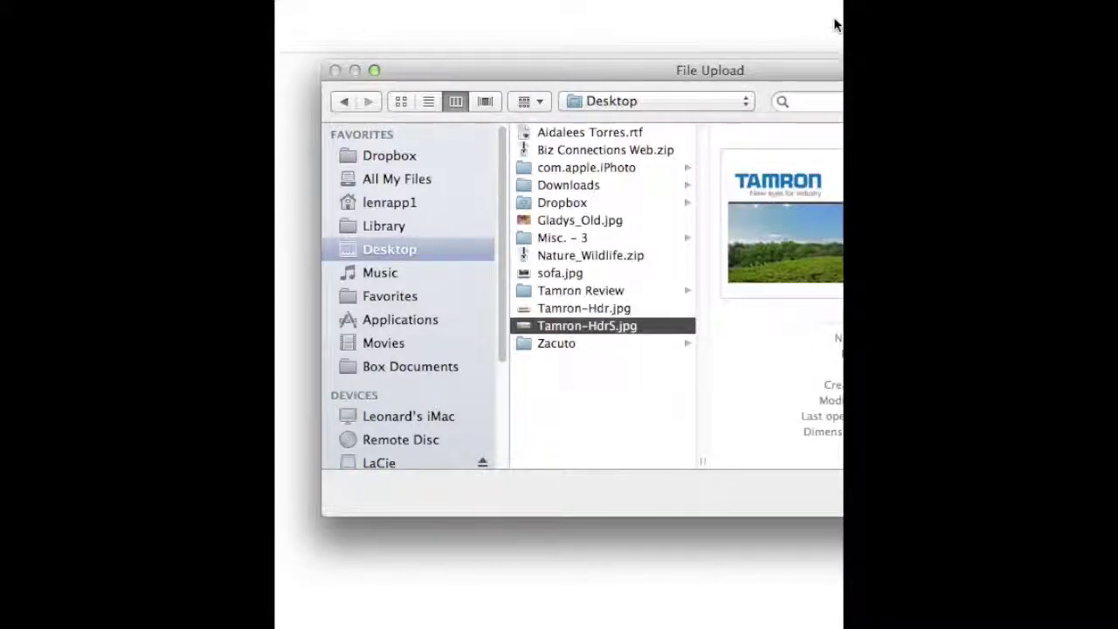
{"action": "left_click_drag", "start_coordinate": [792, 70], "coordinate": [503, 34]}
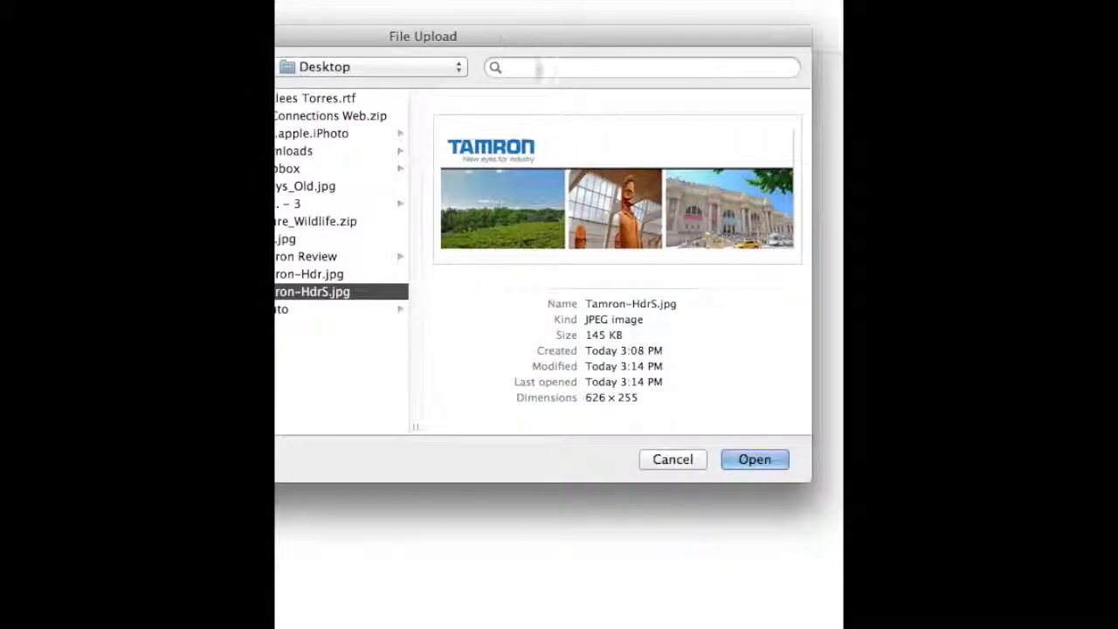
{"action": "left_click", "coordinate": [754, 460]}
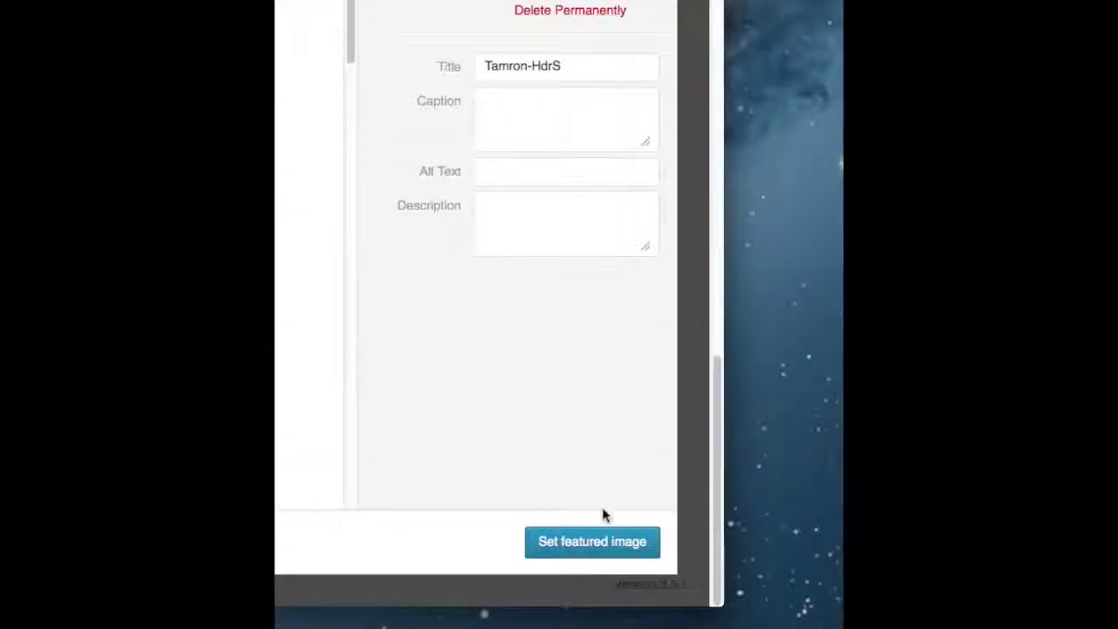
{"action": "left_click", "coordinate": [592, 544]}
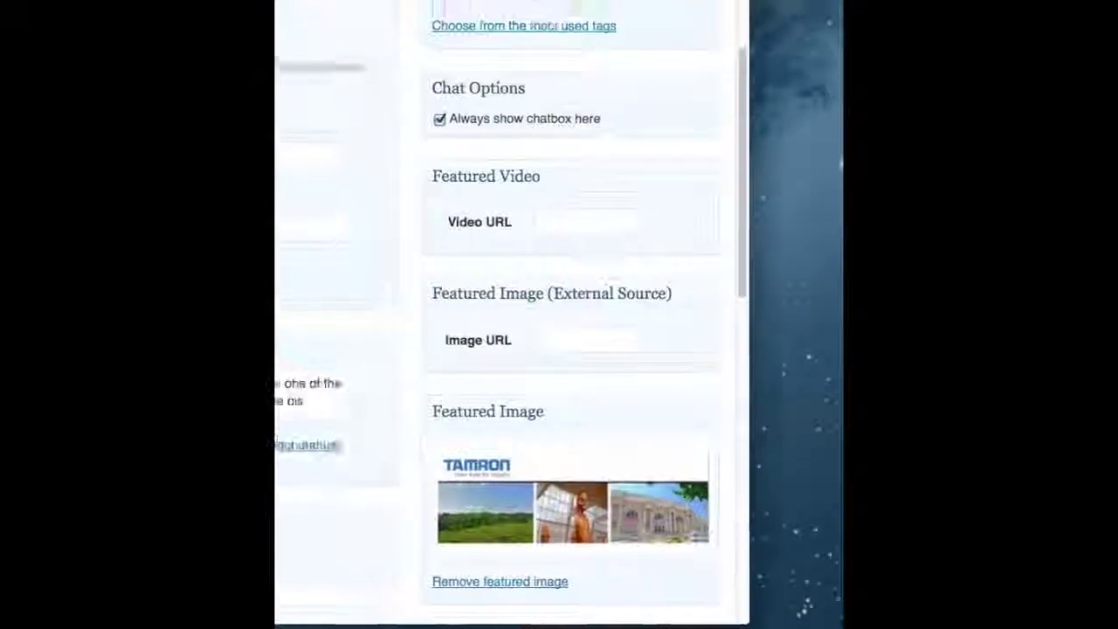
Step: Update the published post, accepting the proofreading prompt without reviewing its suggestions
{"action": "scroll", "coordinate": [569, 299], "scroll_direction": "up", "scroll_amount": 10}
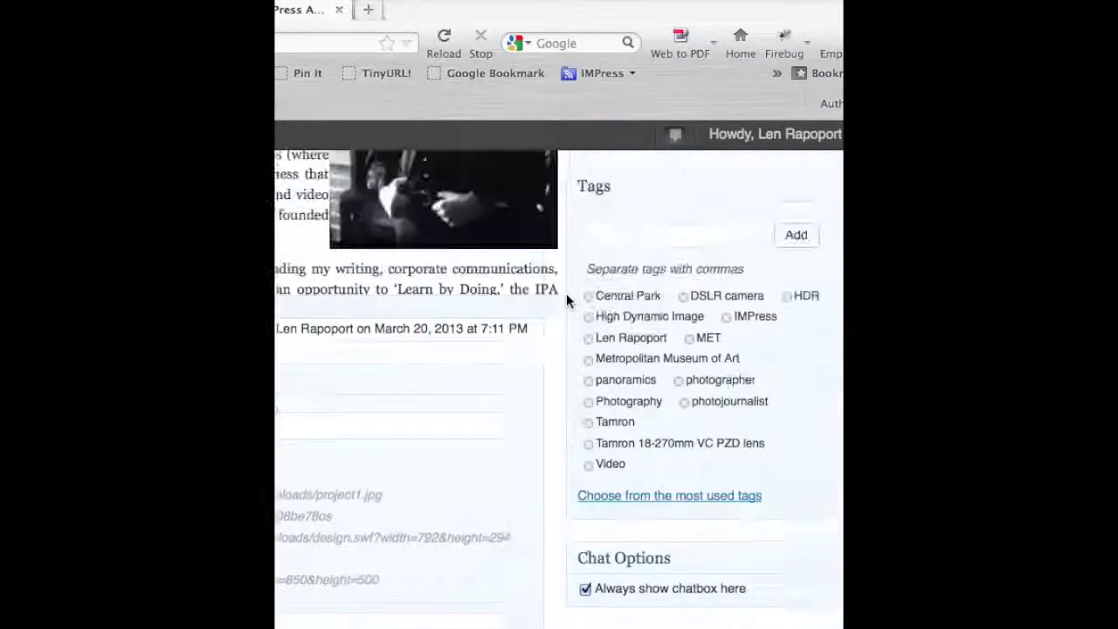
{"action": "left_click", "coordinate": [816, 494]}
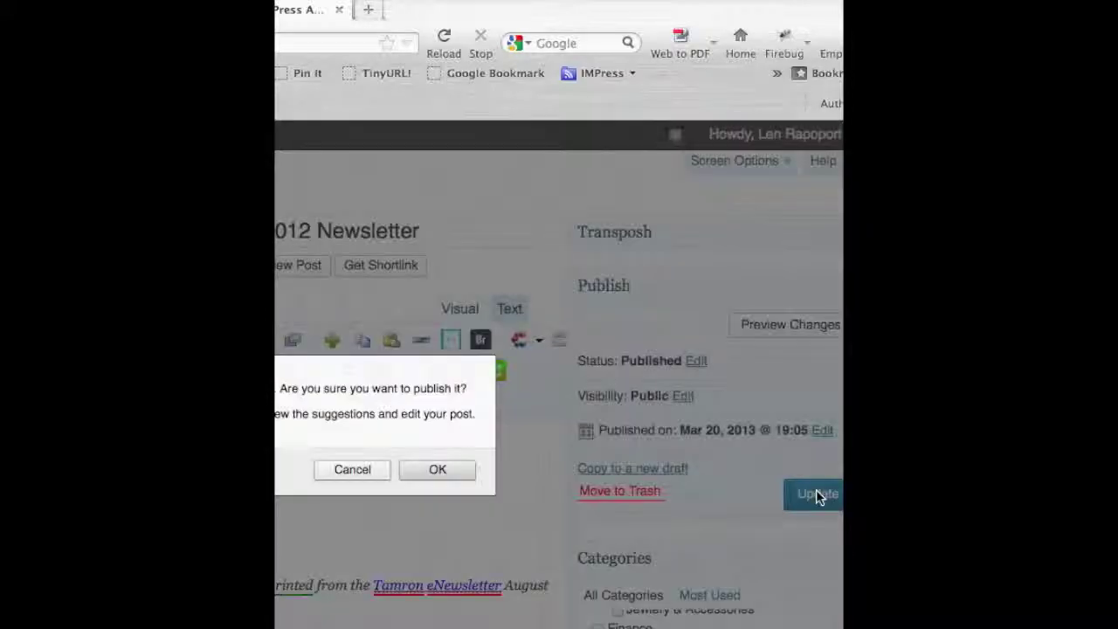
{"action": "left_click", "coordinate": [439, 470]}
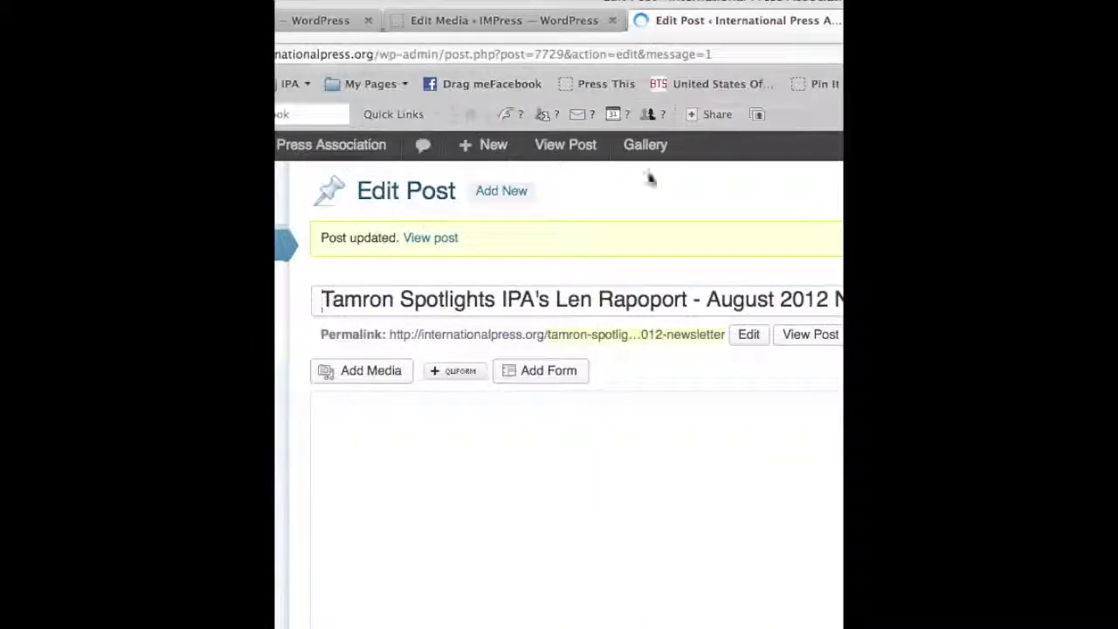
Step: View the updated post on the site and check its featured image, contents list and opening paragraphs
{"action": "left_click", "coordinate": [411, 242]}
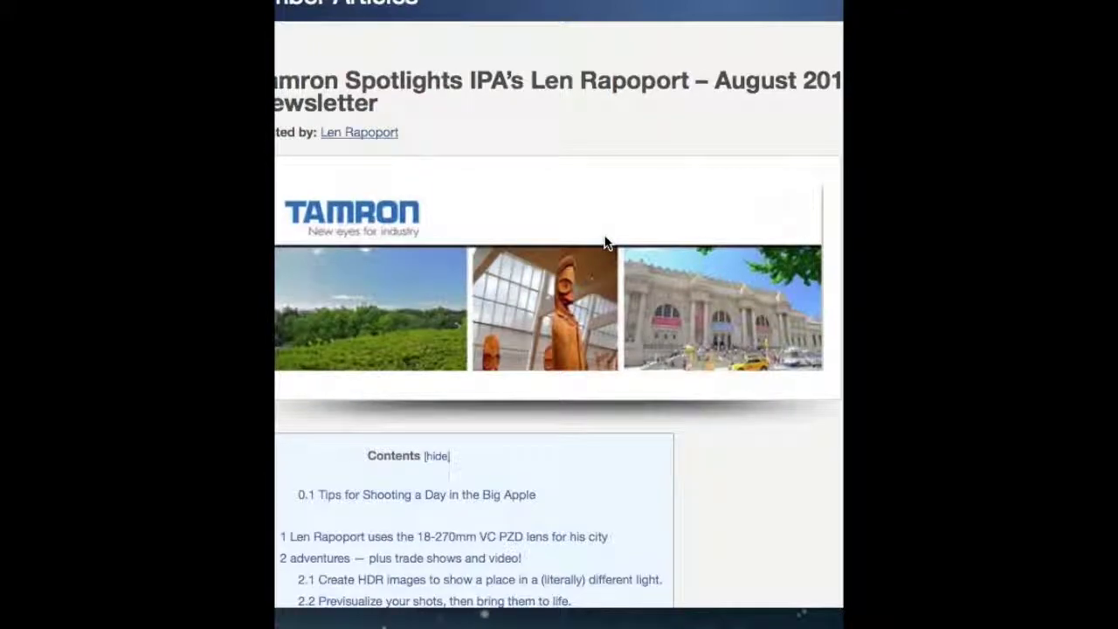
{"action": "scroll", "coordinate": [582, 257], "scroll_direction": "down", "scroll_amount": 7}
{"action": "scroll", "coordinate": [583, 259], "scroll_direction": "down", "scroll_amount": 10}
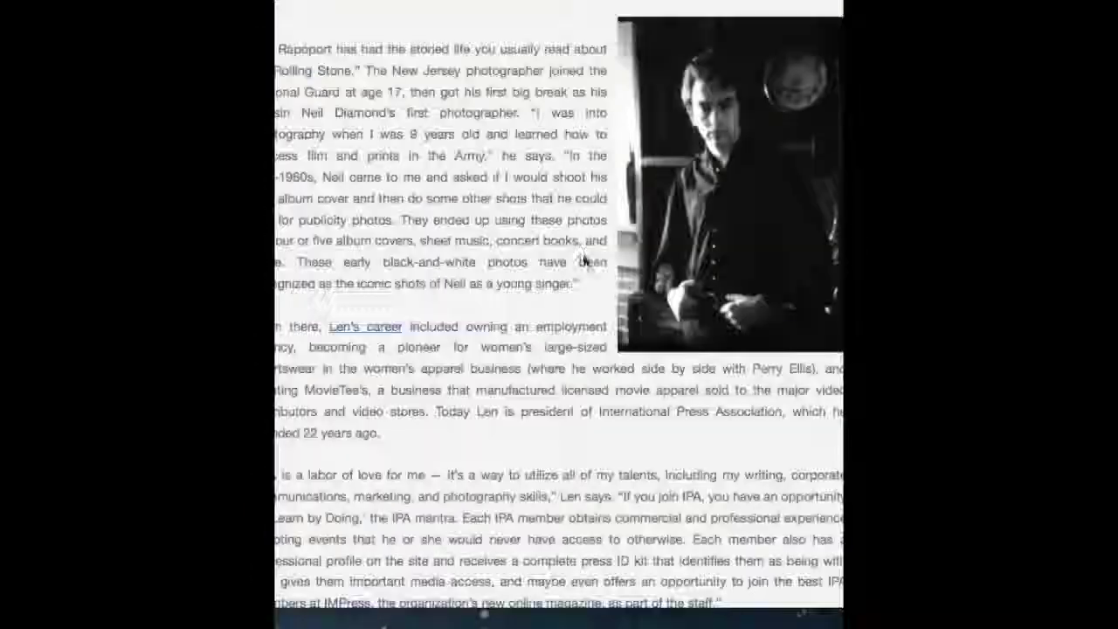